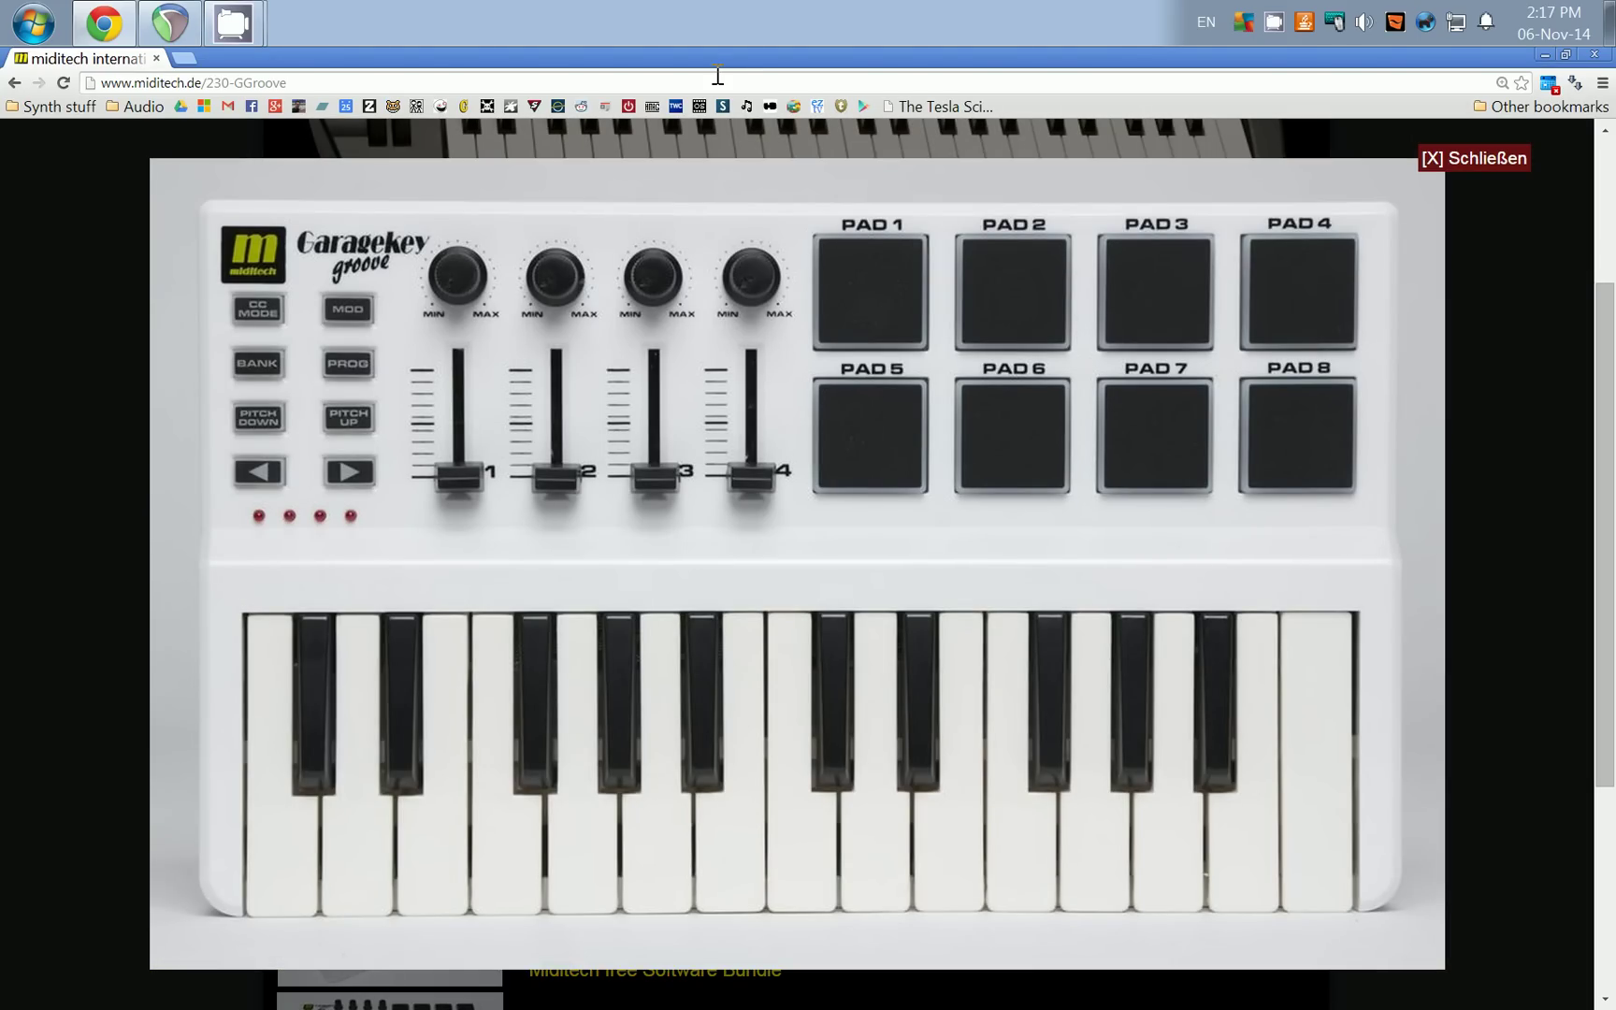
- Open REAPER's Preferences on the MIDI Devices page and select the Garagekey groove input
key(alt)
mouse_move(198, 13)
click(172, 20)
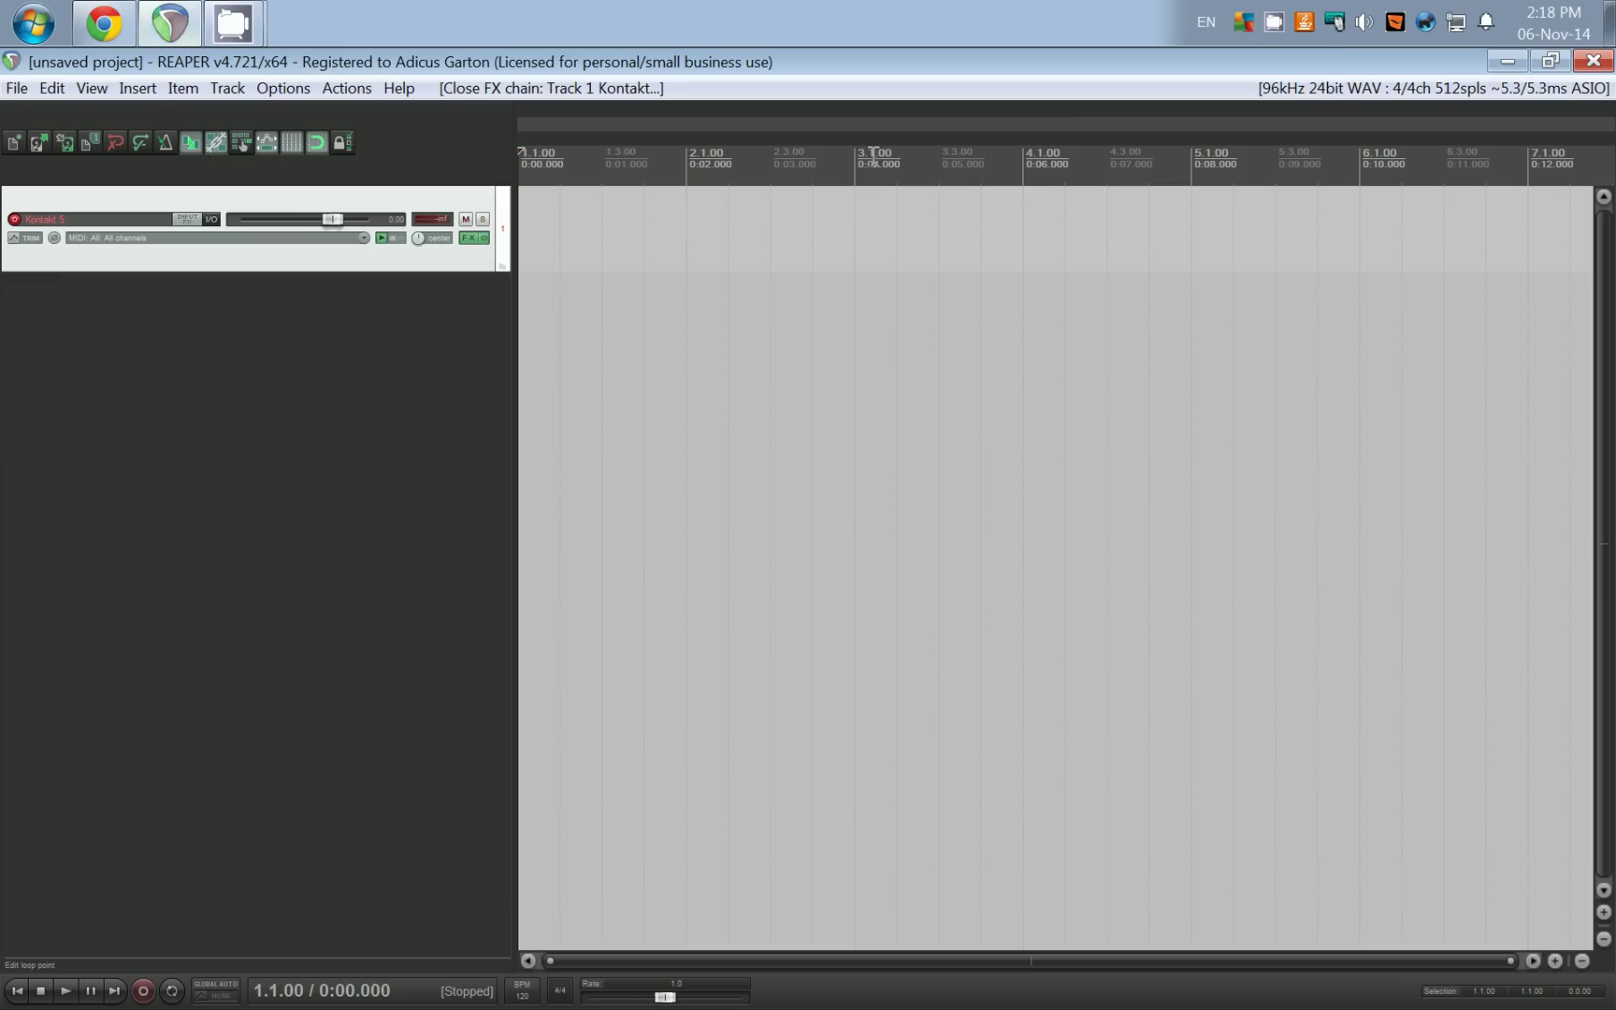
click(1350, 91)
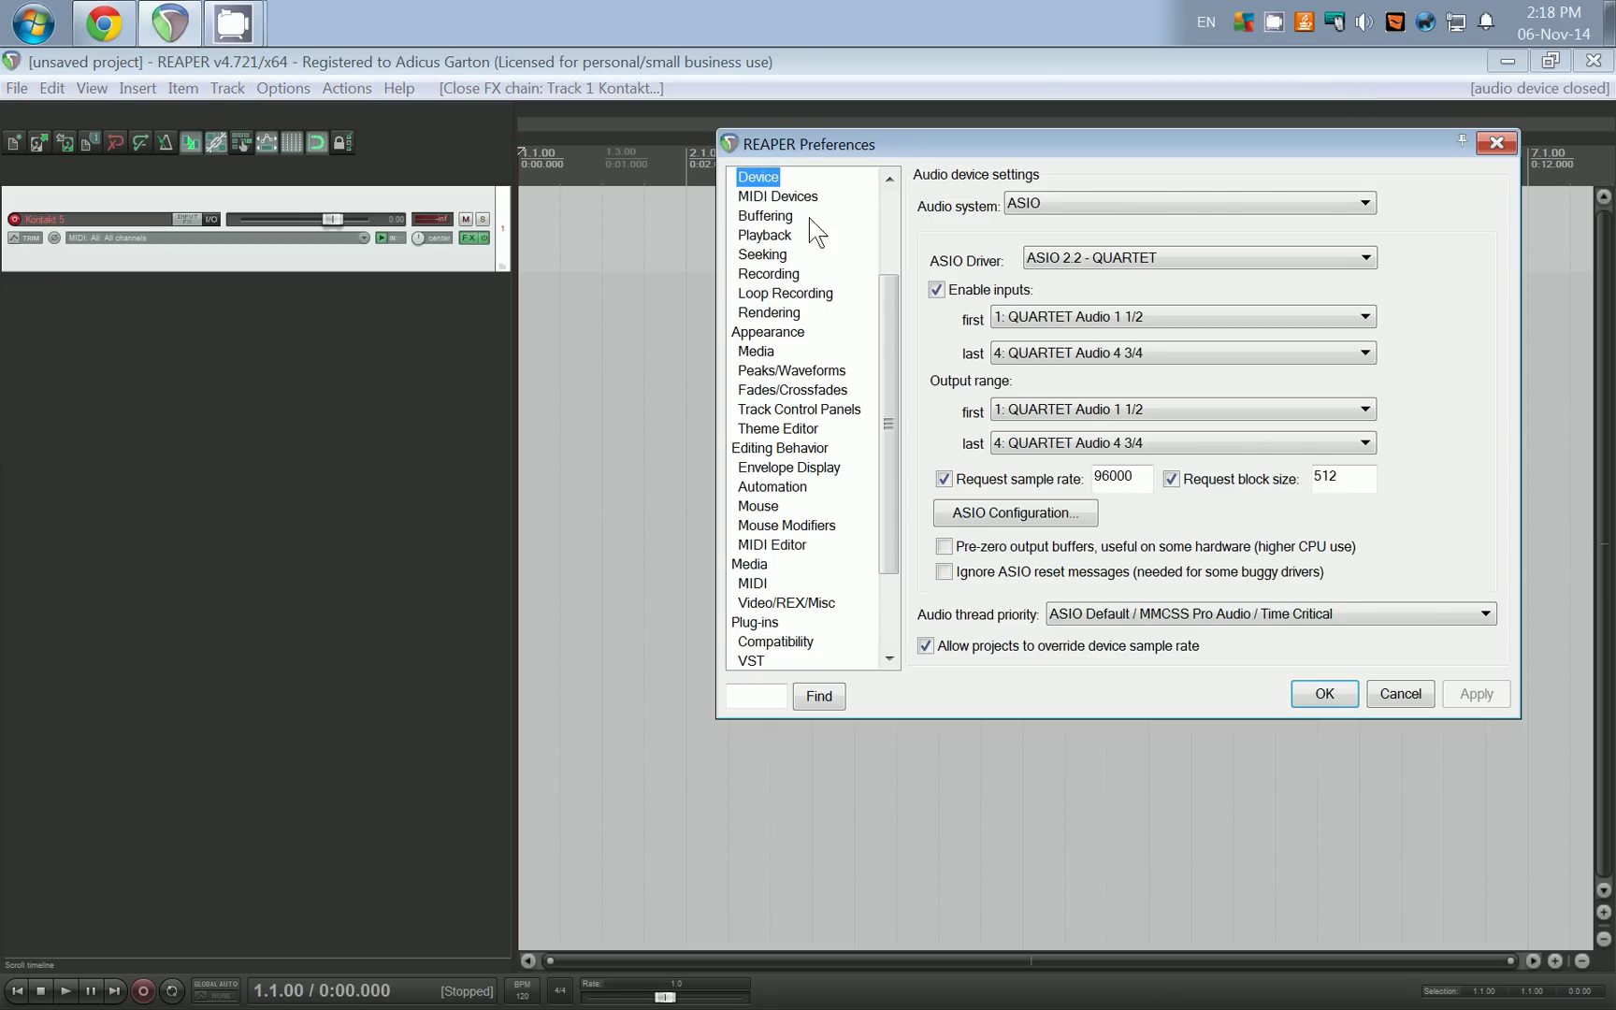
click(791, 197)
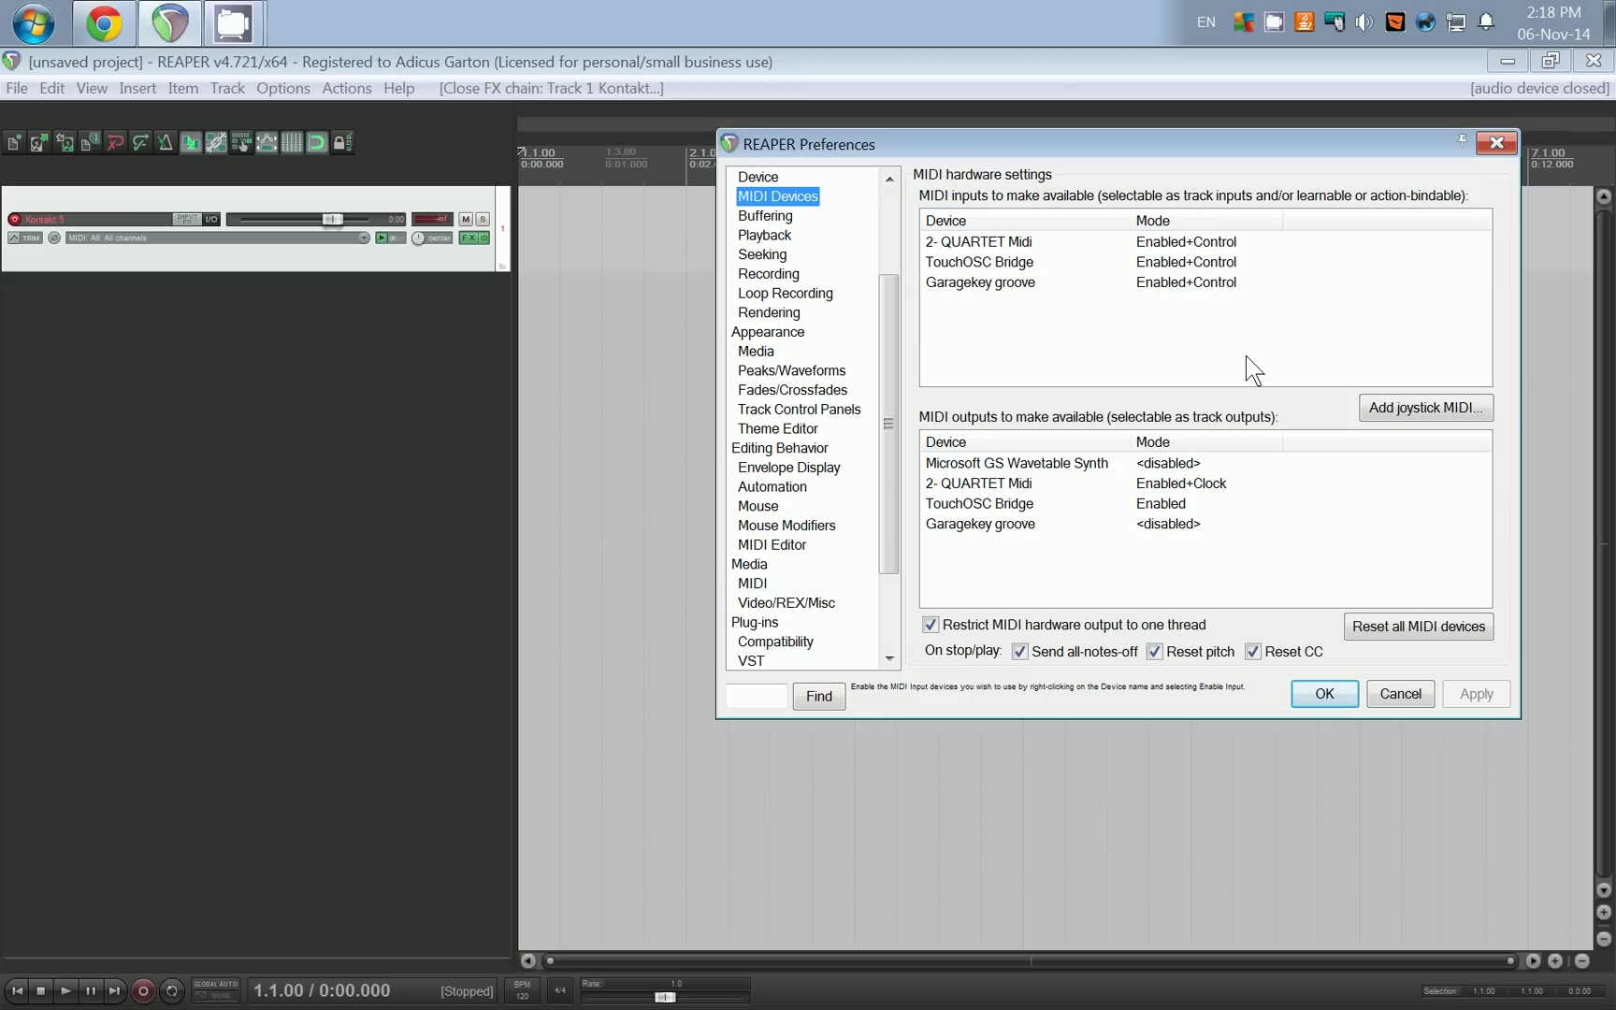
click(1027, 278)
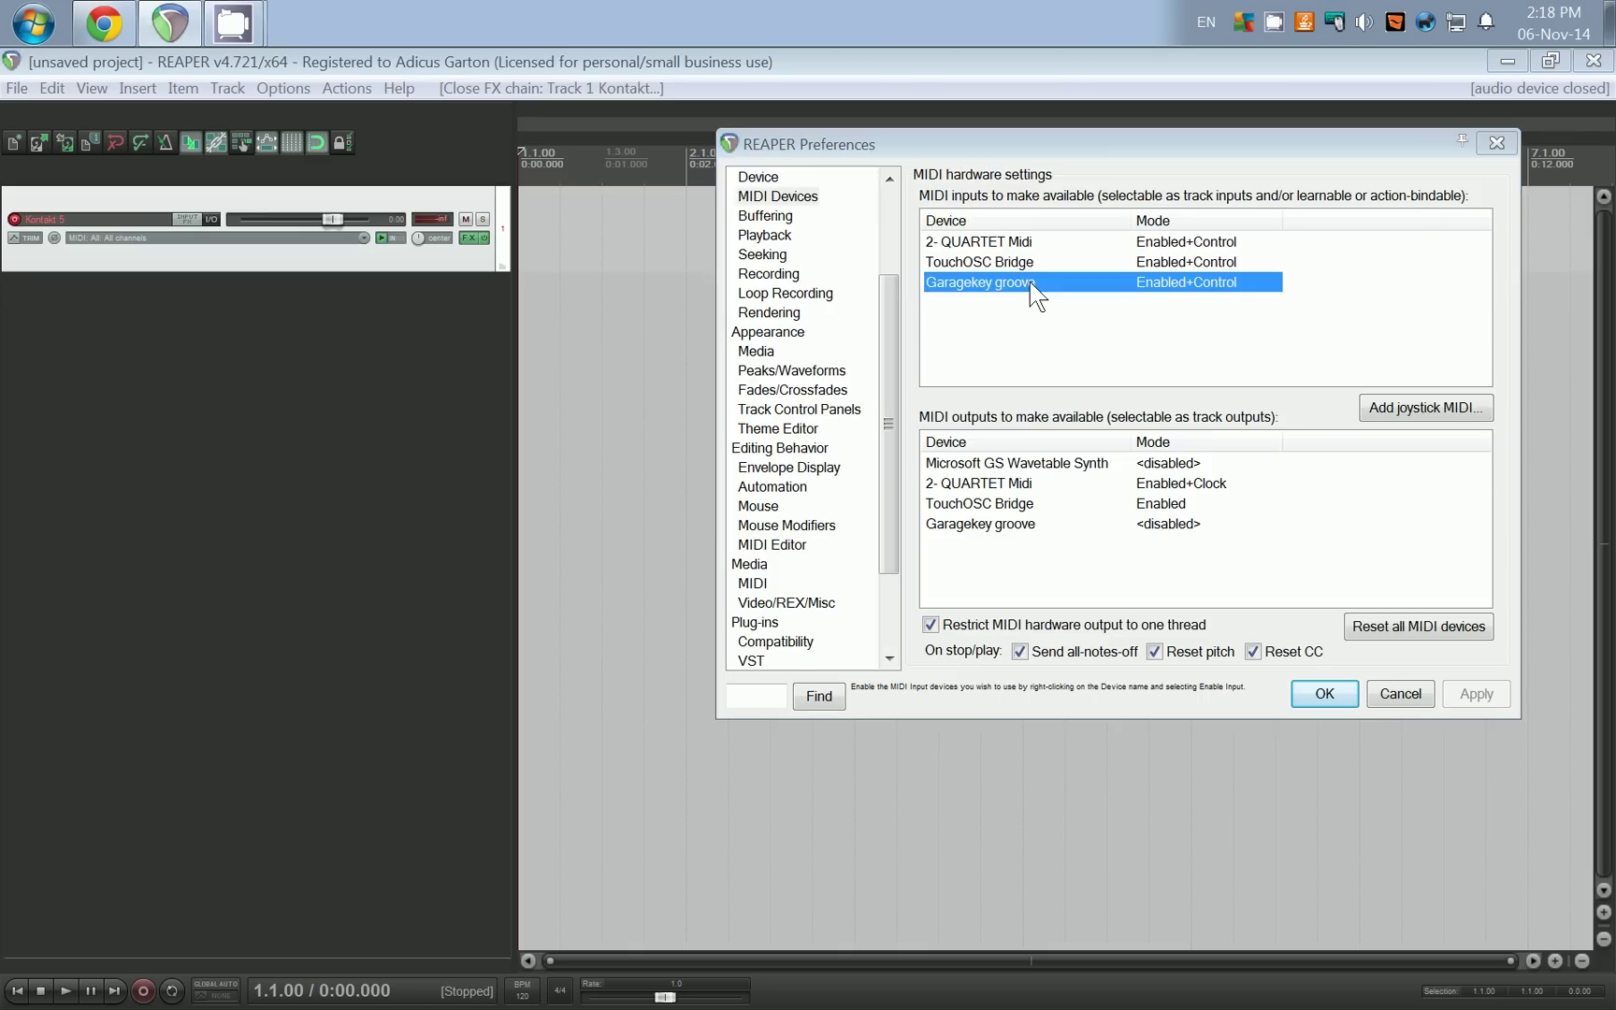
- Keep Garagekey groove enabled for notes and control, then apply and close Preferences
double_click(1030, 282)
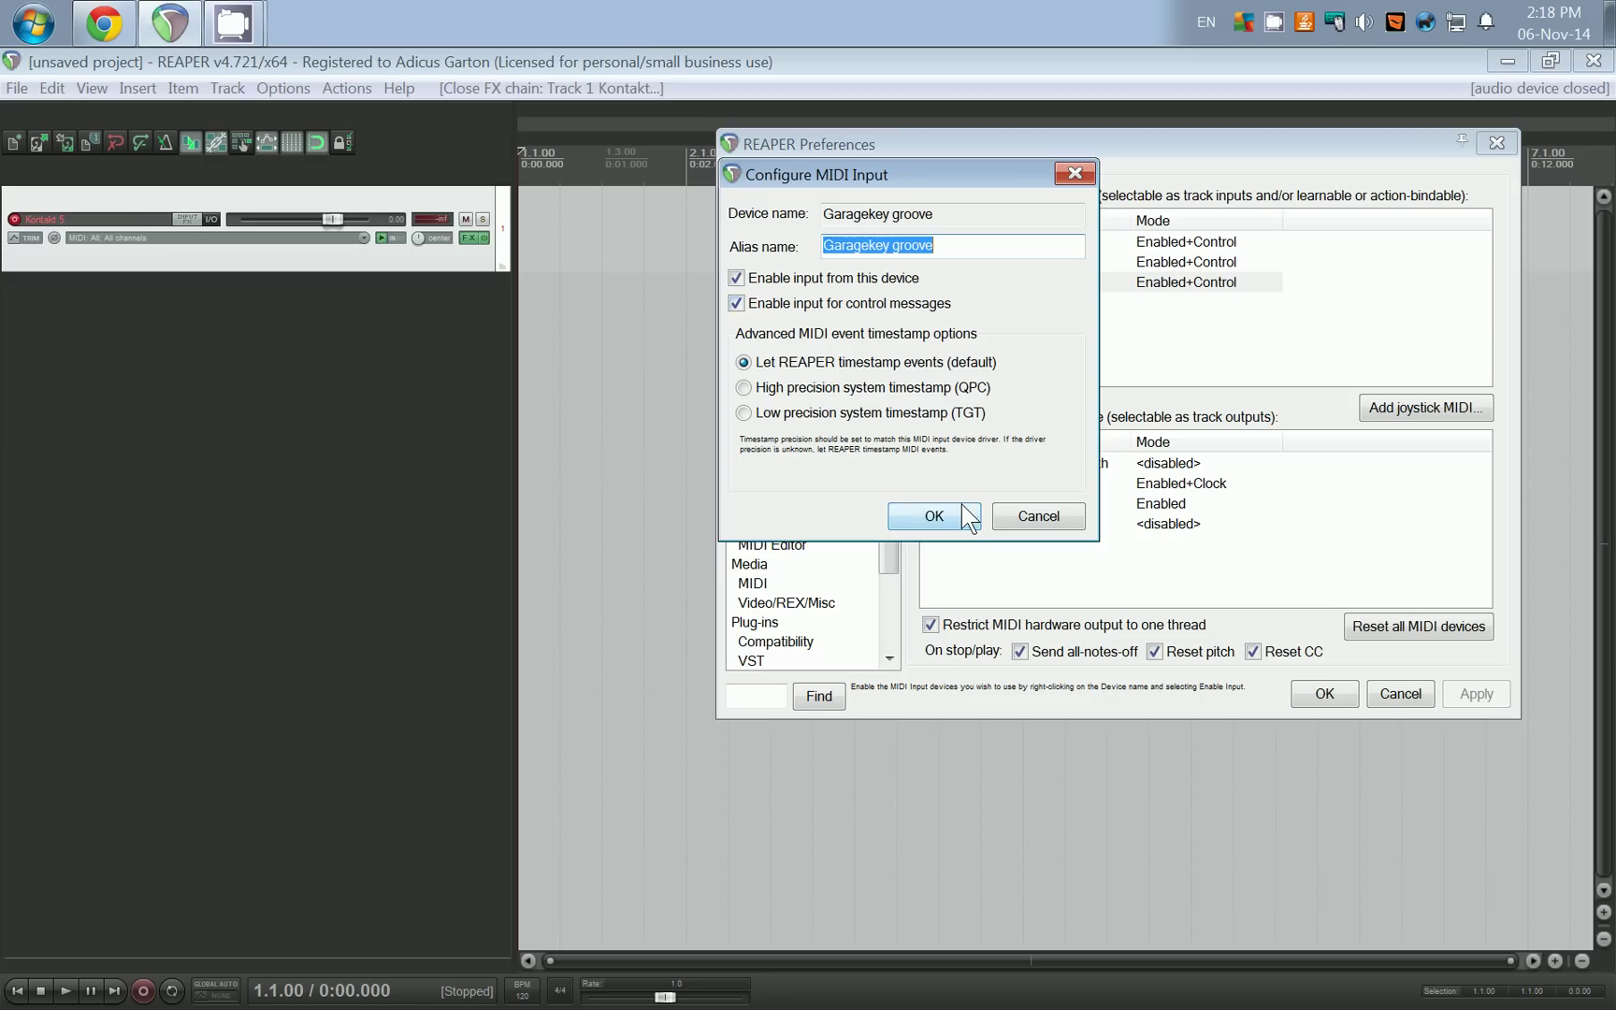
click(936, 513)
click(1034, 555)
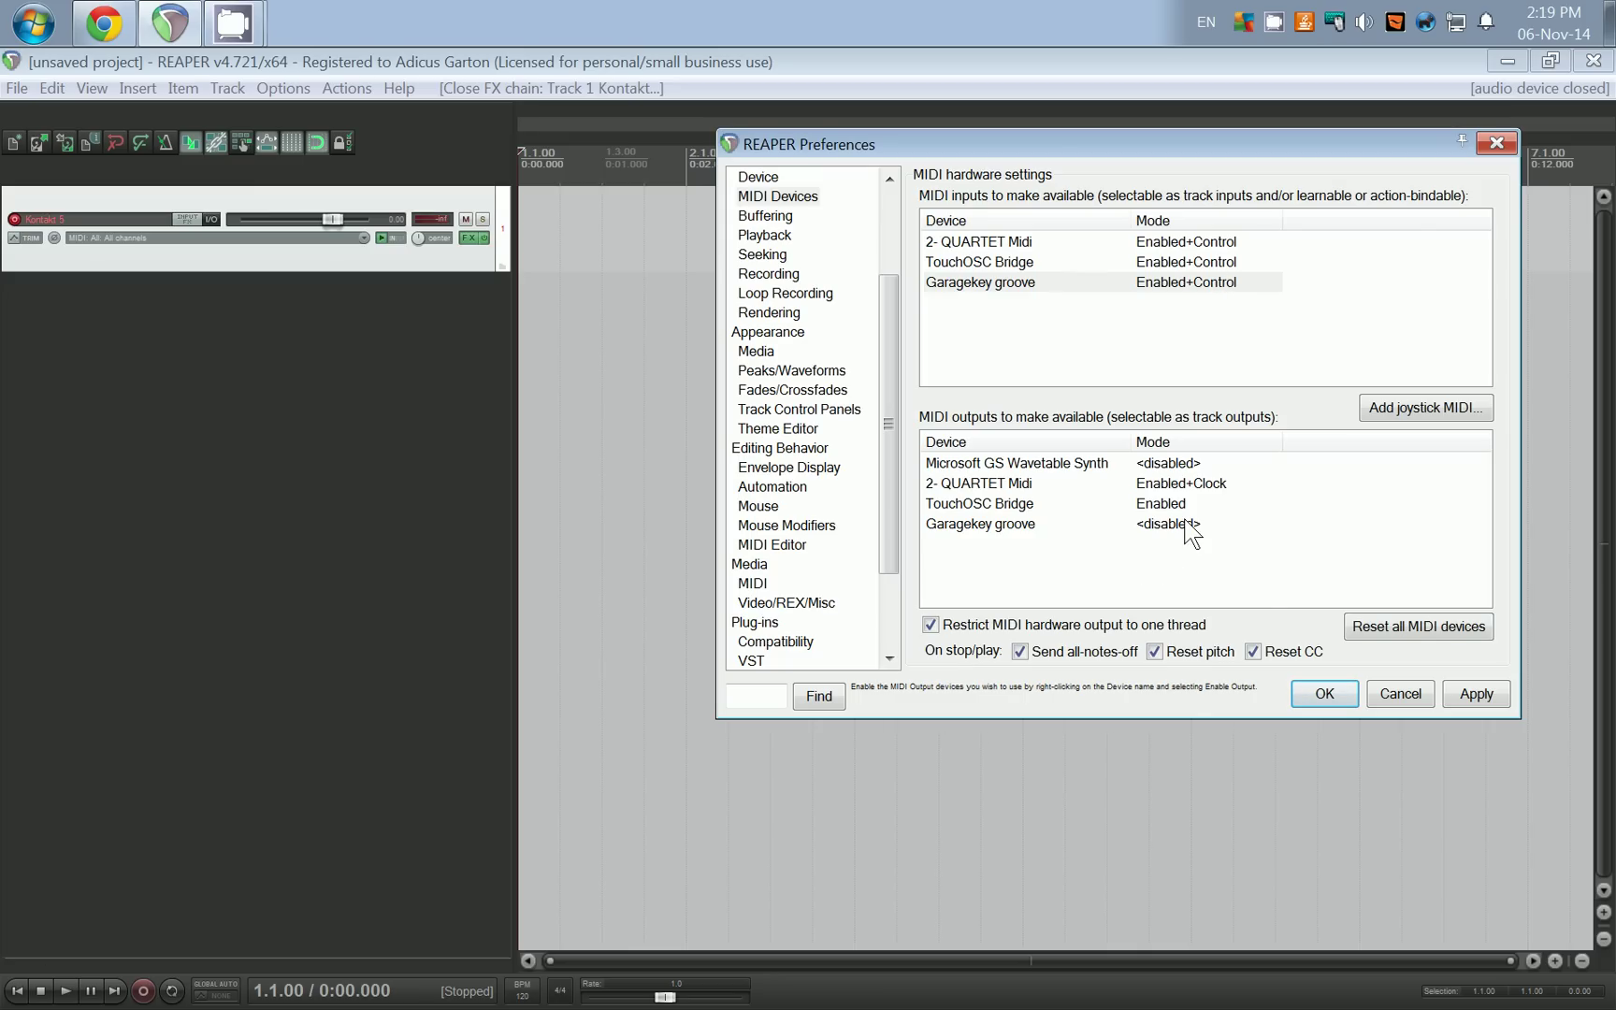
click(1476, 694)
click(1309, 700)
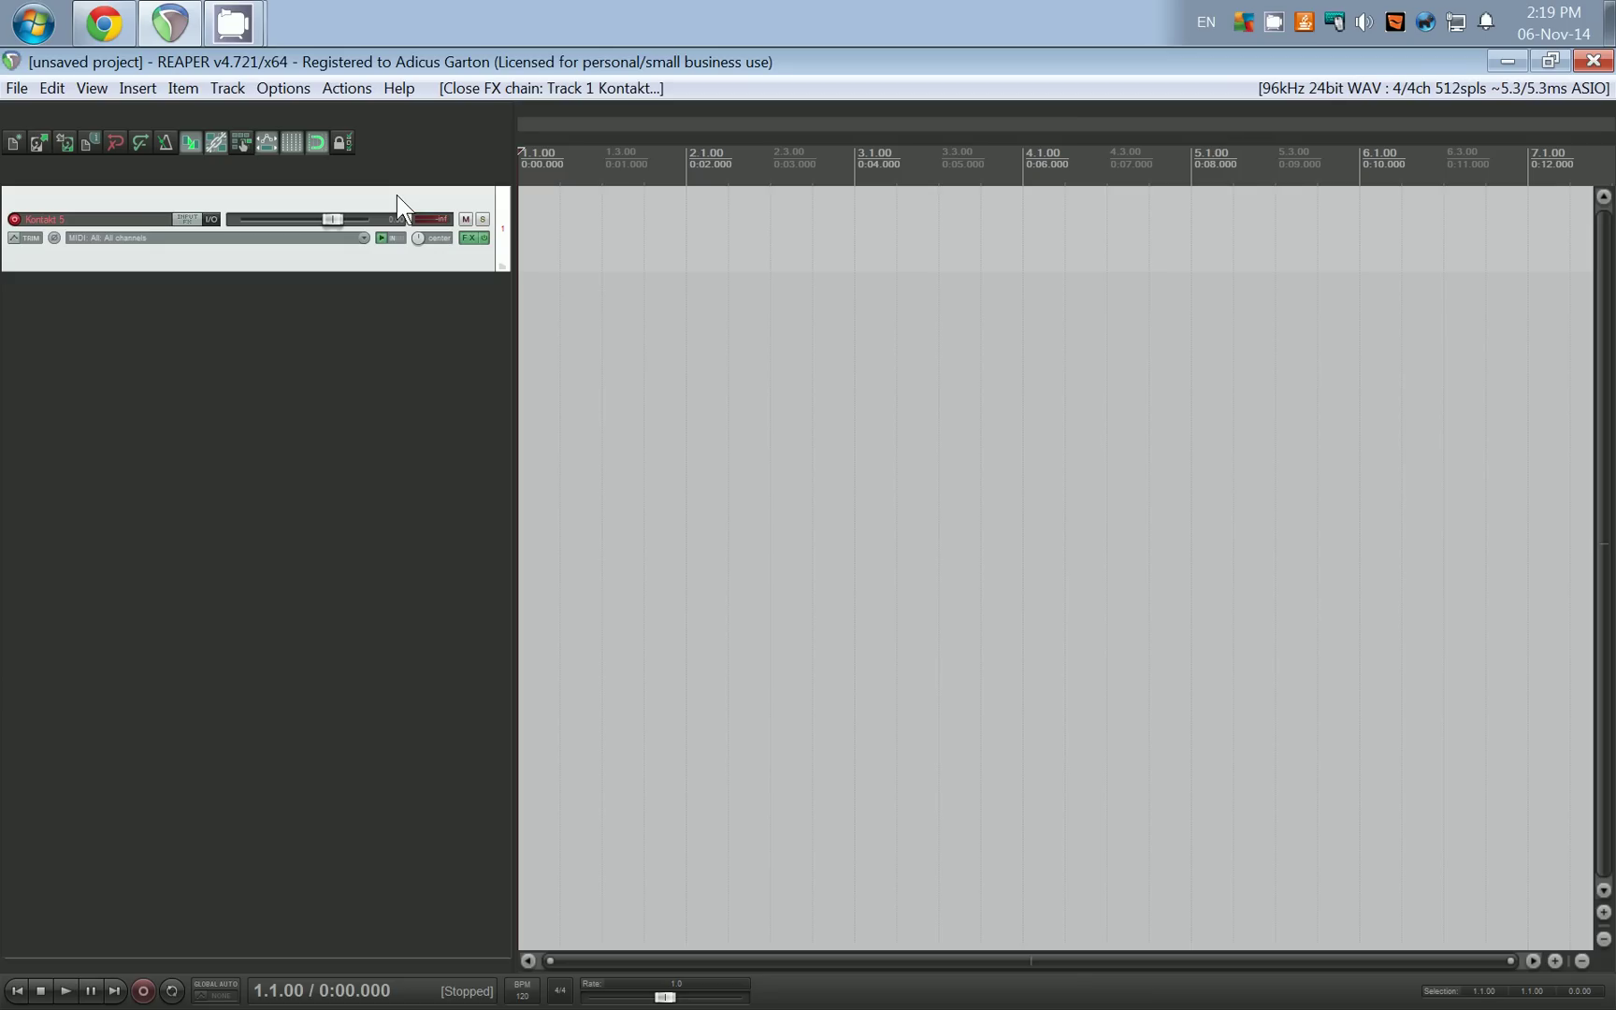
- Open the track's Kontakt 5 and load Lead - Retro Mono.nki from Factory Selection Instruments
click(468, 238)
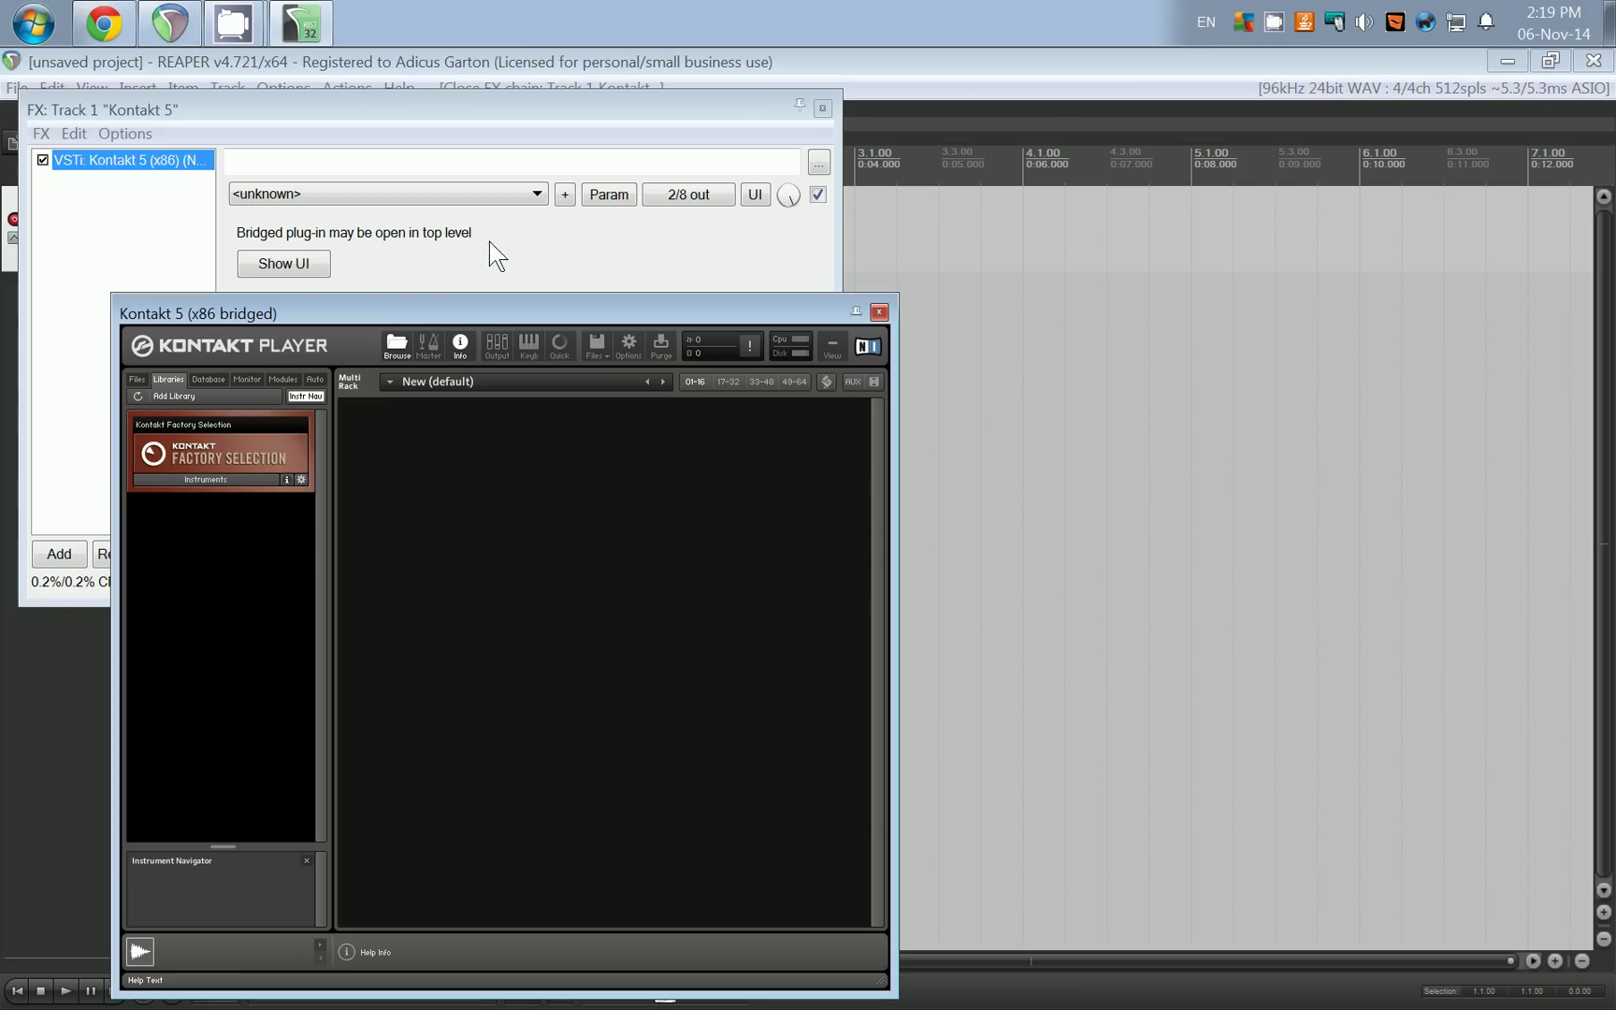
drag(500, 313, 476, 161)
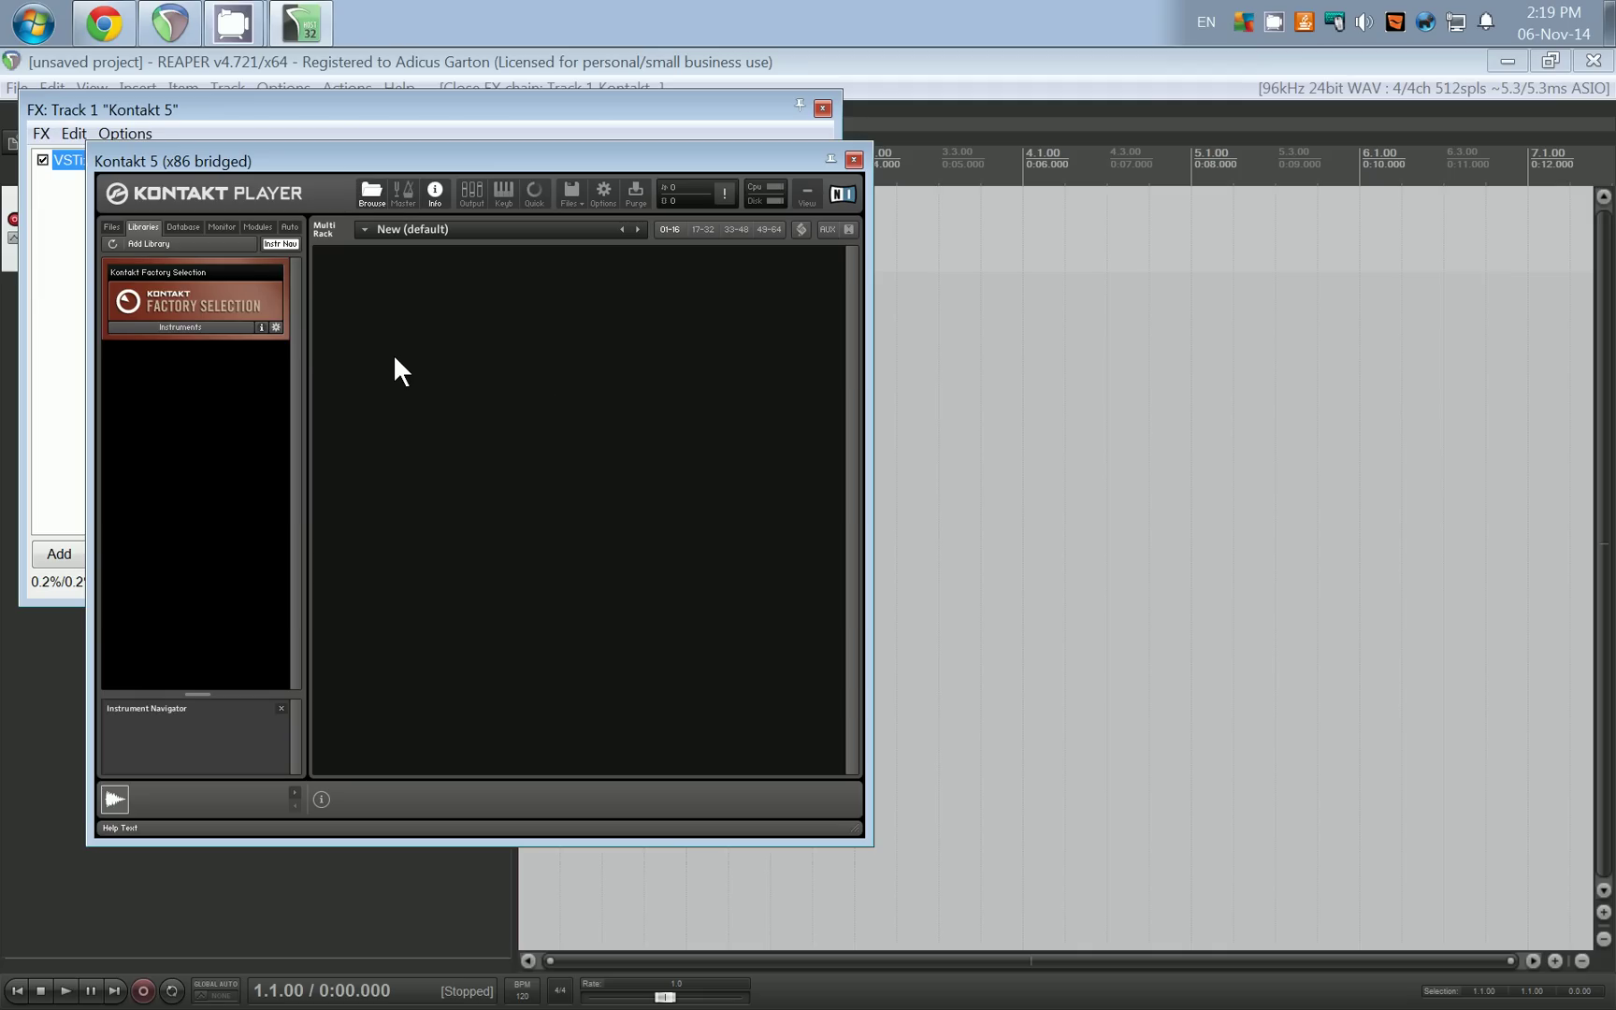
click(222, 324)
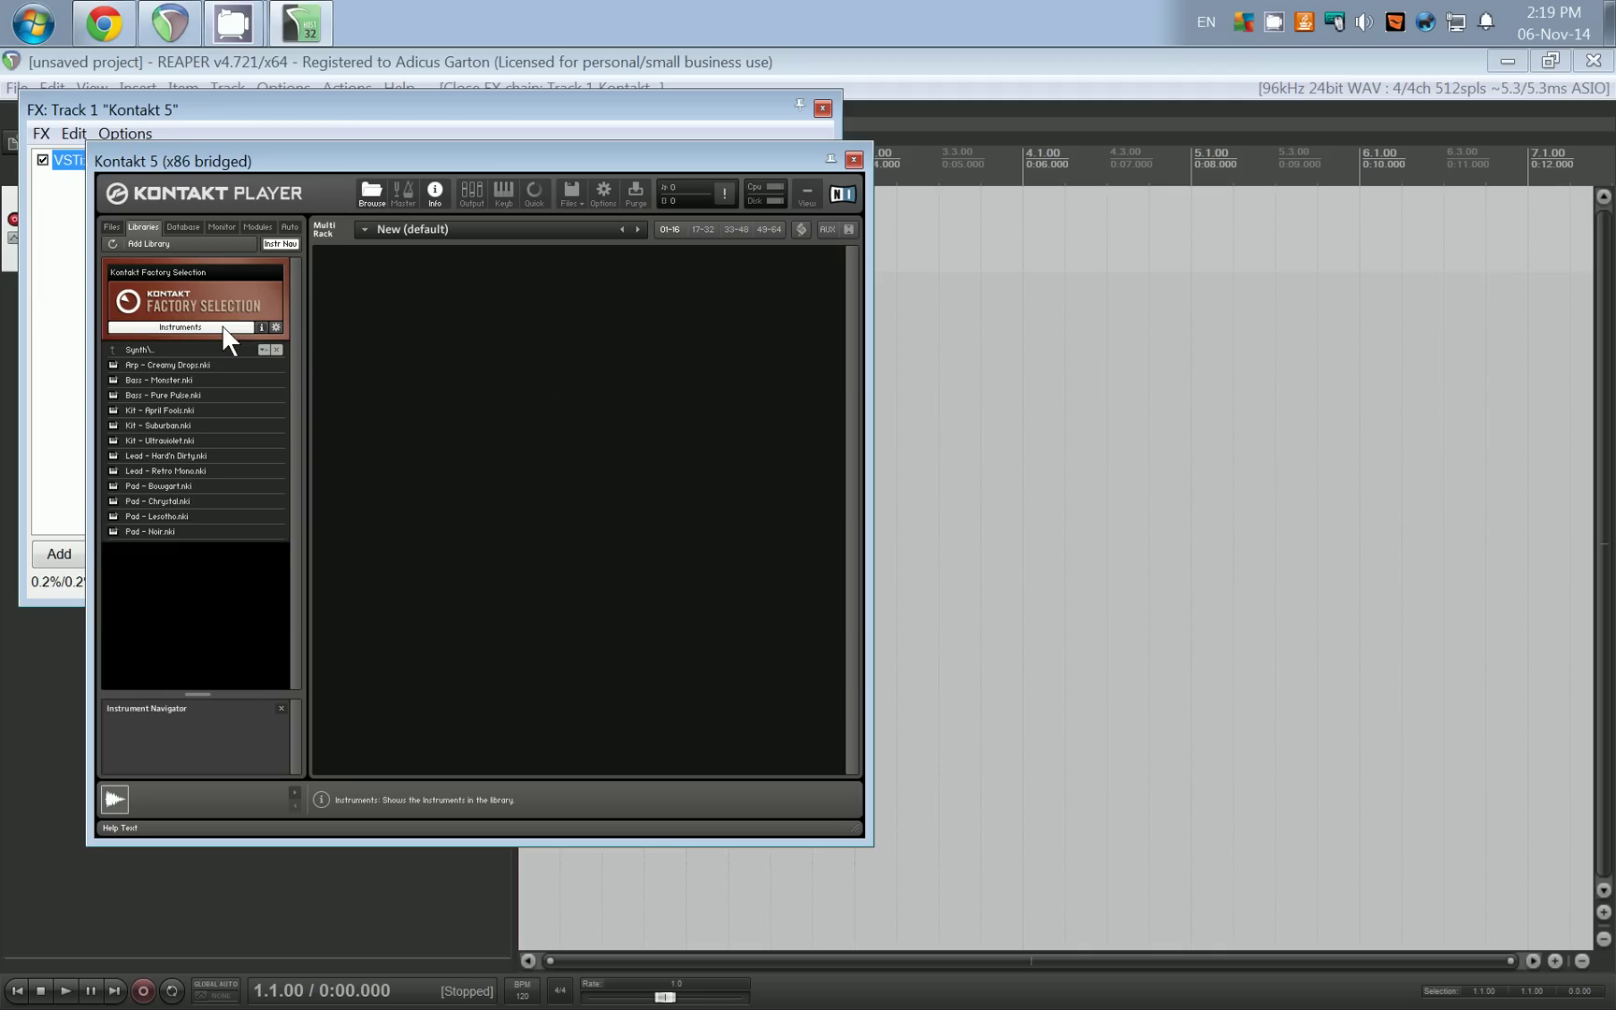
double_click(191, 466)
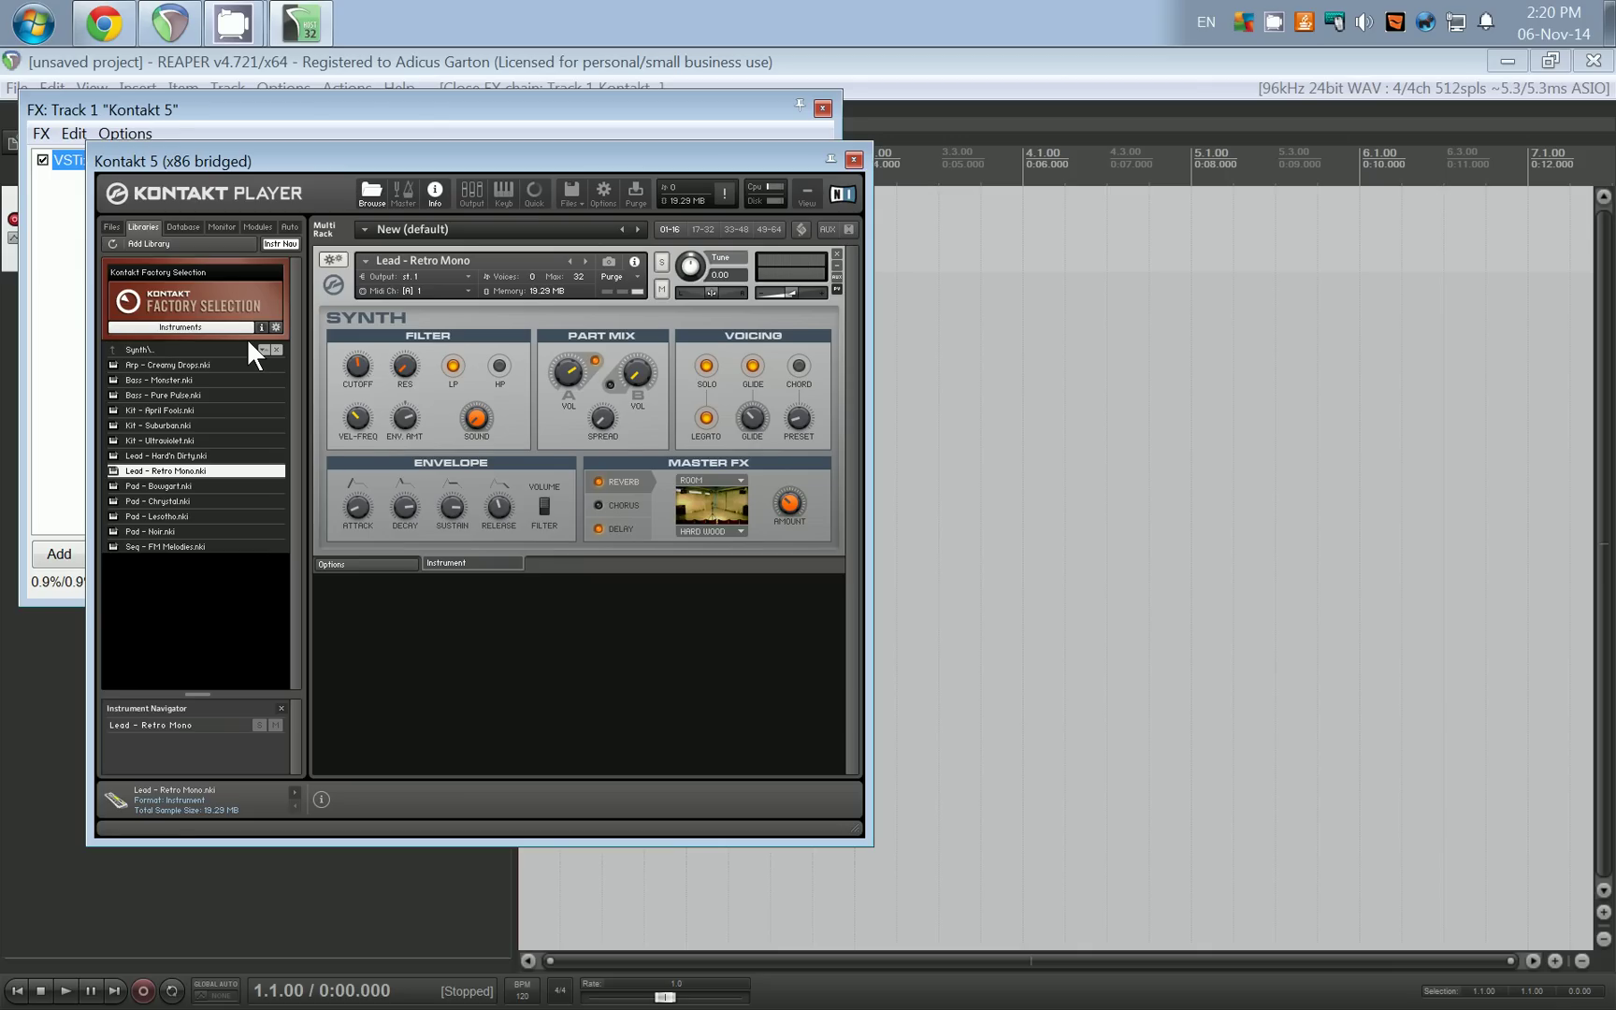
- Load Pop Kit.nki from the Band folder, then enlarge and reposition the Kontakt window
double_click(125, 349)
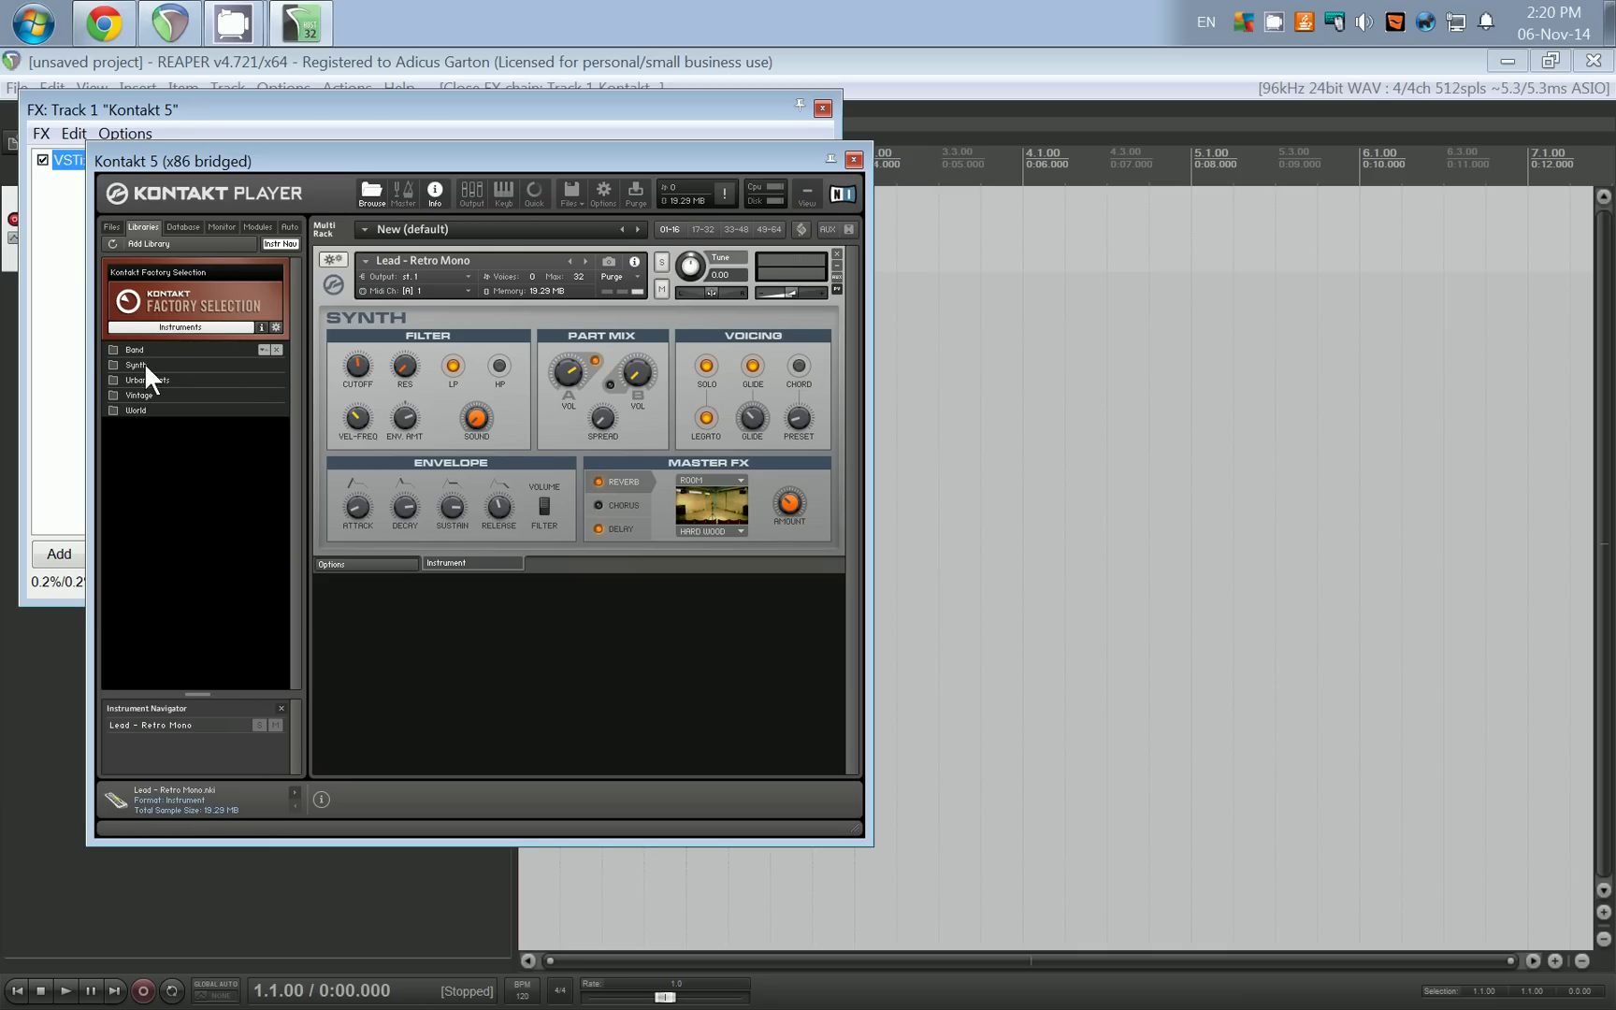
double_click(138, 348)
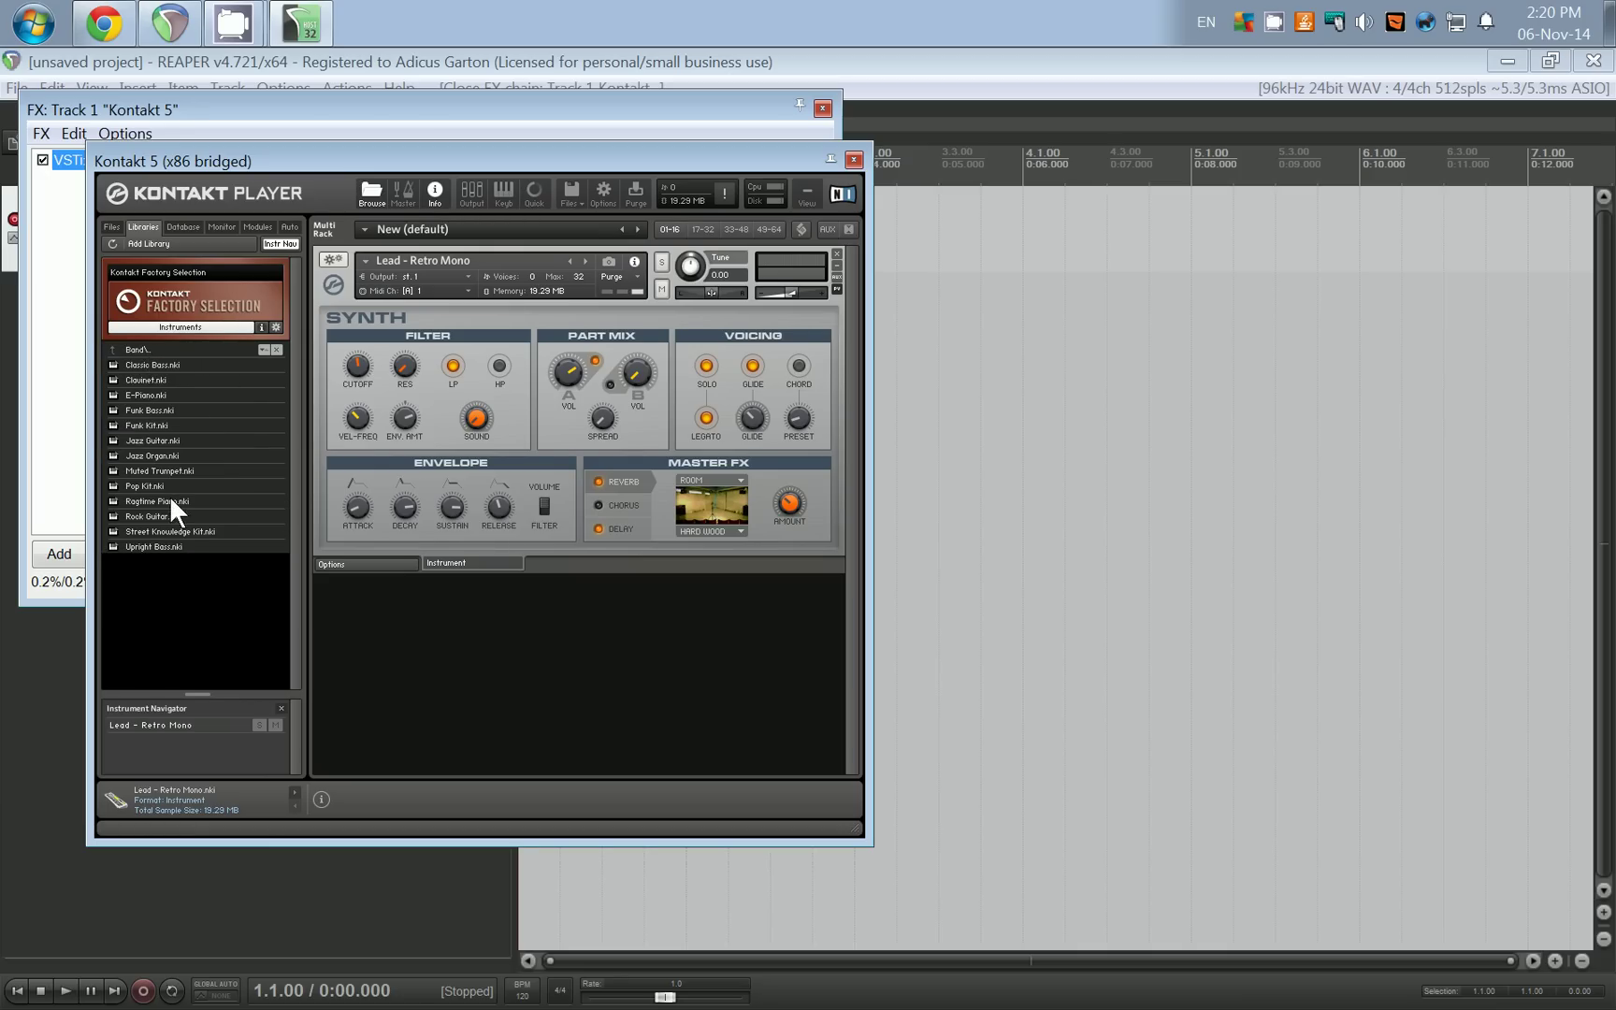
double_click(147, 486)
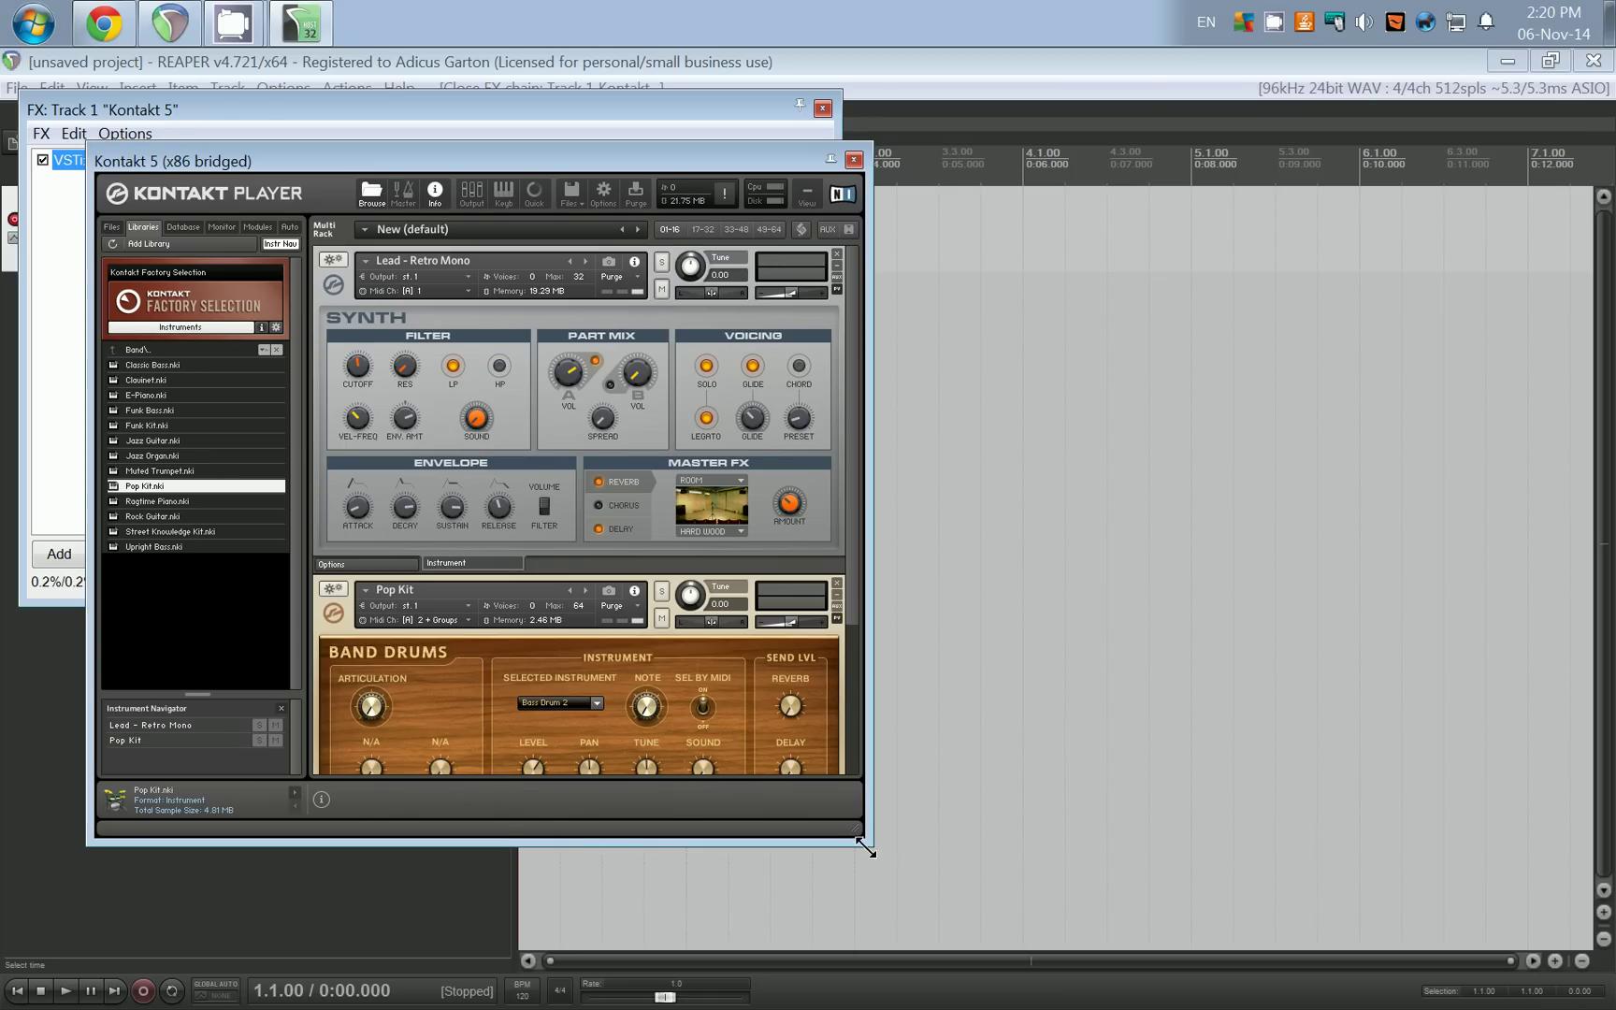
drag(868, 846, 997, 1001)
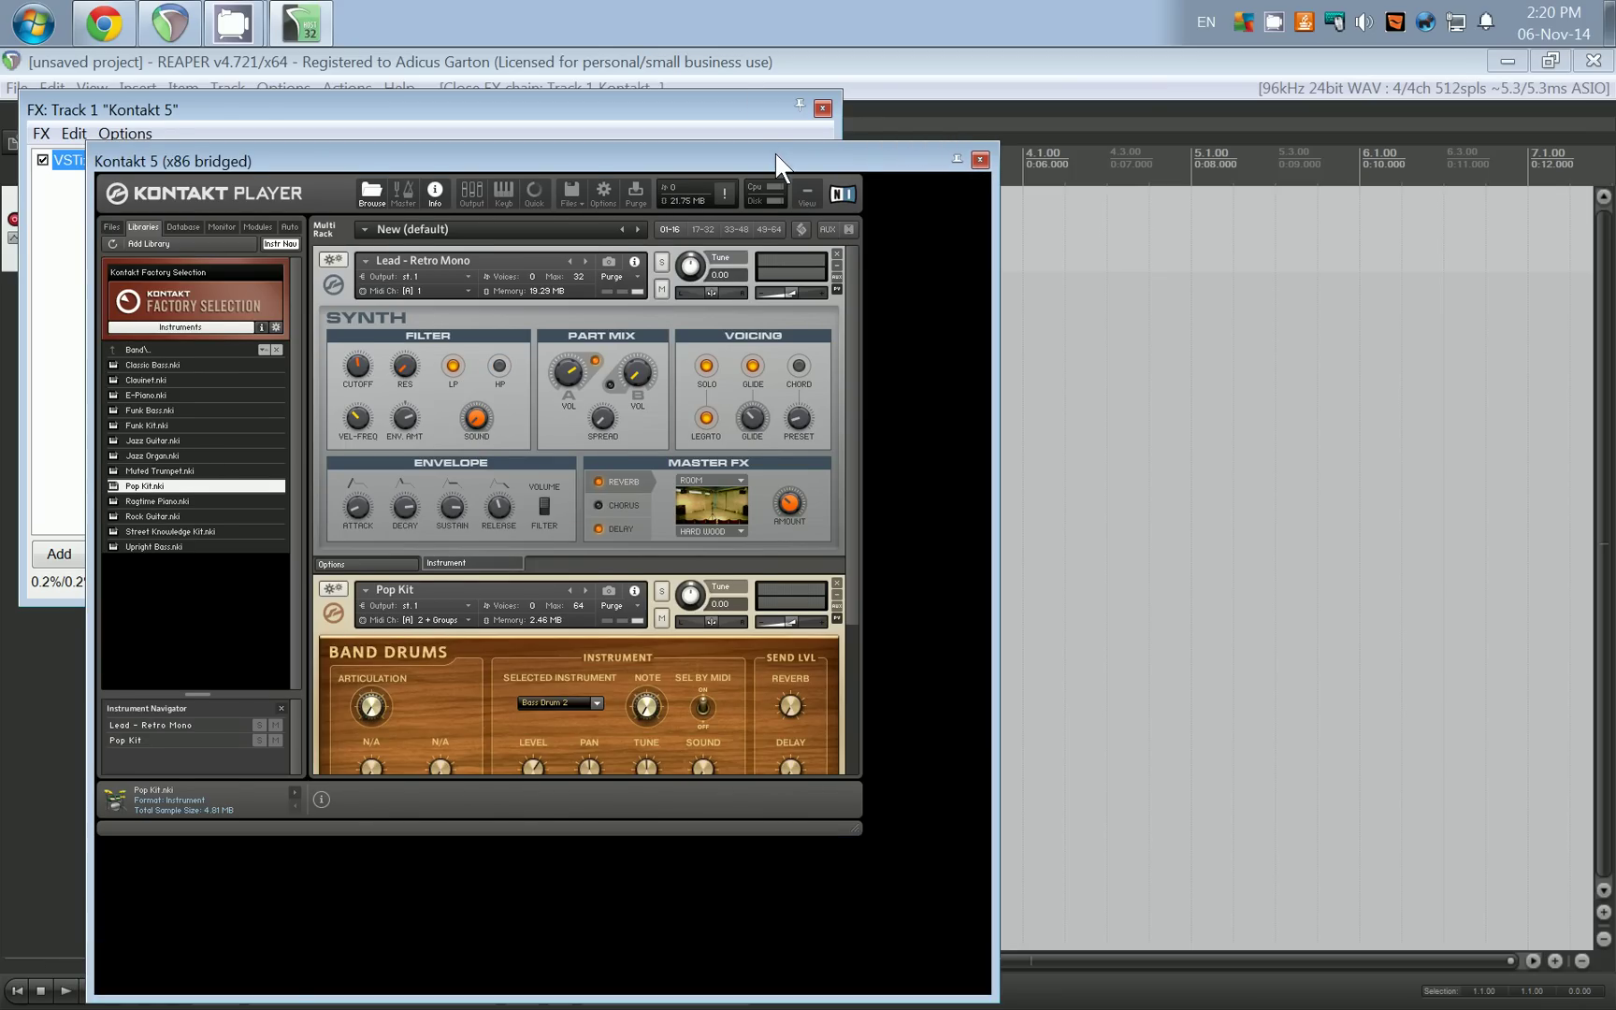
drag(775, 155, 758, 66)
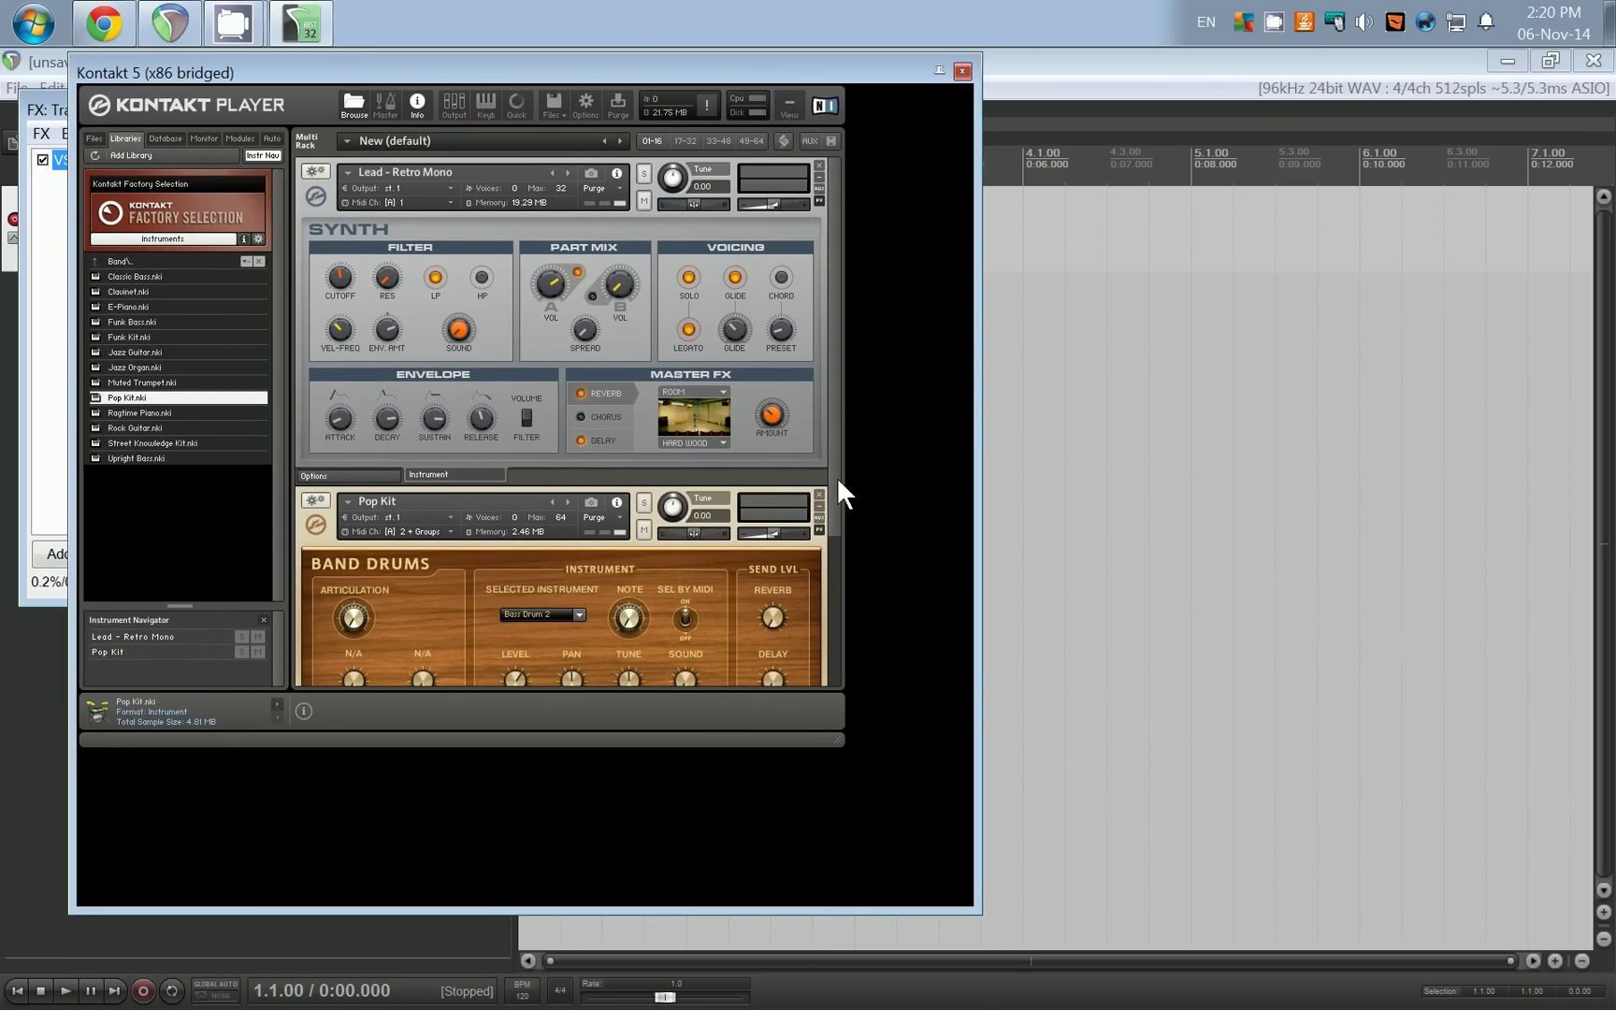
drag(836, 476, 842, 551)
drag(979, 913, 853, 754)
scroll(835, 561, down, 2)
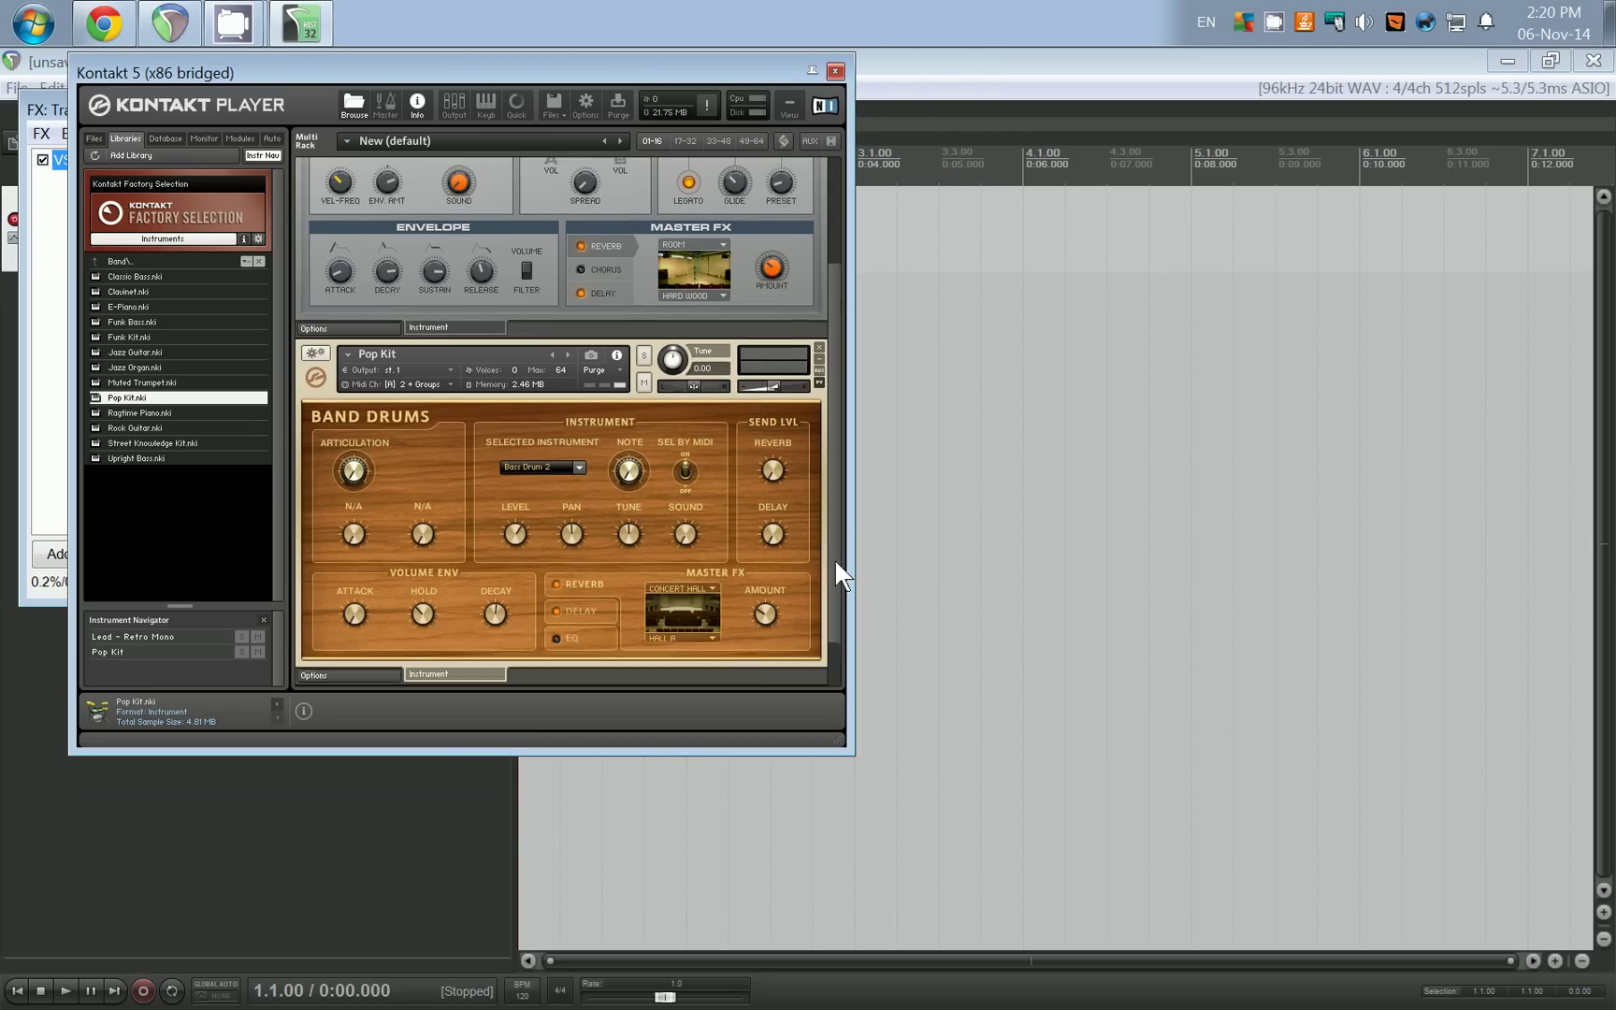
scroll(835, 558, down, 2)
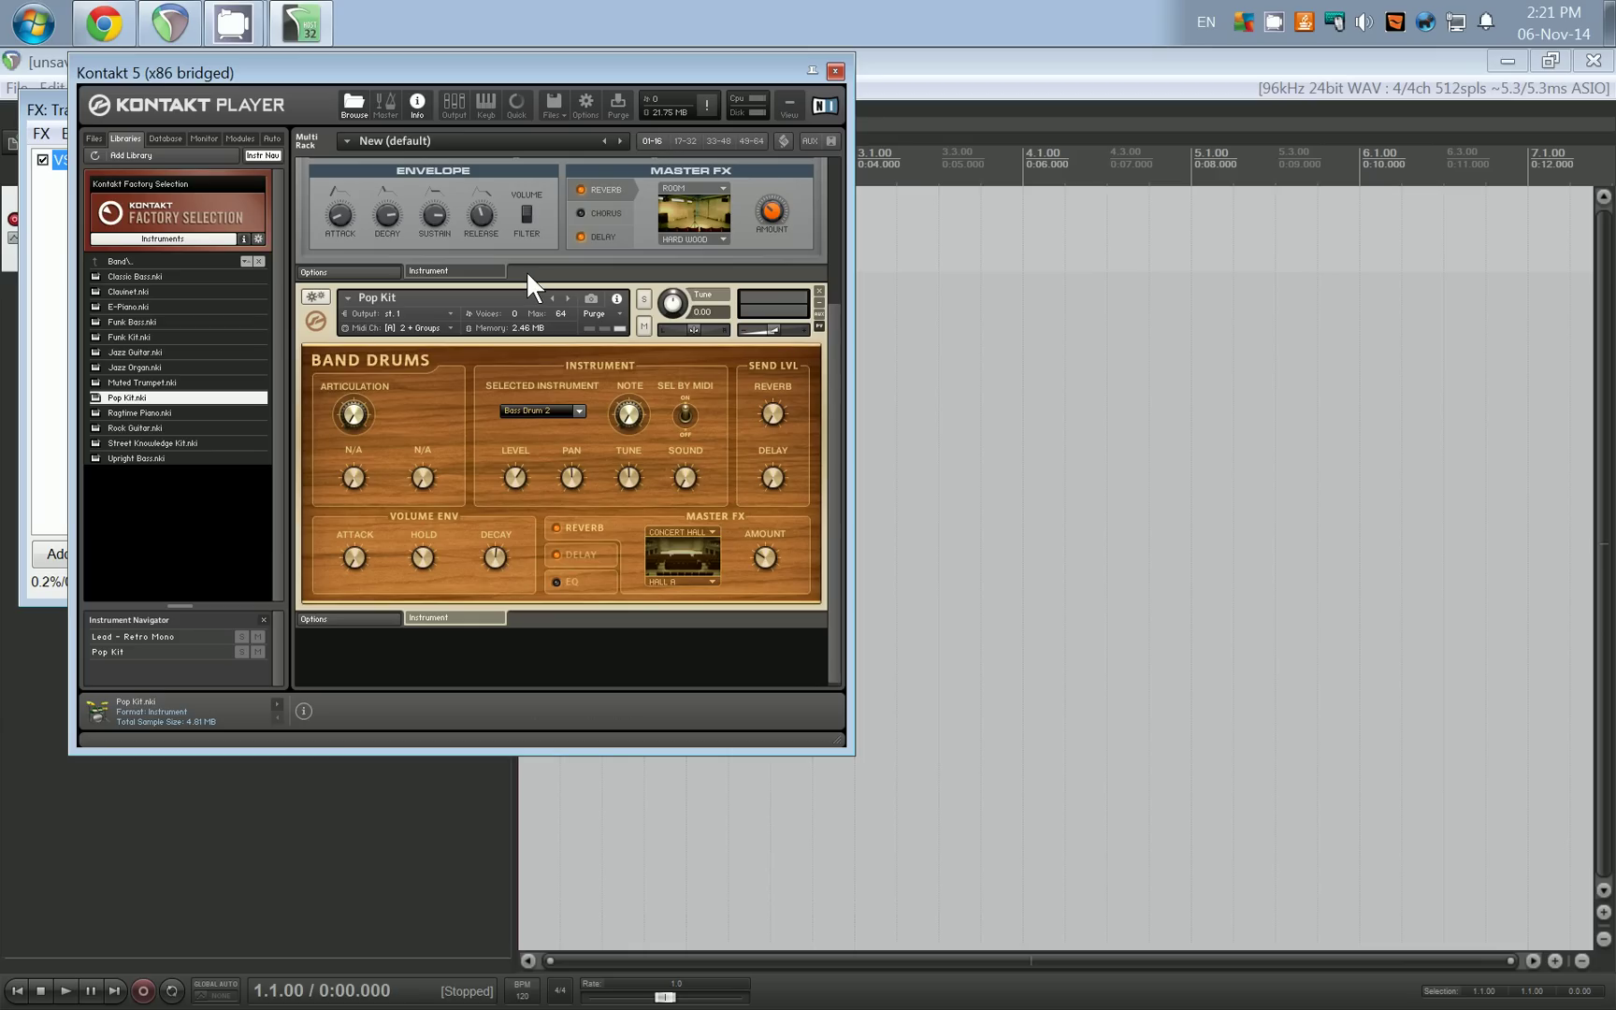
- Set the Pop Kit's MIDI input to Port A, channel 10
click(443, 327)
mouse_move(458, 359)
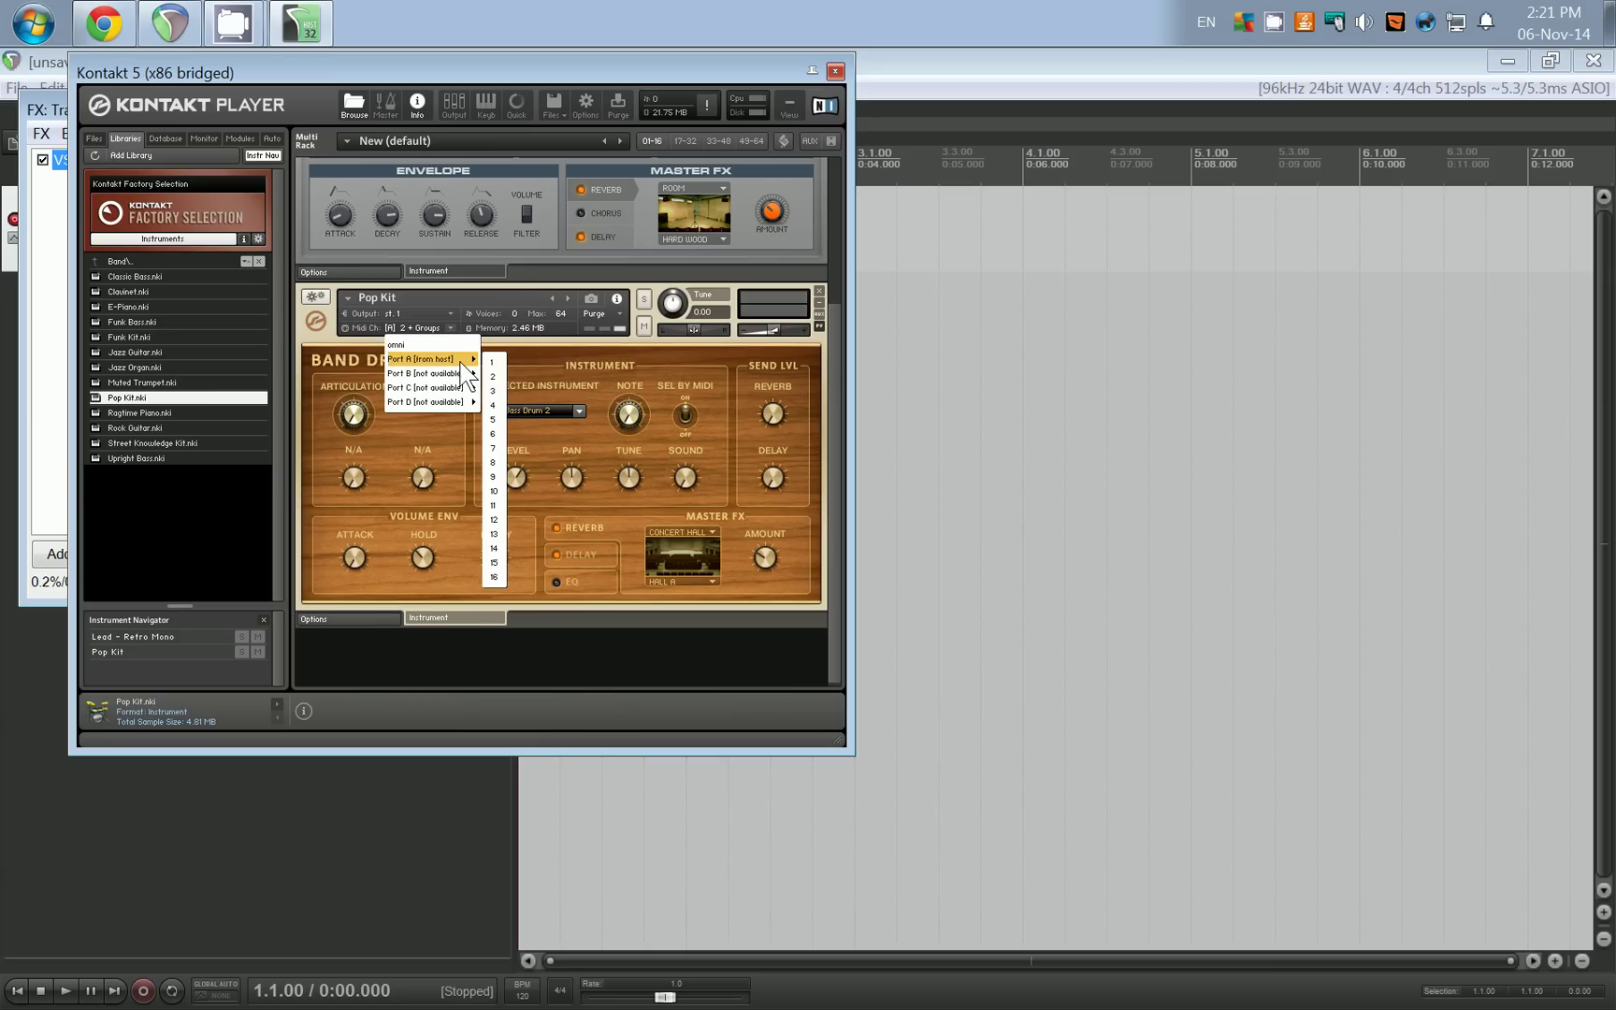
click(496, 491)
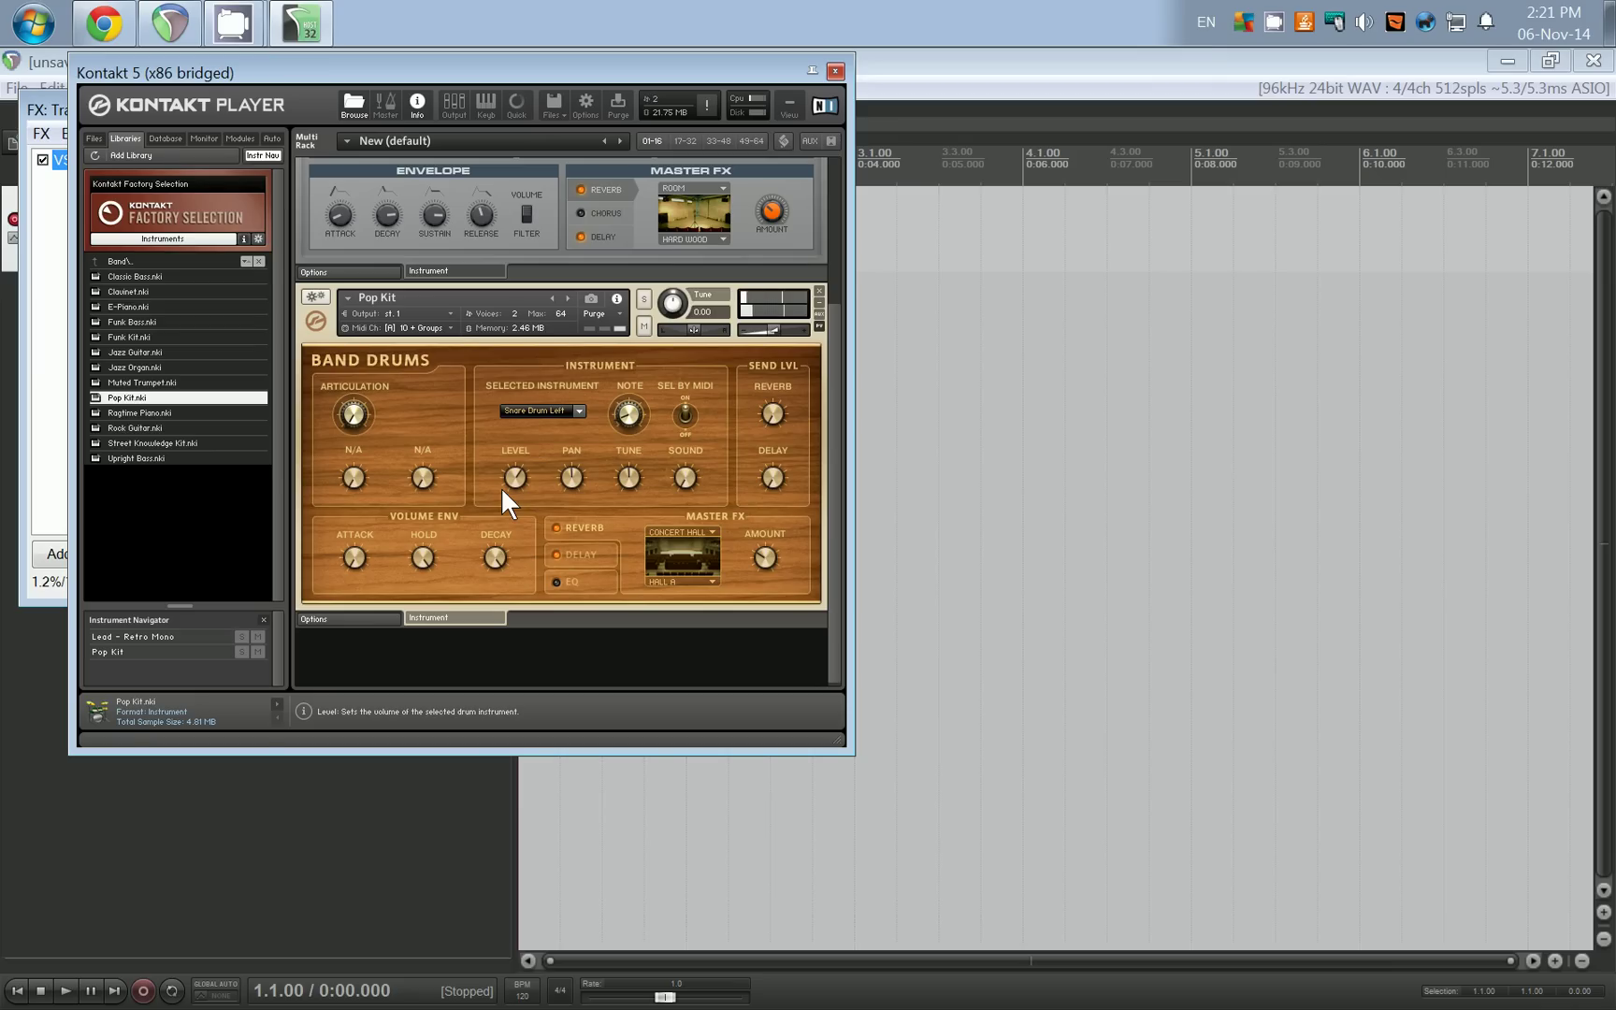
scroll(562, 477, up, 3)
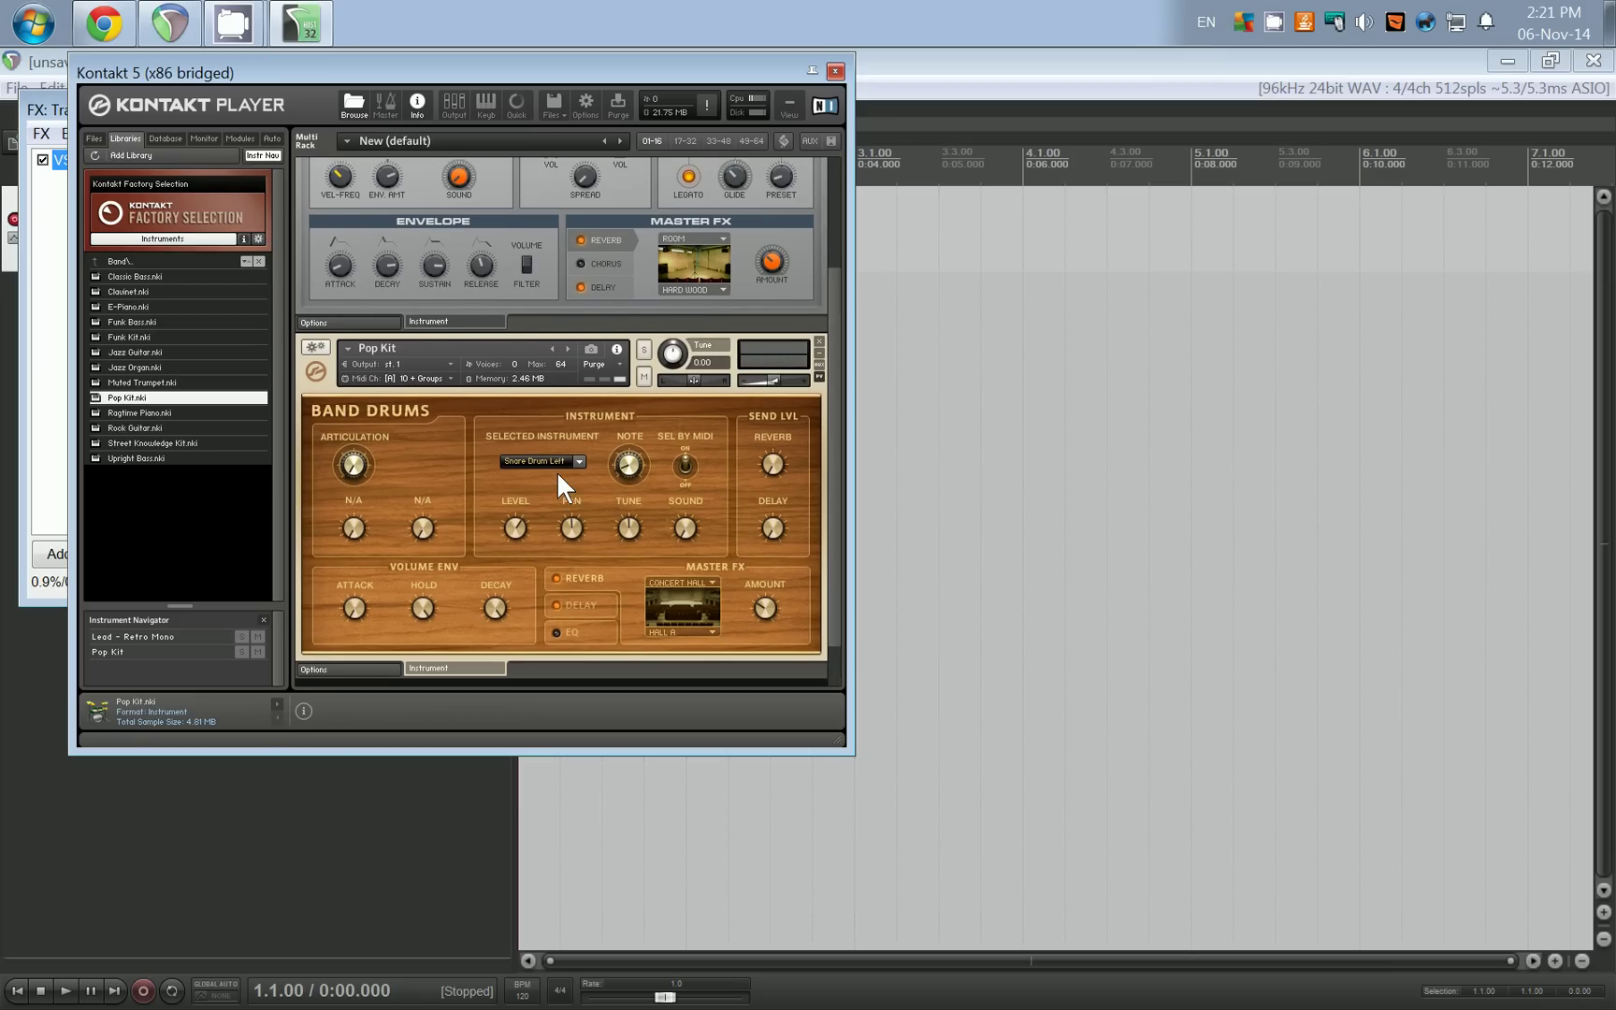
scroll(571, 475, up, 3)
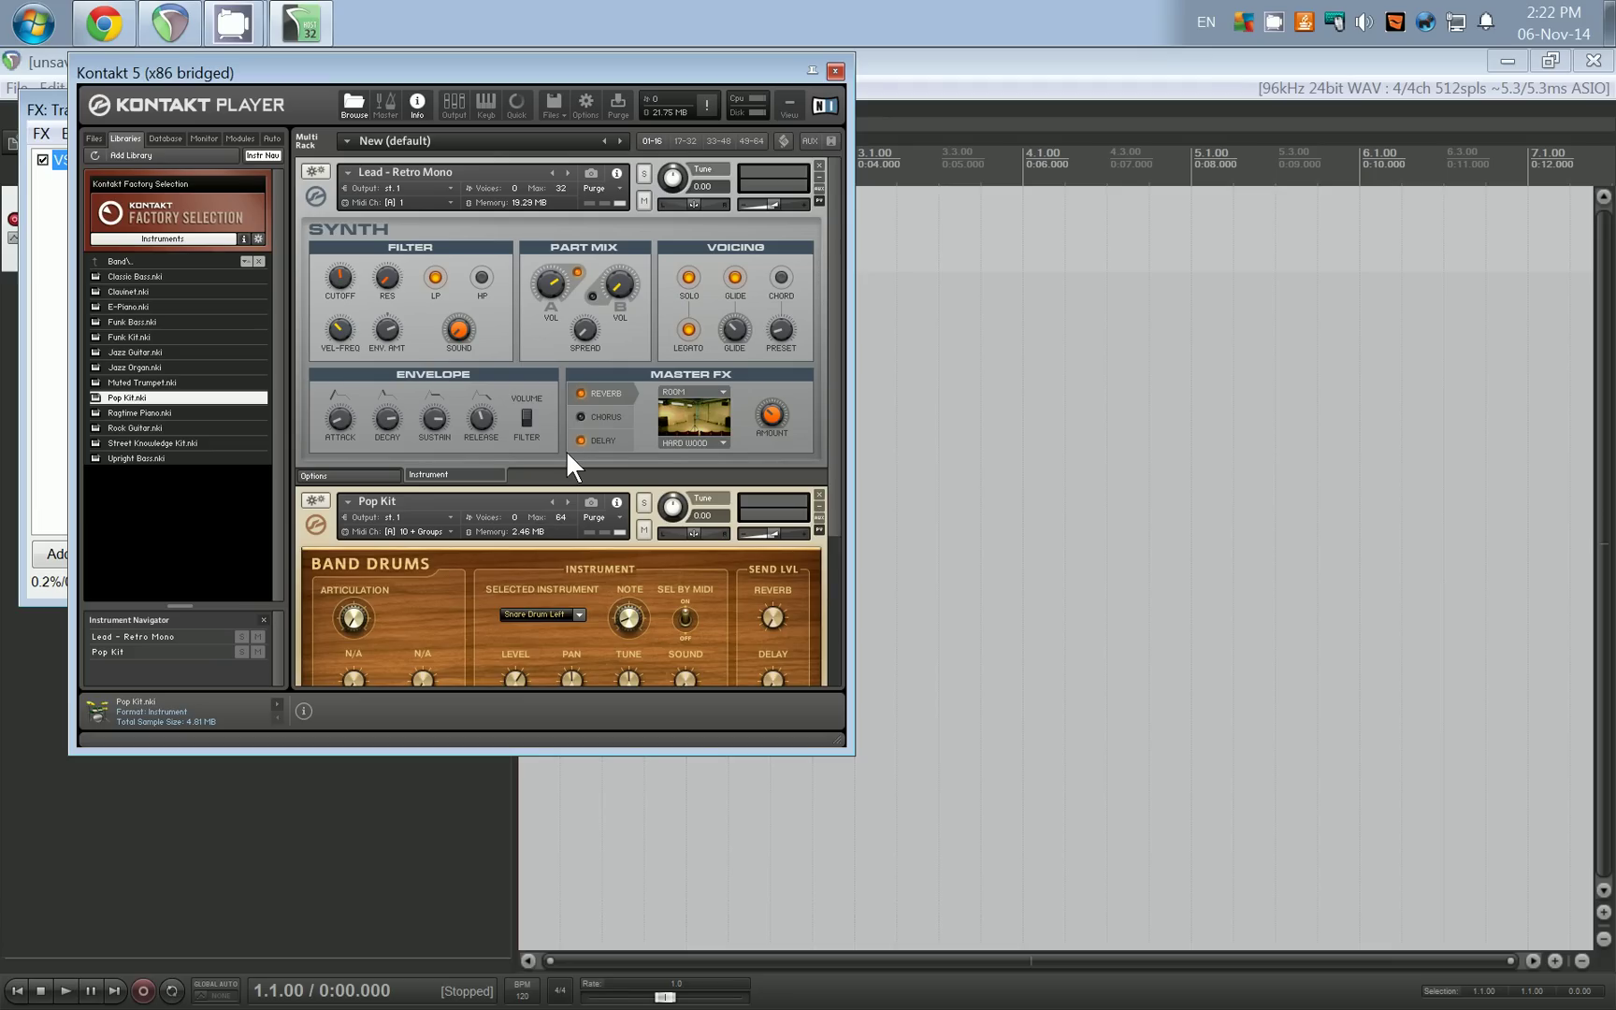
- Close the Kontakt window and reopen it from the track's FX chain
click(104, 23)
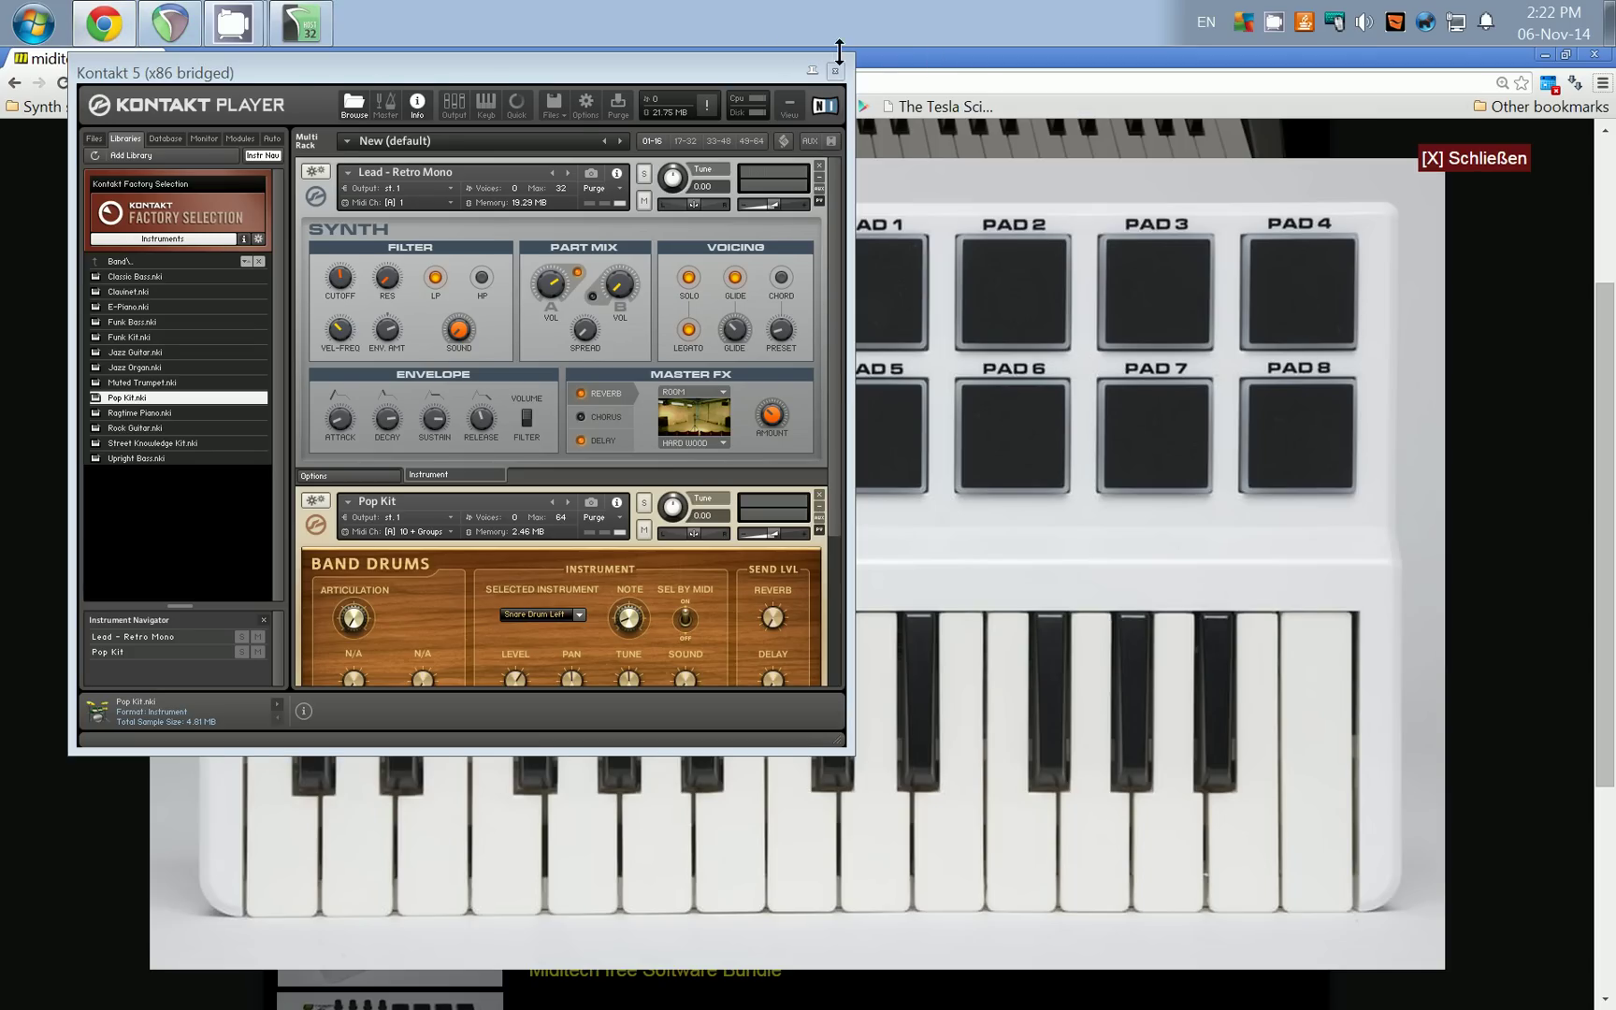
click(835, 70)
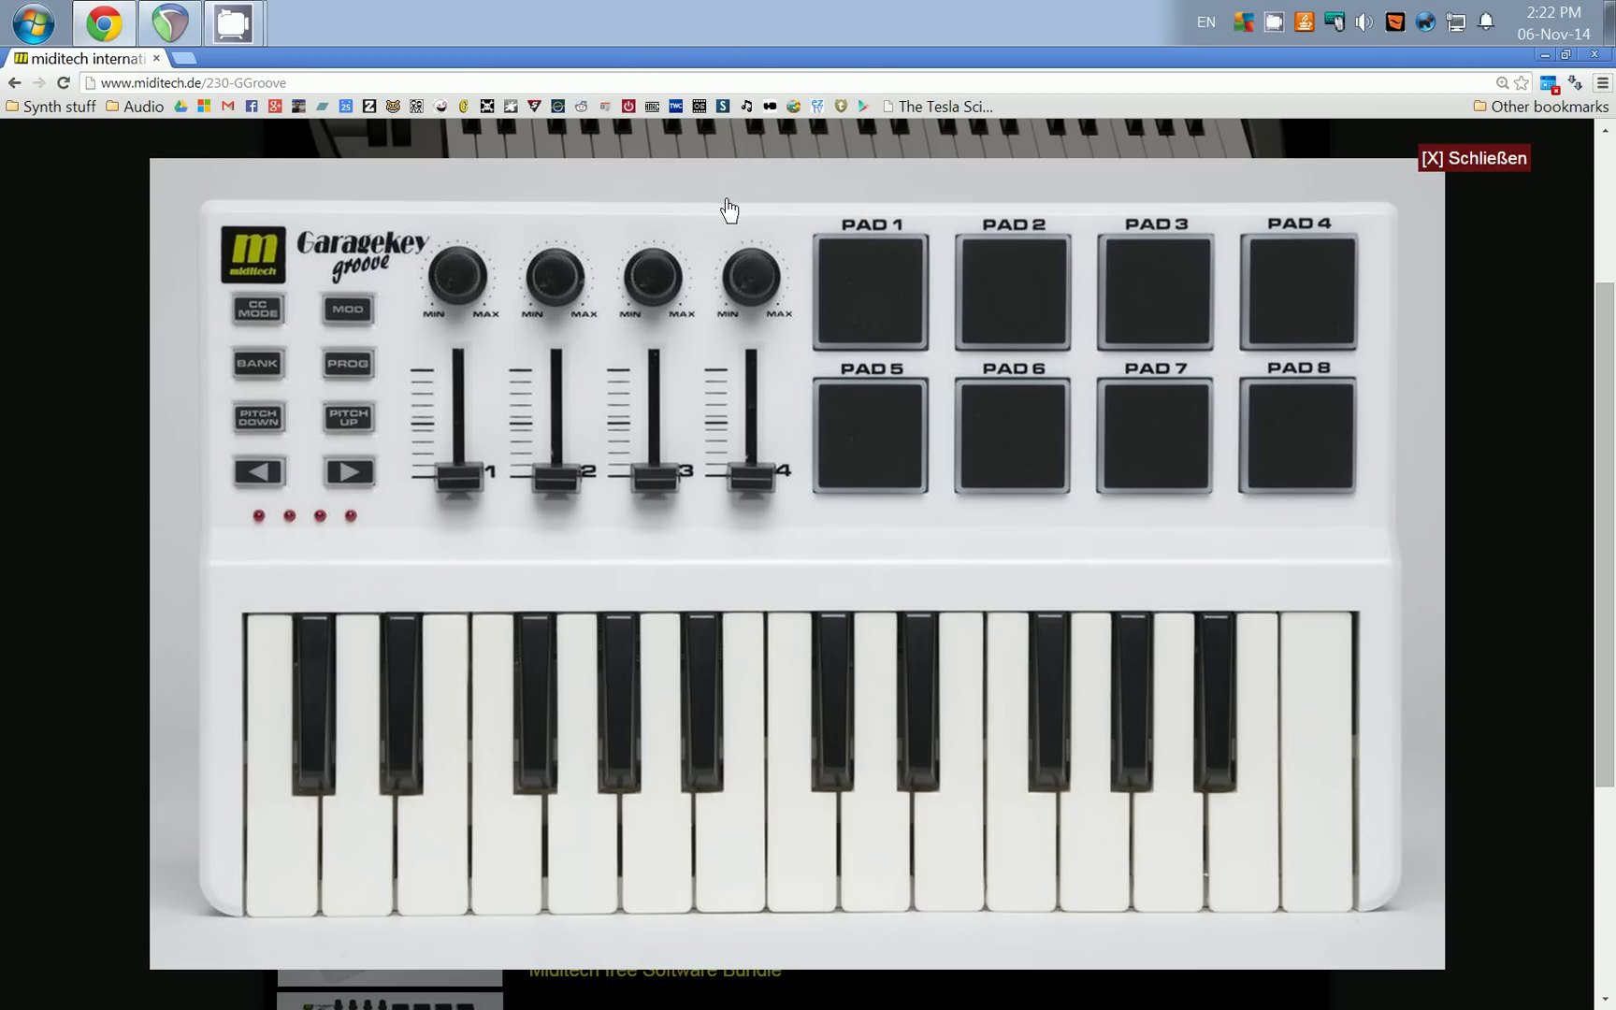
click(190, 26)
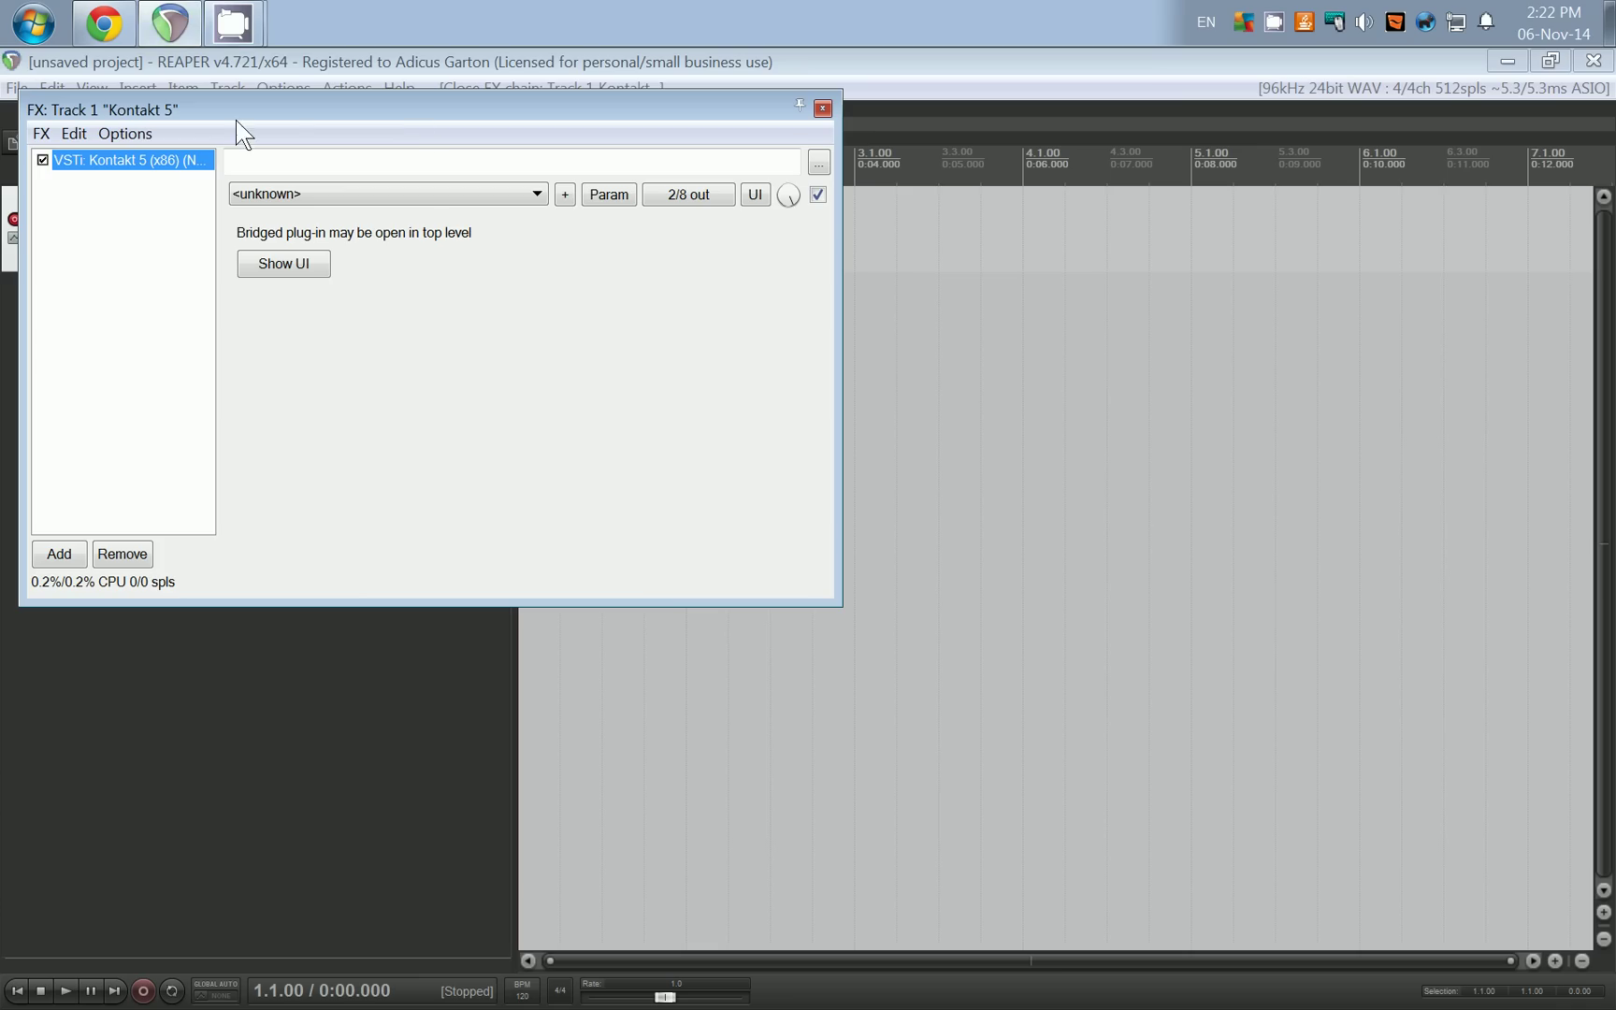
click(197, 248)
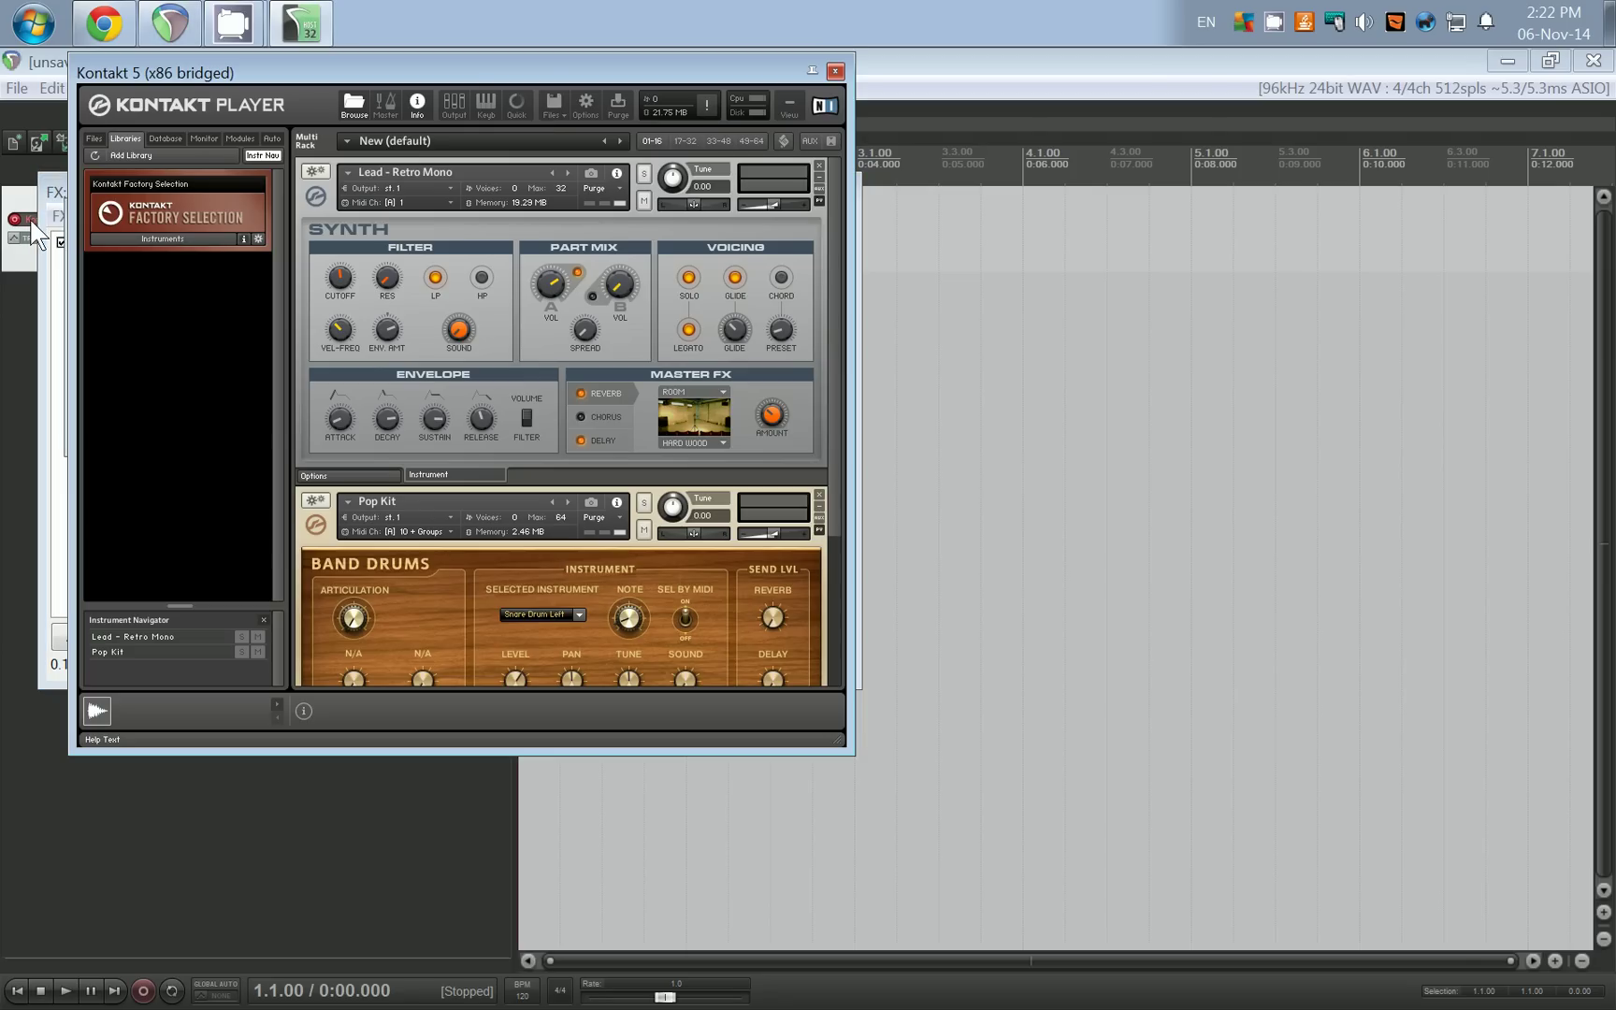
drag(535, 84, 572, 245)
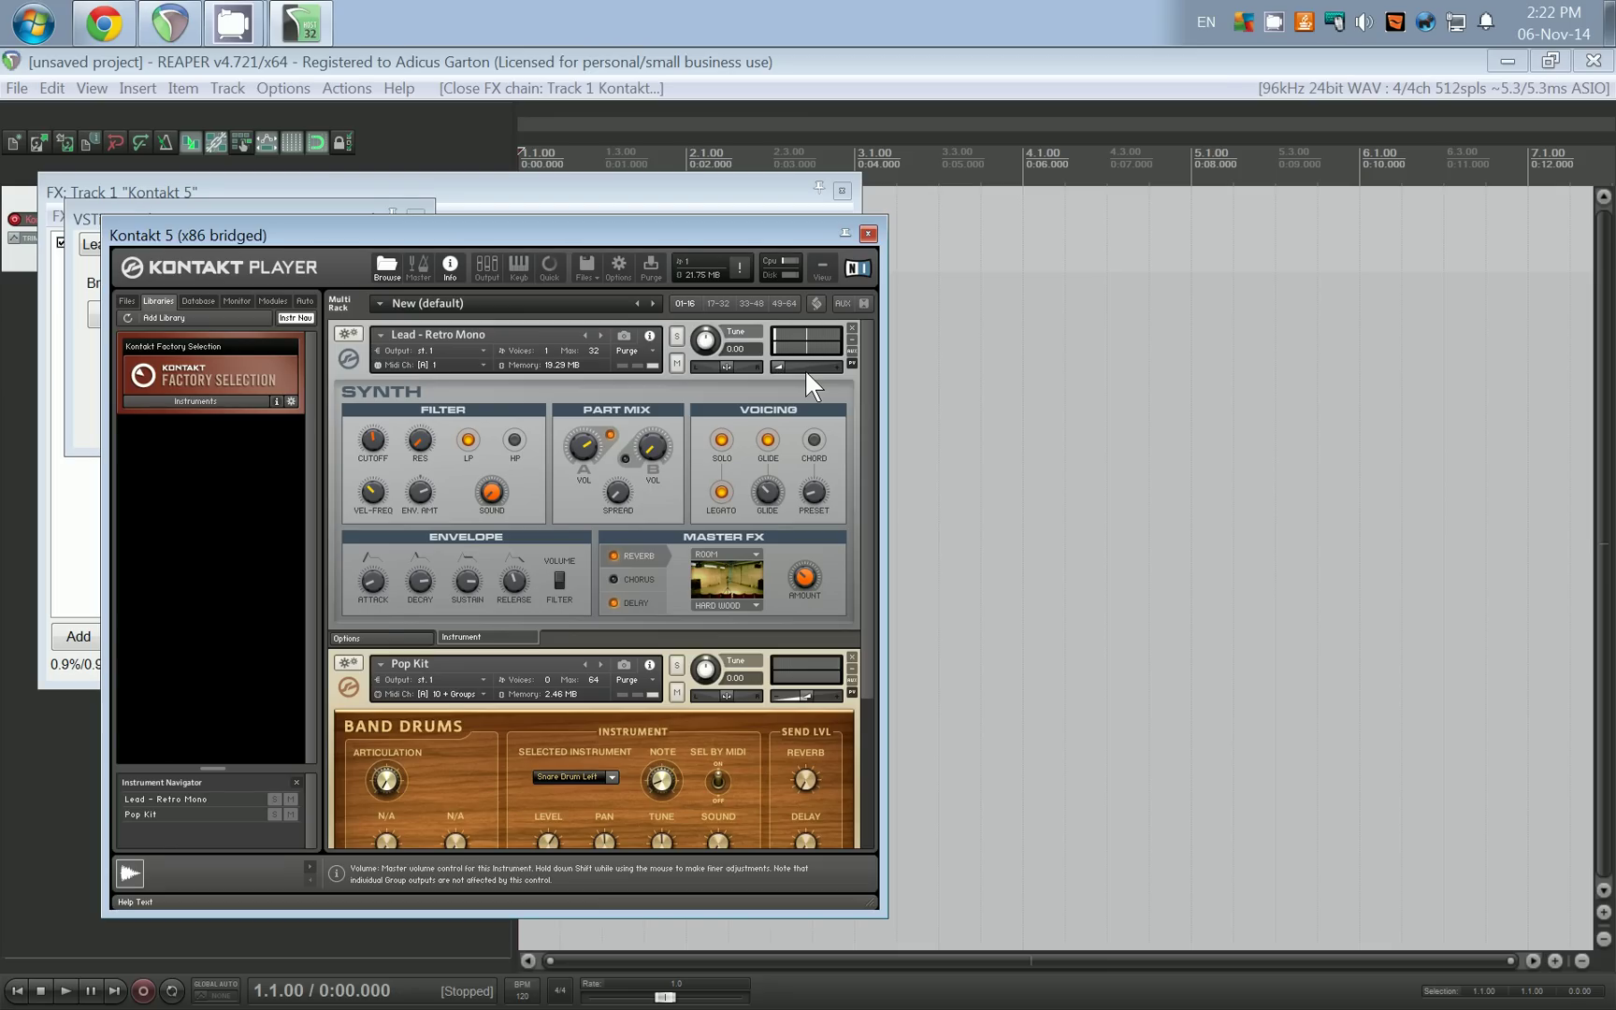
- Raise the Lead - Retro Mono volume and return its pan to centre
scroll(804, 368, up, 5)
scroll(805, 368, down, 5)
drag(820, 364, 823, 367)
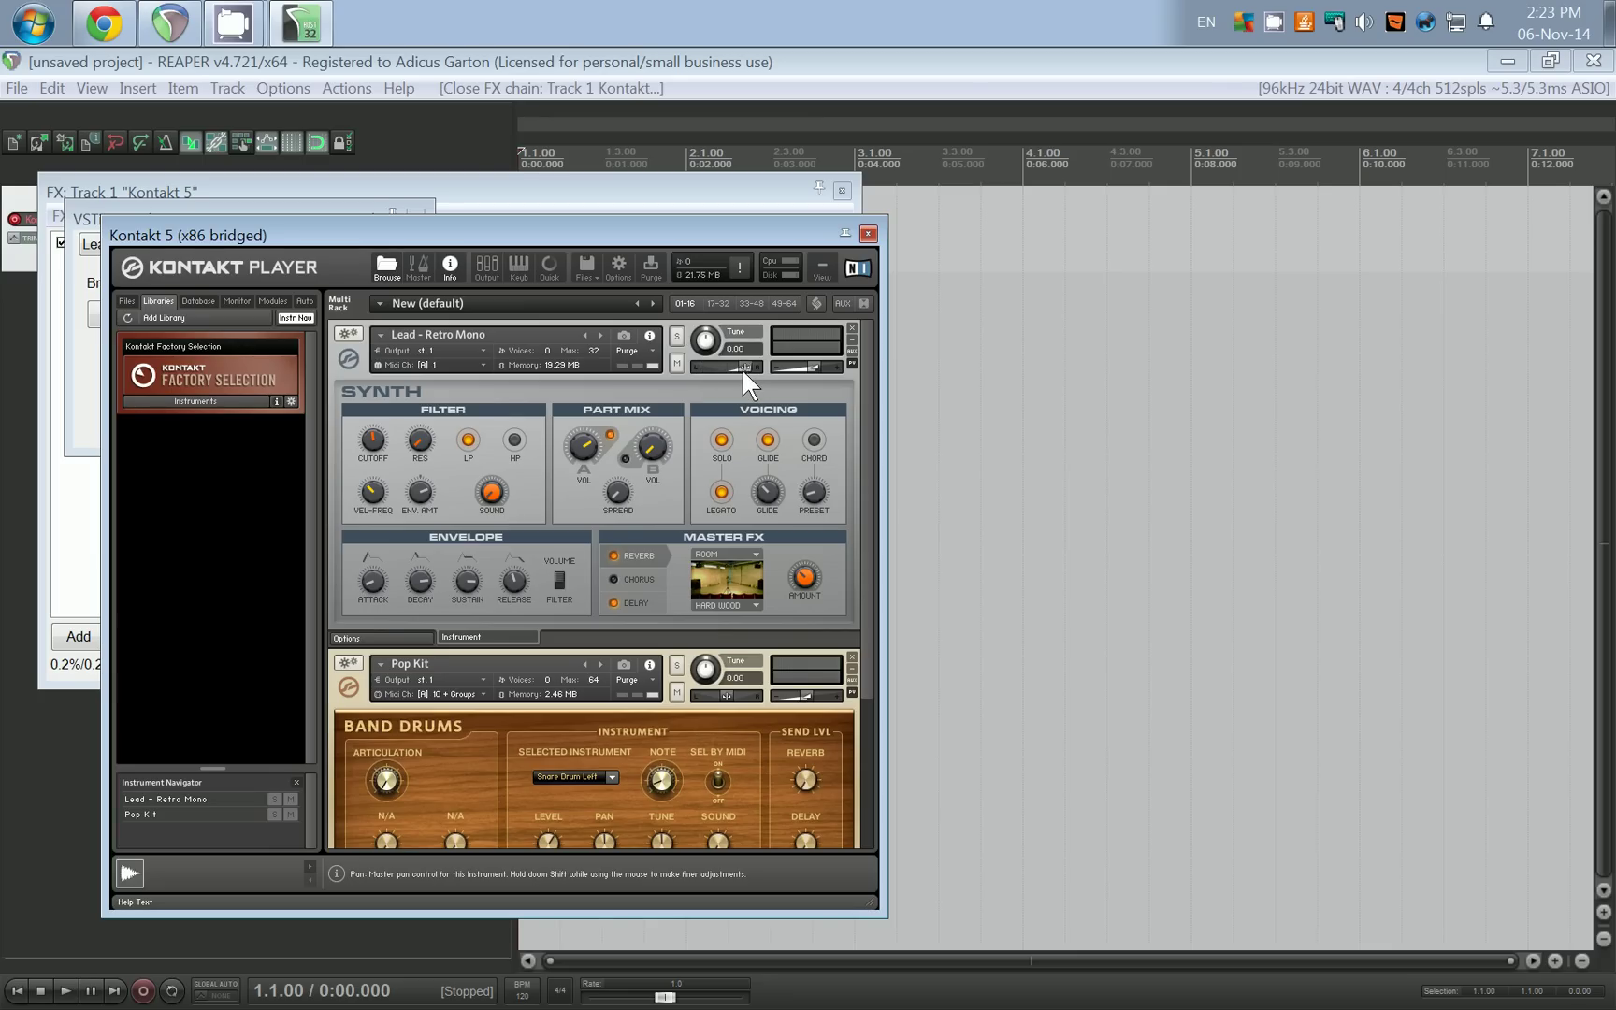
drag(742, 369, 735, 374)
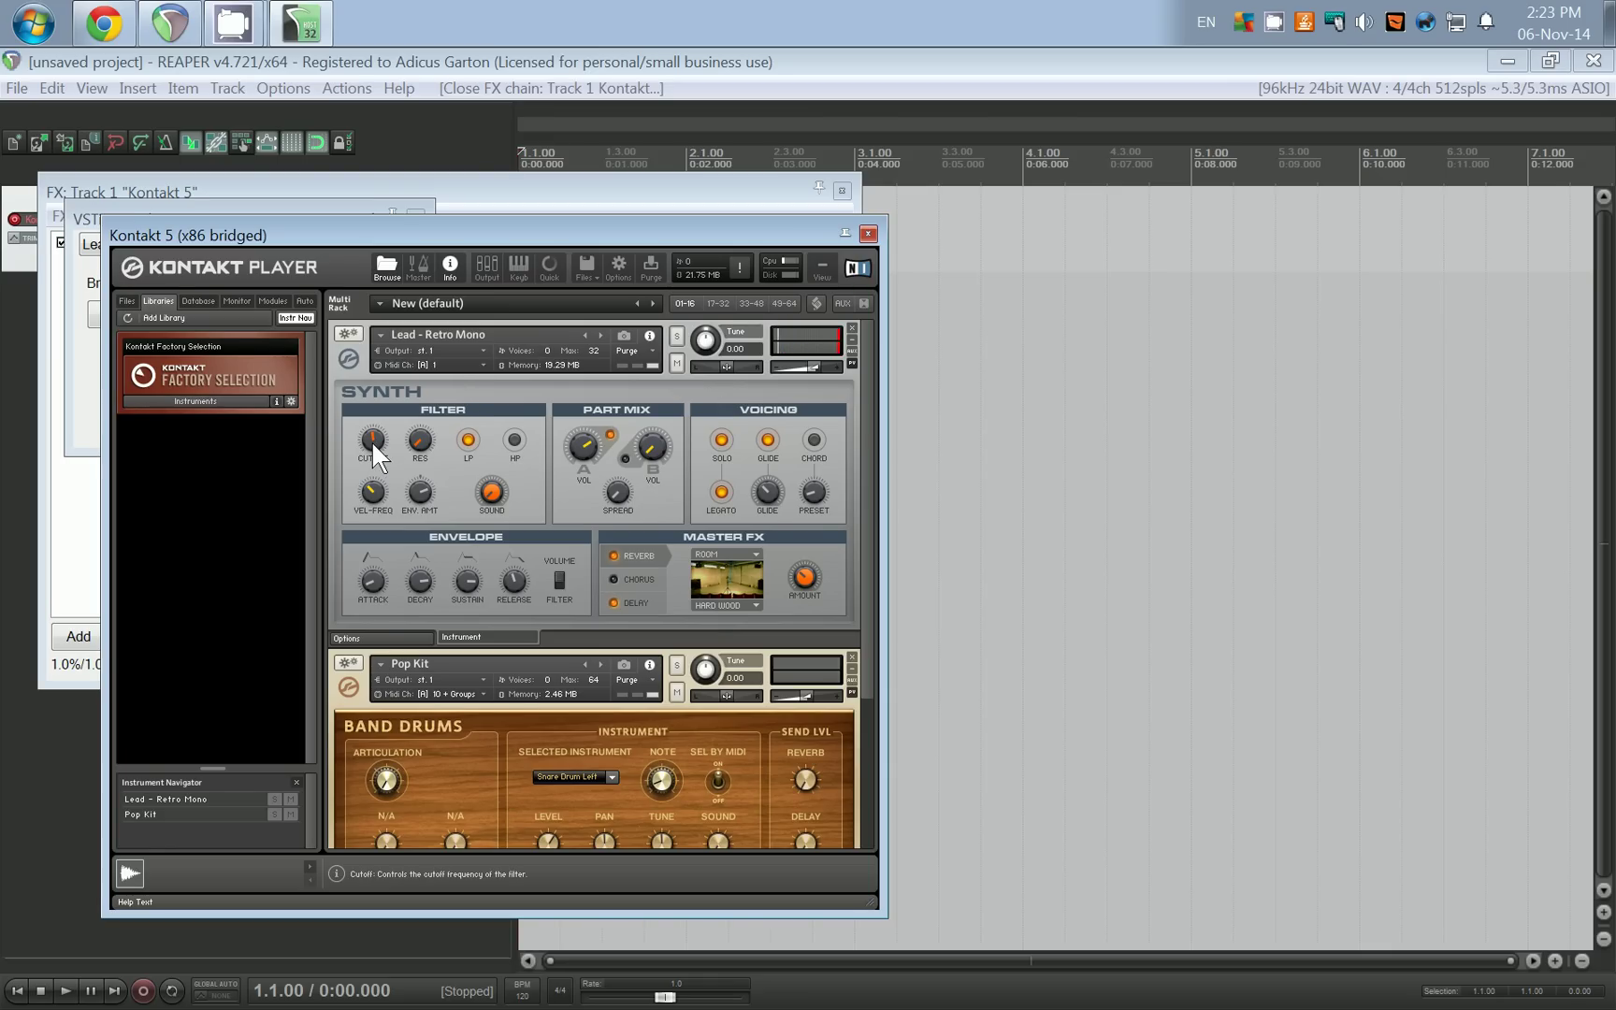
- Touch the Lead - Retro Mono filter cutoff and close the extra floating plugin window
mouse_move(372, 440)
mouse_down()
mouse_move(372, 454)
mouse_move(396, 435)
mouse_up()
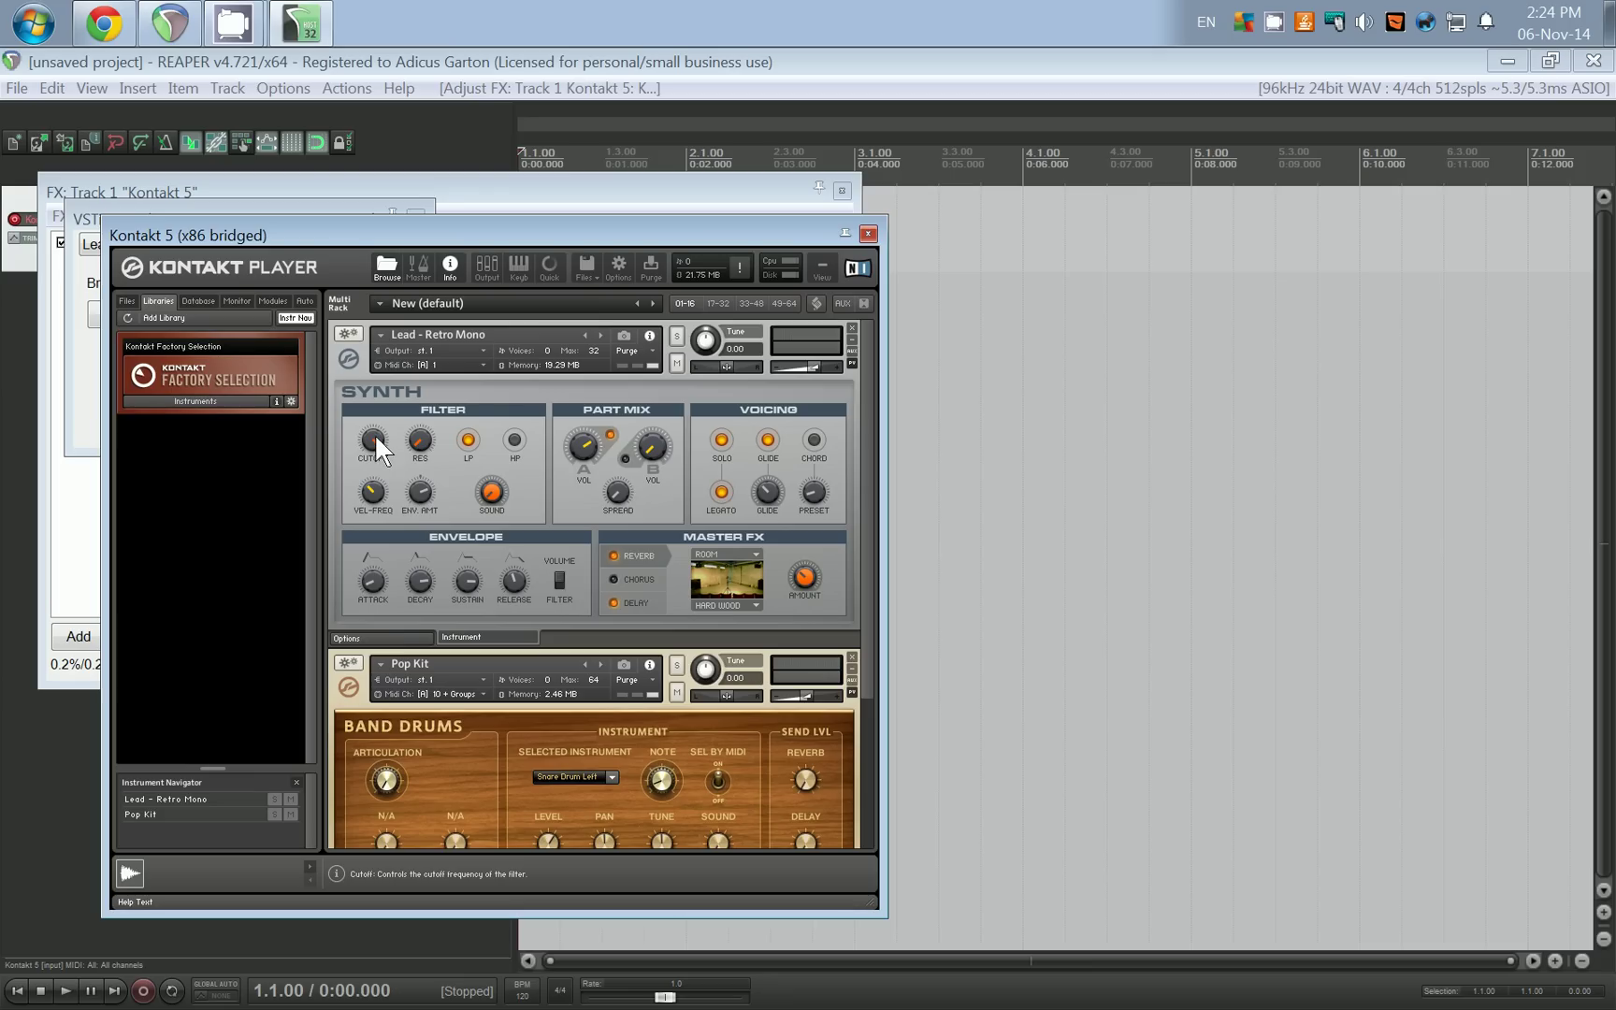
mouse_move(375, 434)
mouse_down()
mouse_move(372, 497)
mouse_move(369, 442)
mouse_up()
click(343, 216)
click(370, 215)
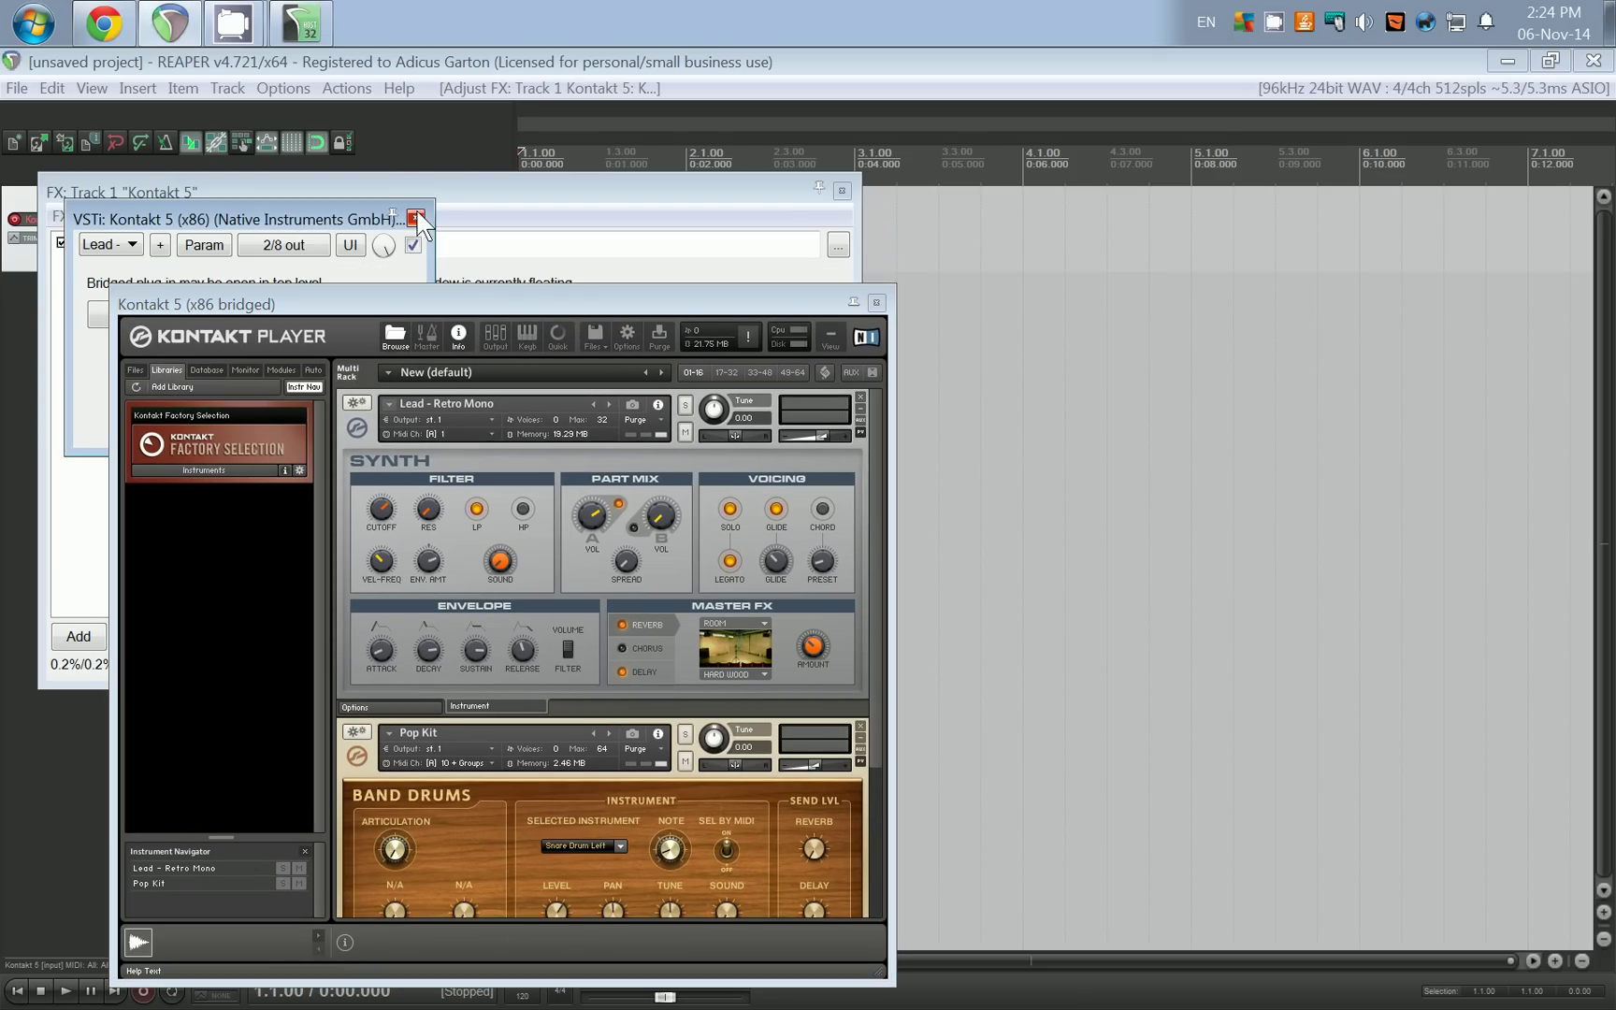
drag(322, 222, 456, 210)
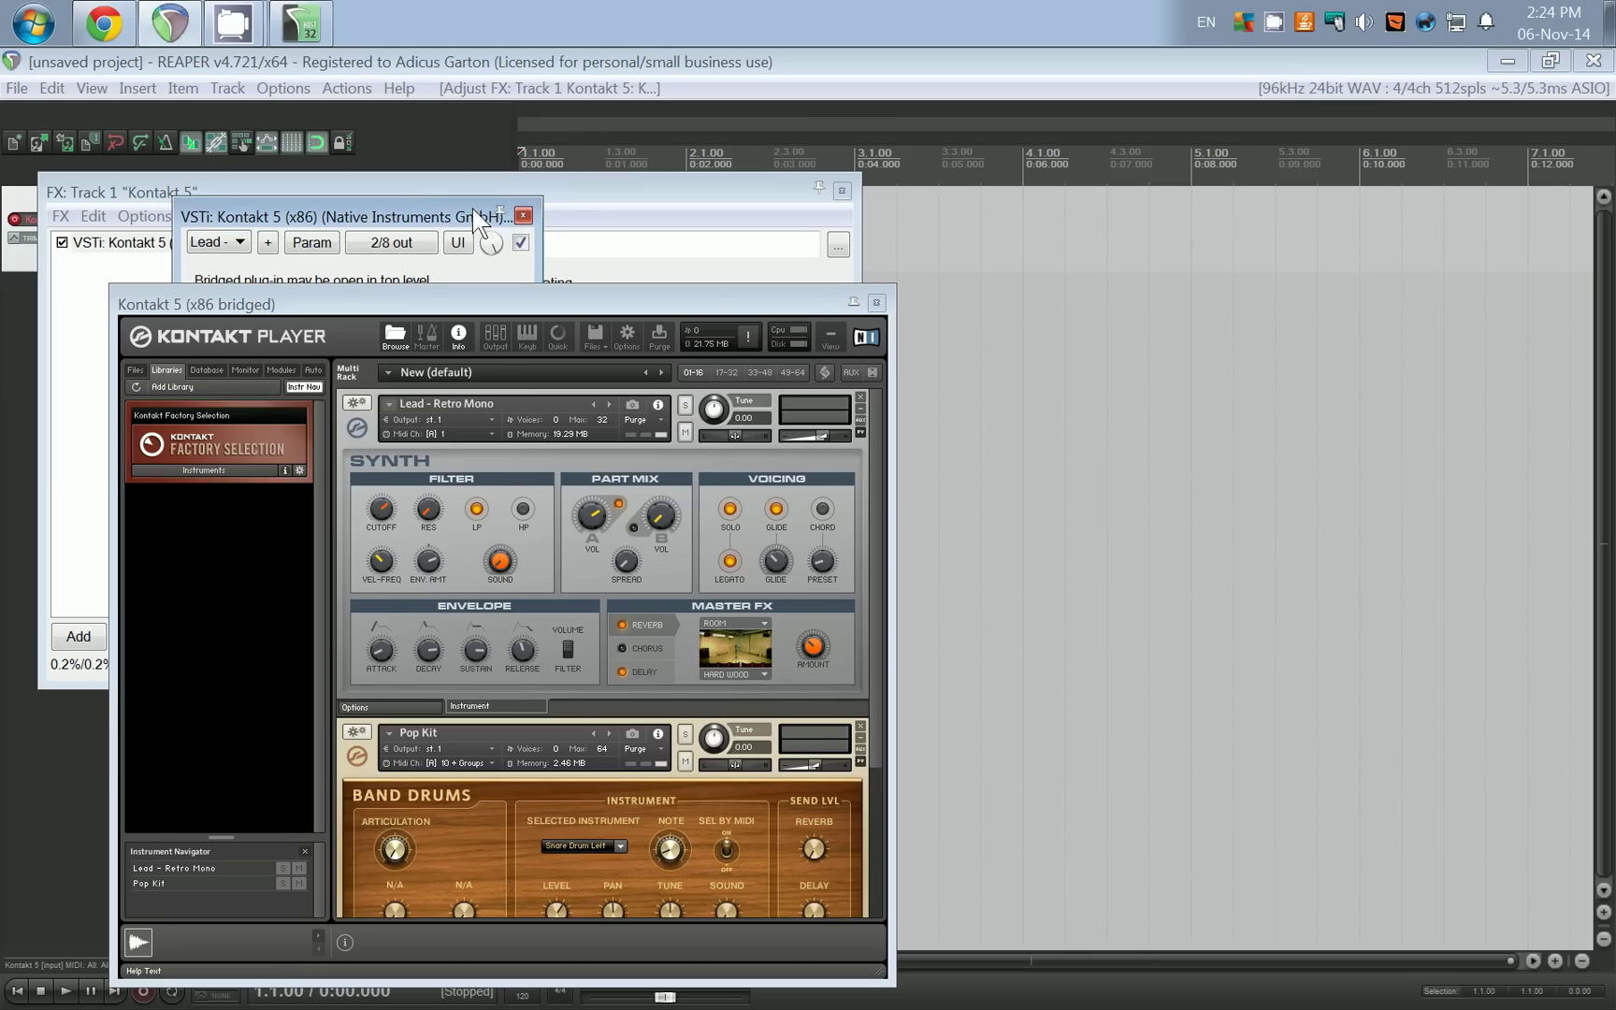
click(521, 218)
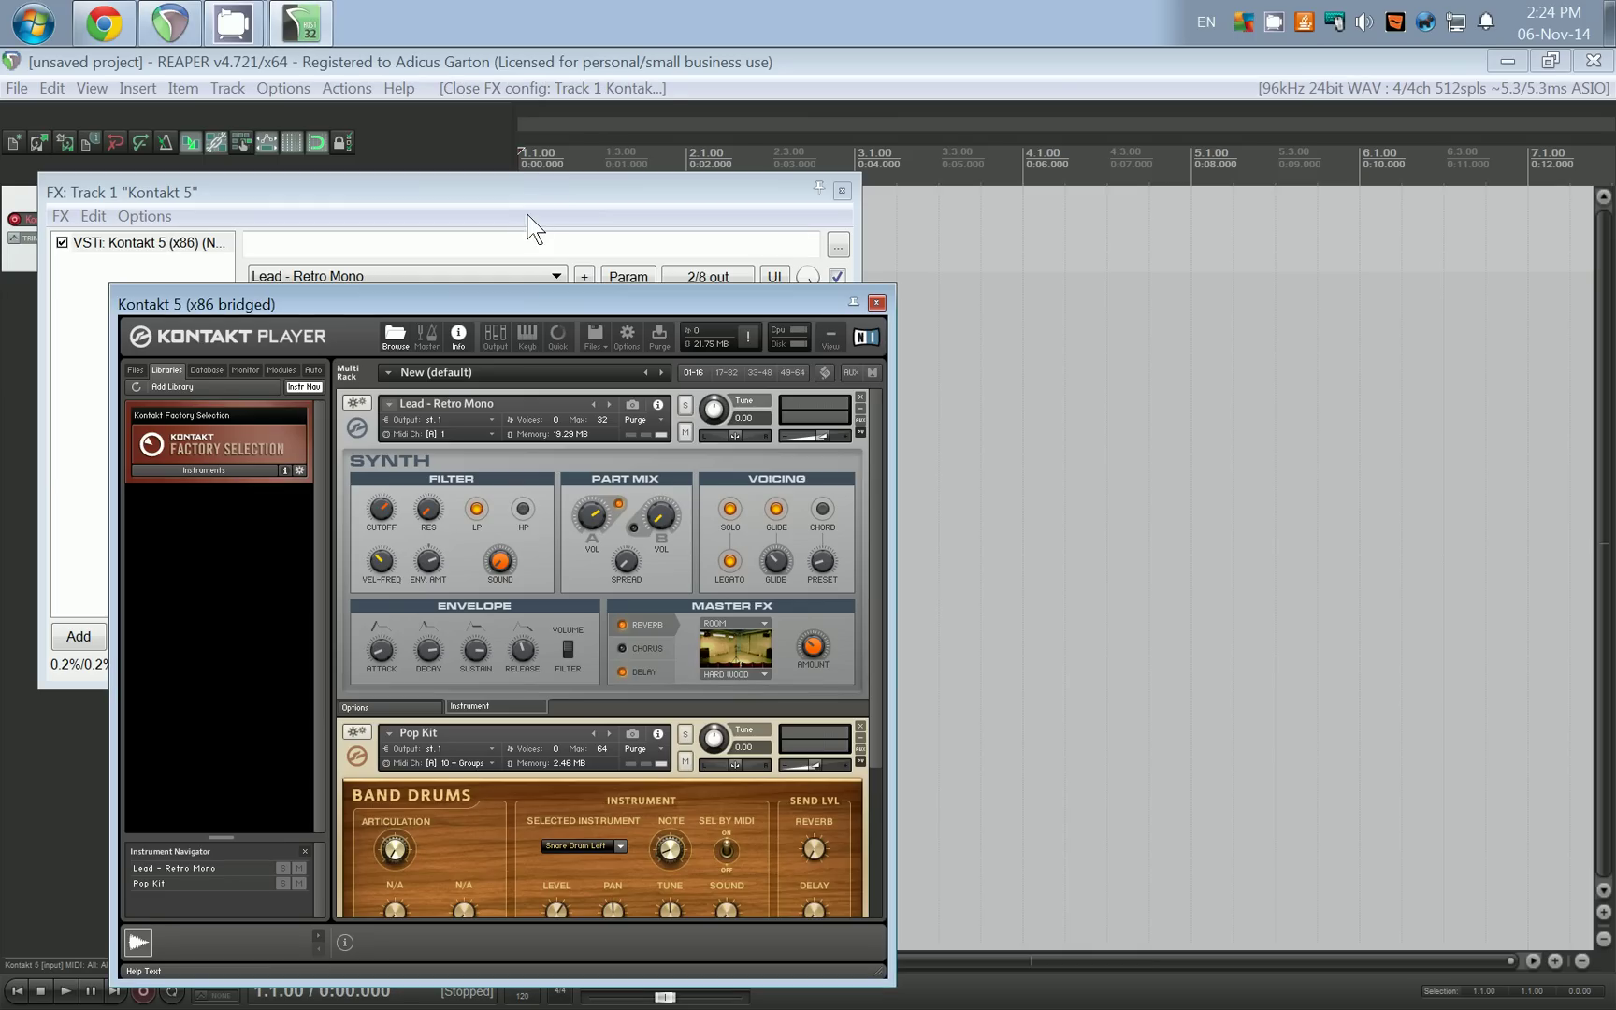
- Dismiss the Cutoff learn menu and move Kontakt's window off the effects chain
right_click(380, 506)
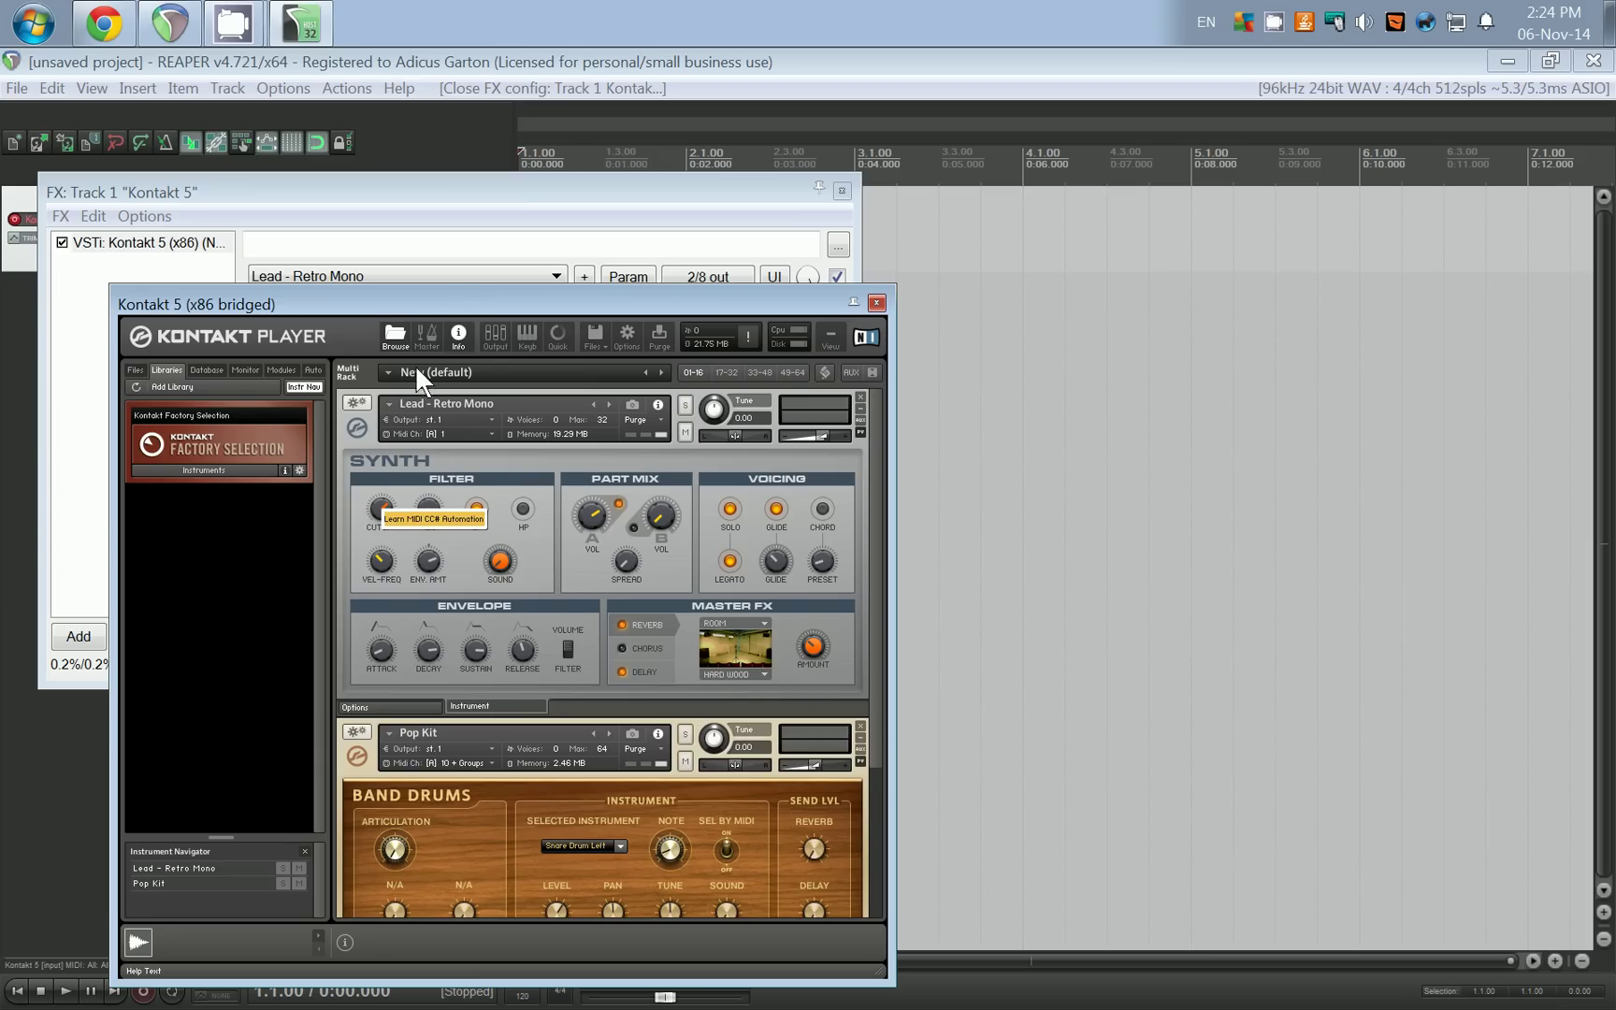
click(364, 516)
mouse_move(436, 302)
mouse_down()
mouse_move(424, 375)
mouse_move(425, 292)
mouse_up()
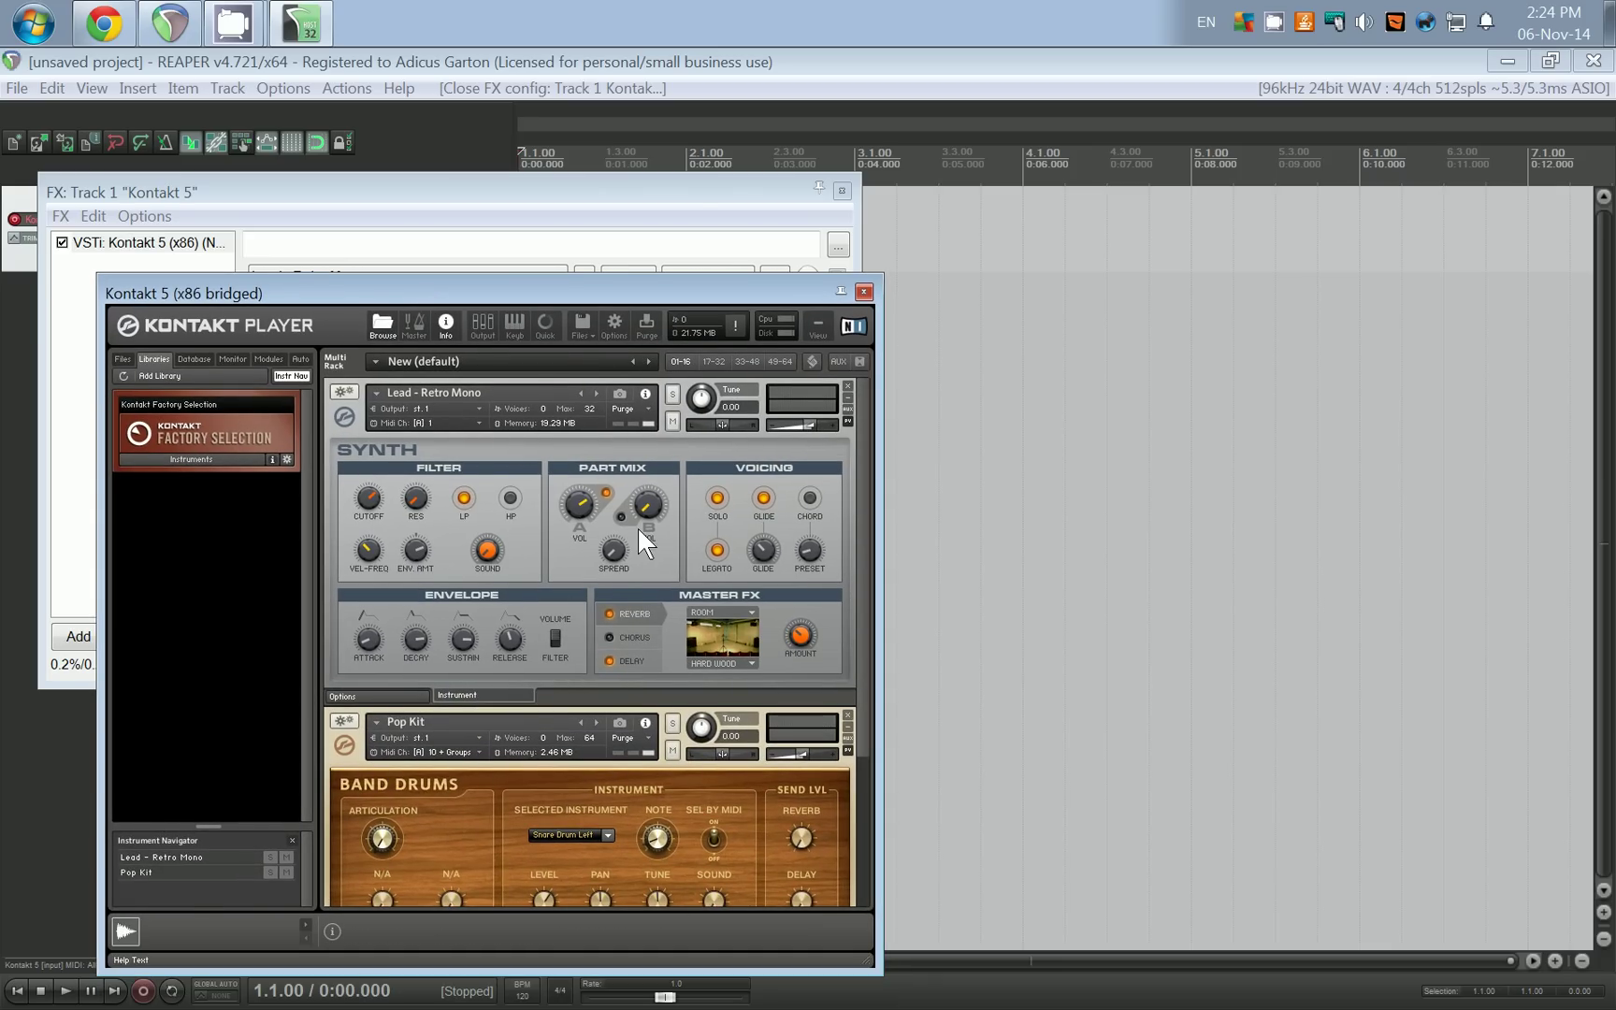
drag(567, 295, 533, 353)
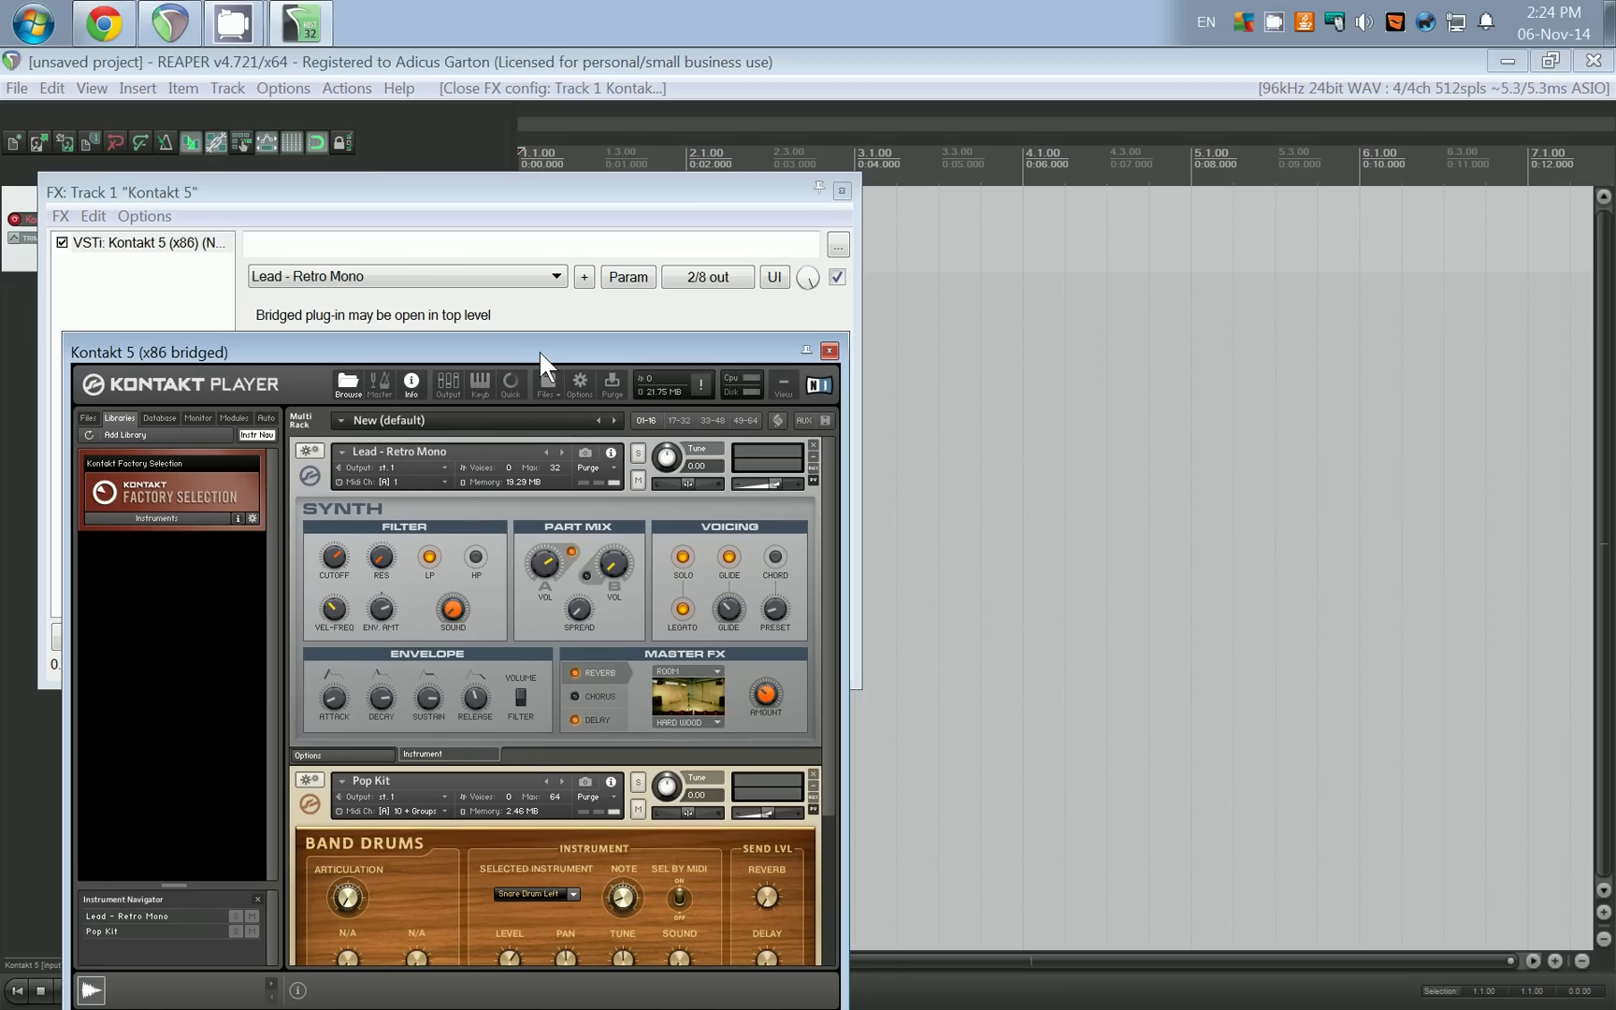
mouse_move(539, 350)
mouse_down()
mouse_move(531, 328)
mouse_move(532, 385)
mouse_up()
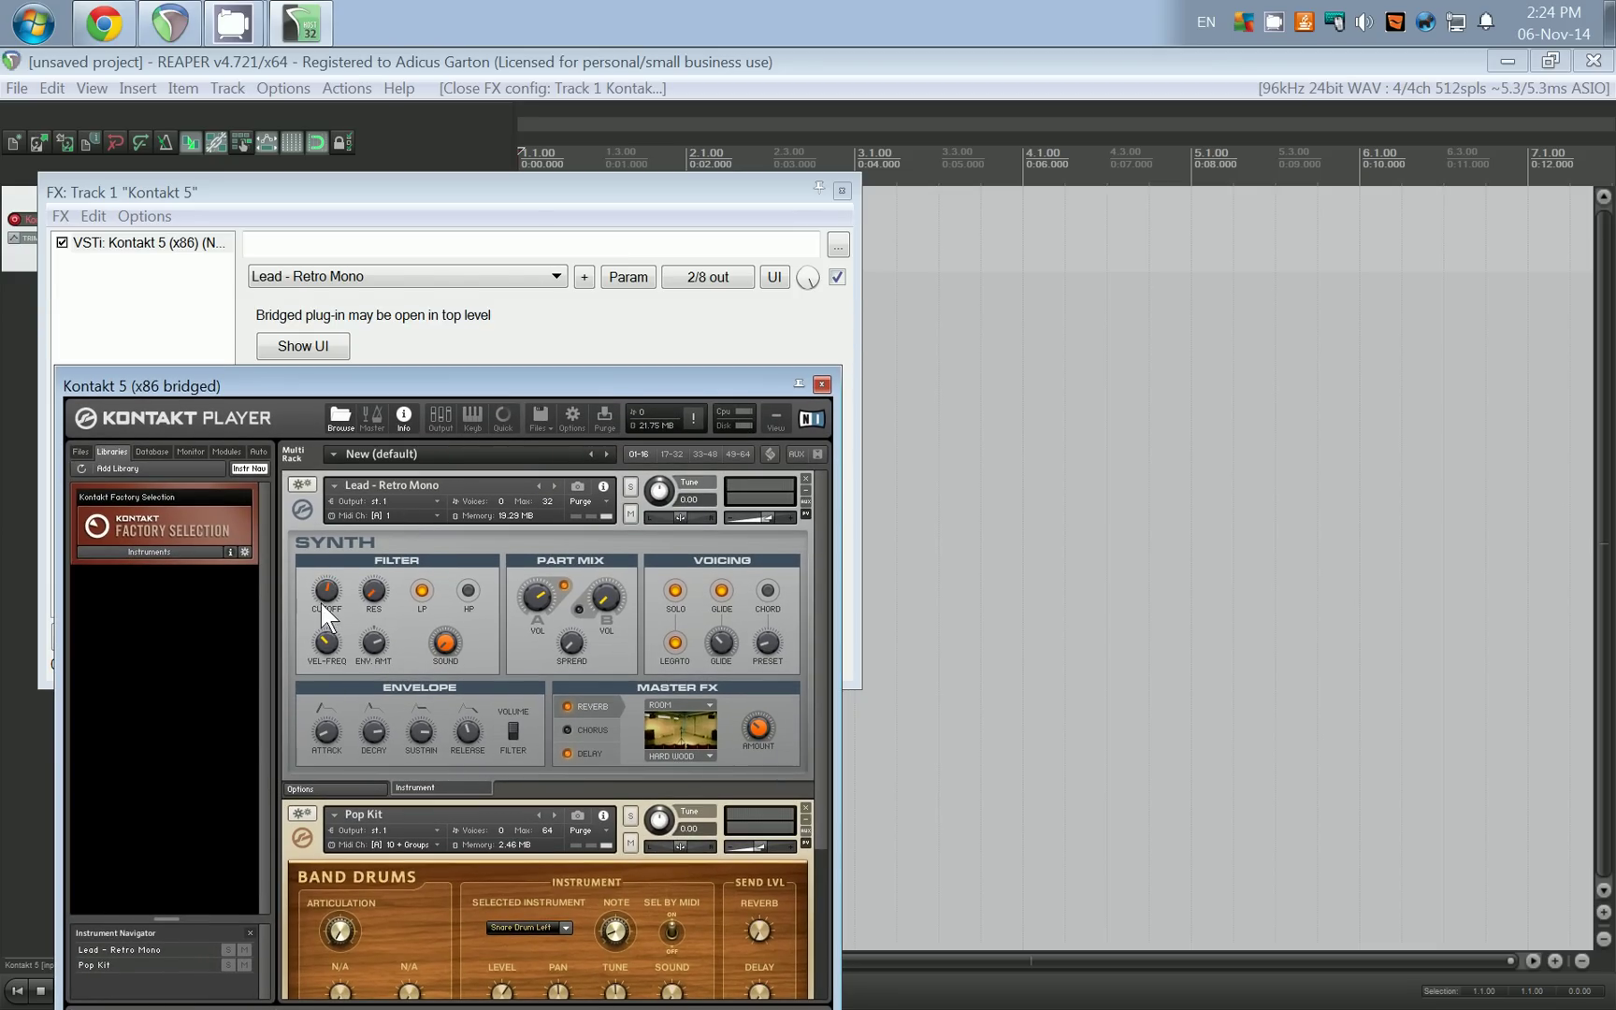
- MIDI-learn the last-touched Cutoff parameter to MIDI Chan 1 CC 43
click(636, 277)
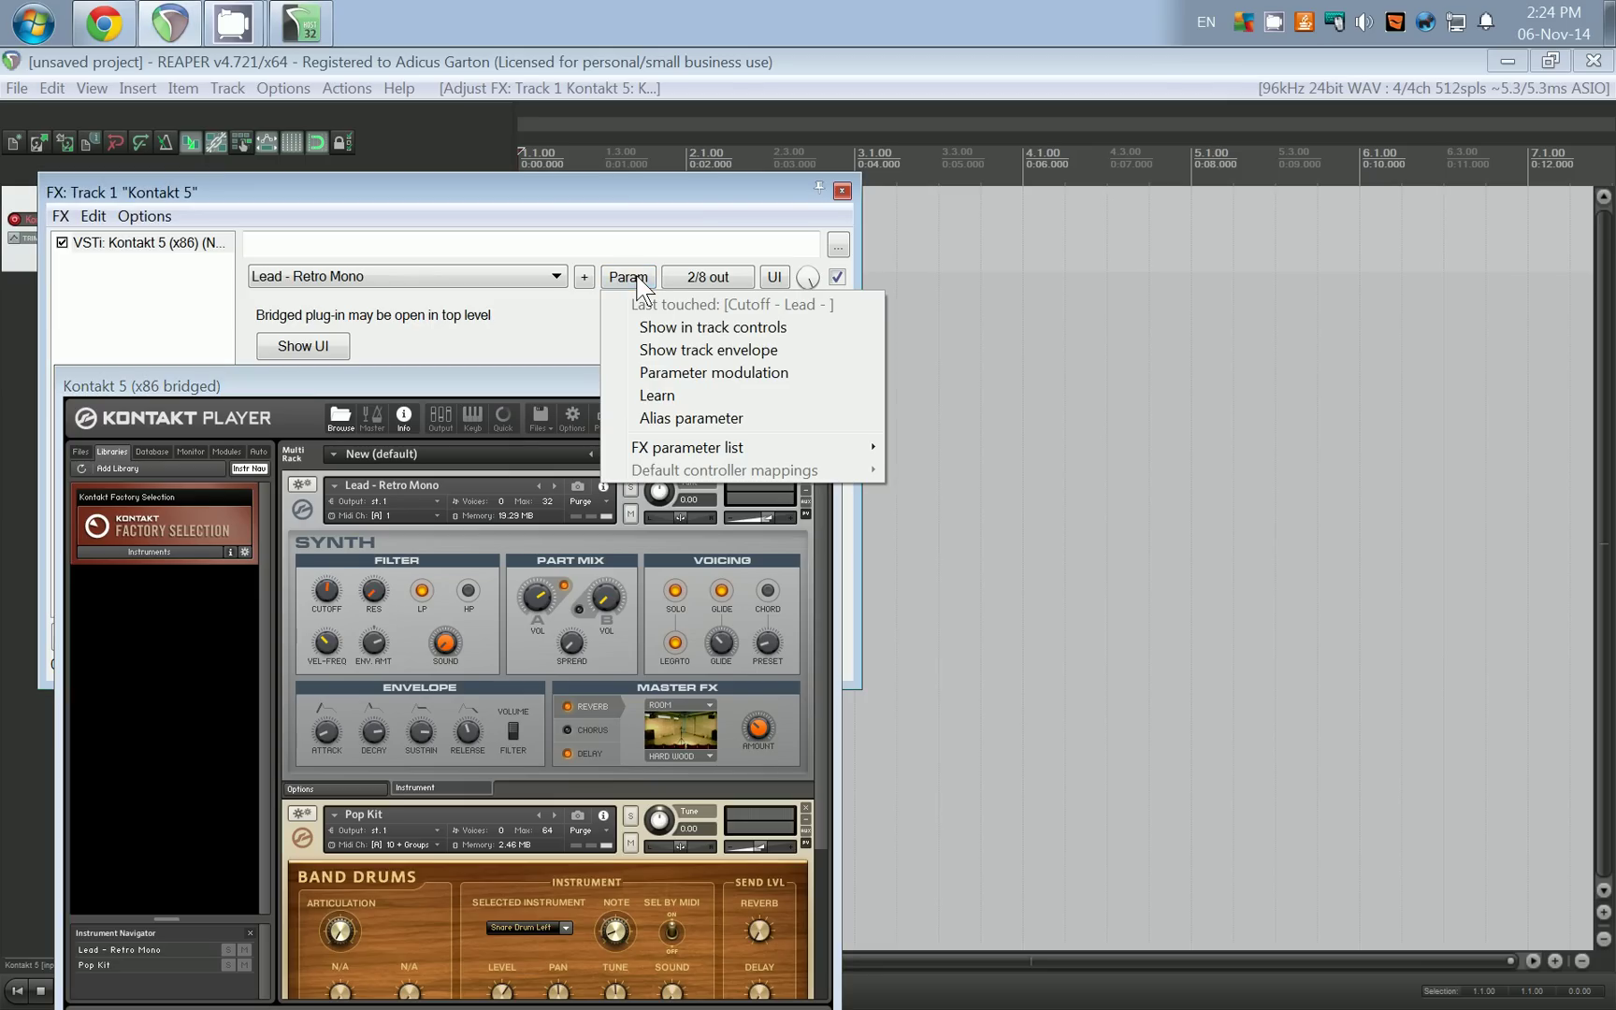
click(658, 396)
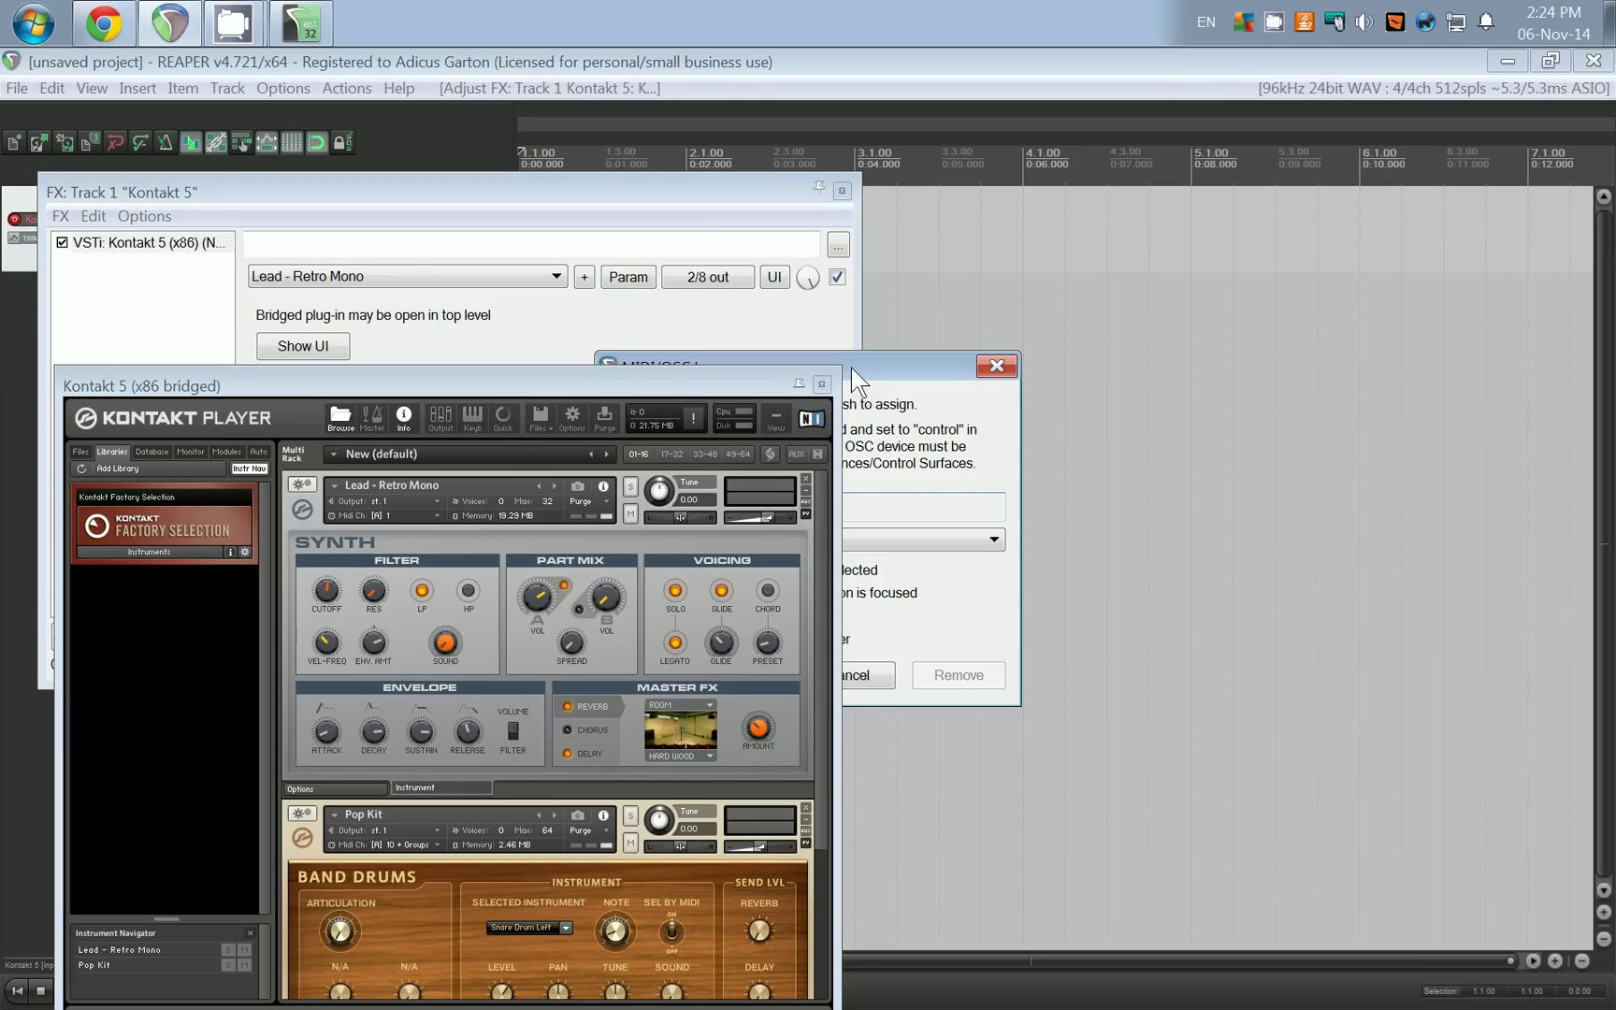
drag(1094, 317, 1094, 315)
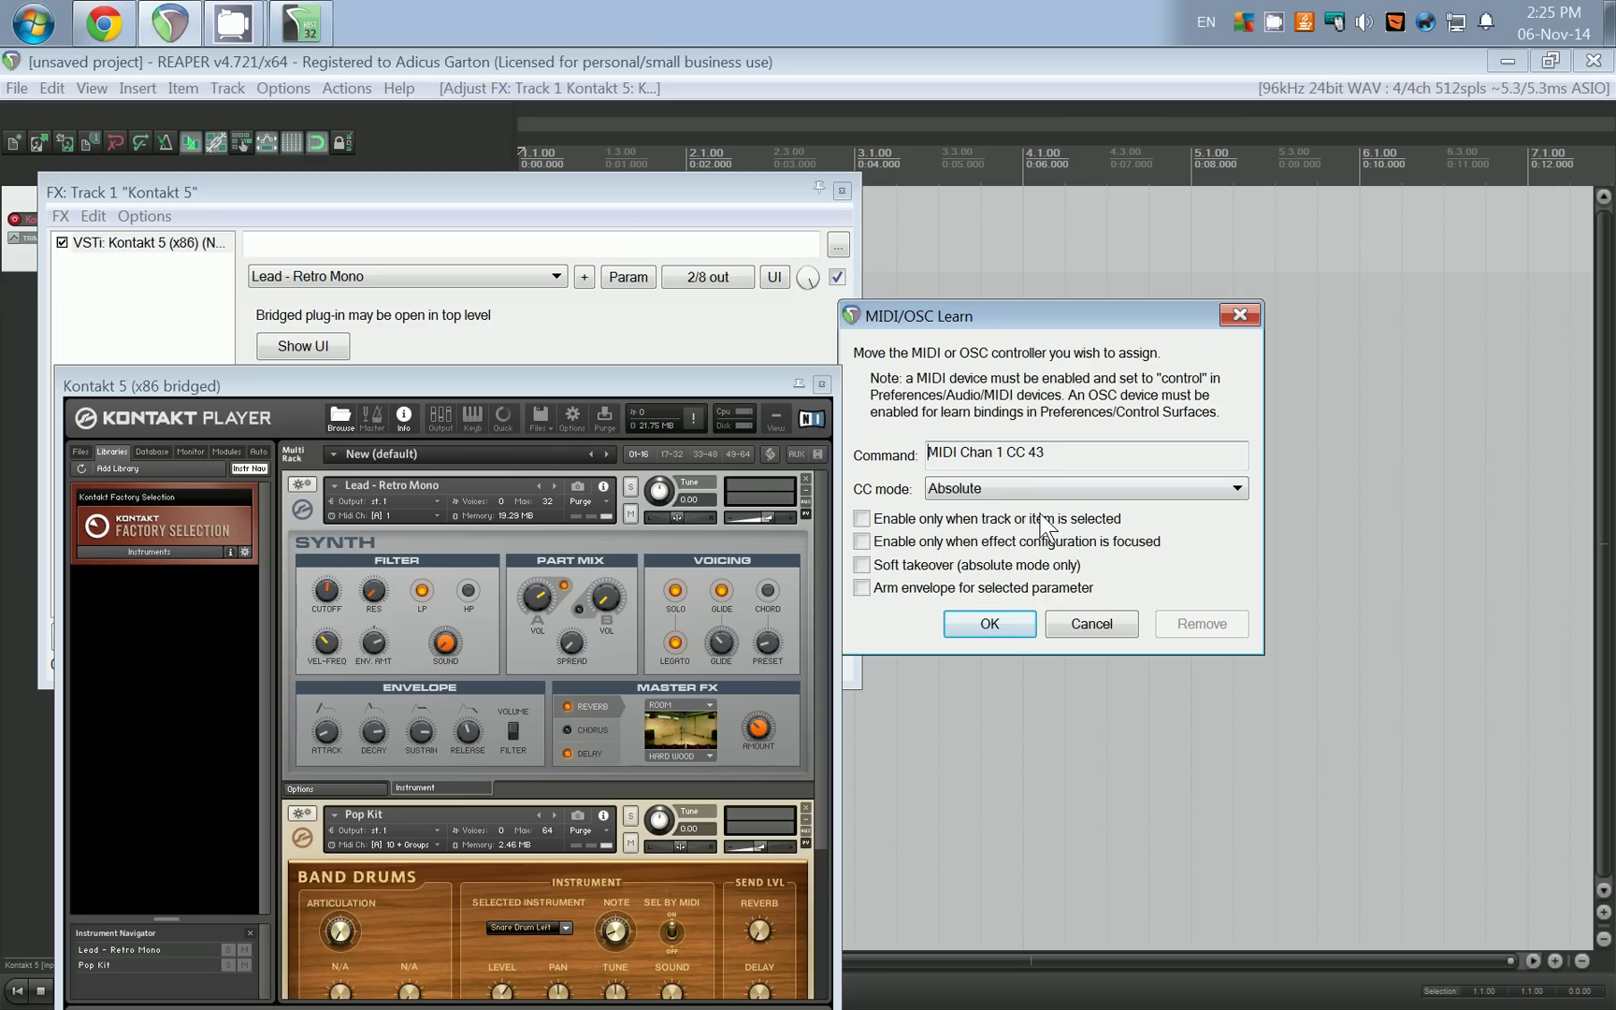
click(1000, 628)
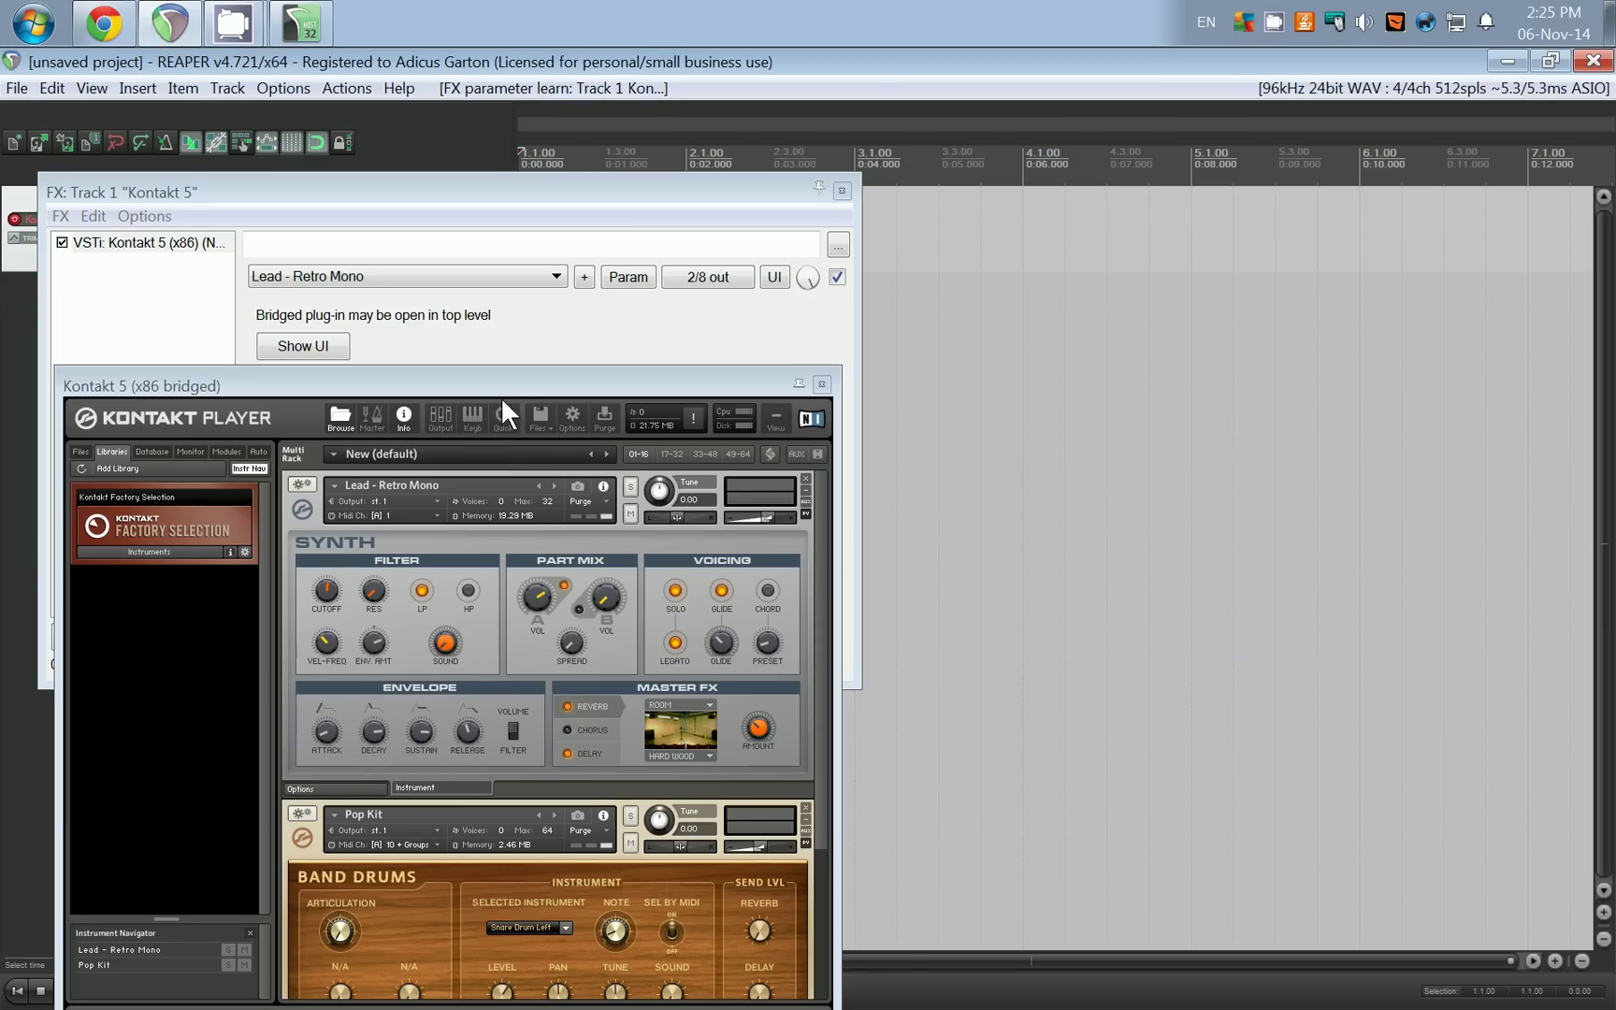
drag(464, 376, 578, 132)
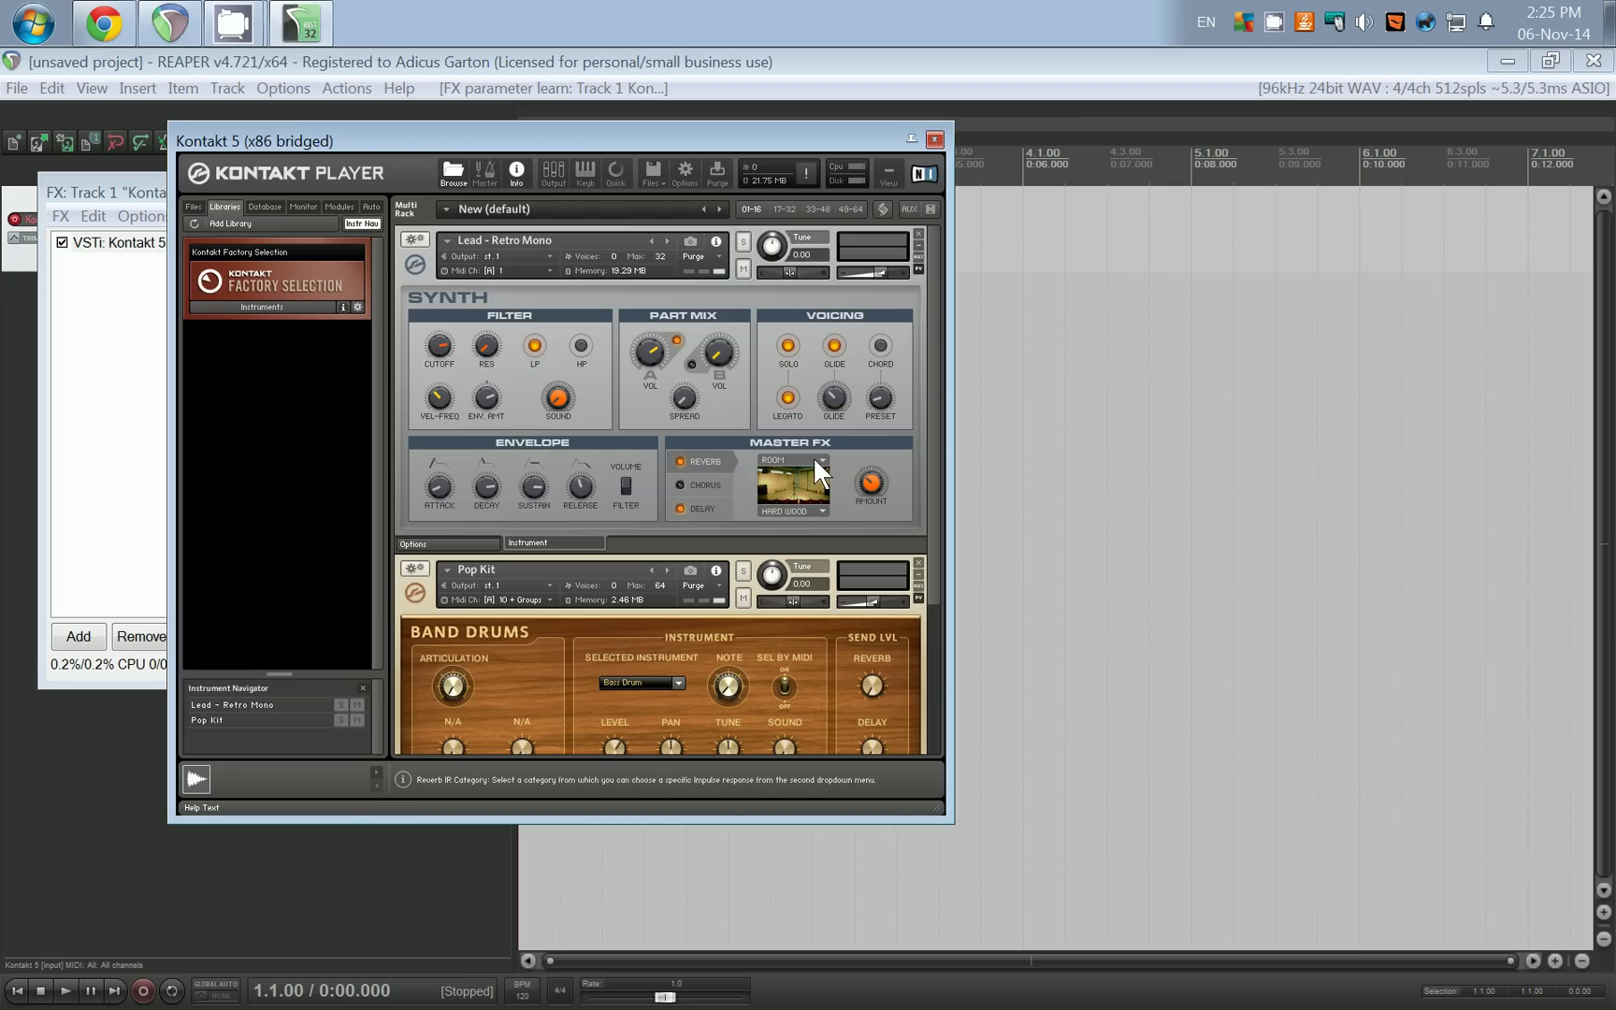
scroll(932, 613, down, 3)
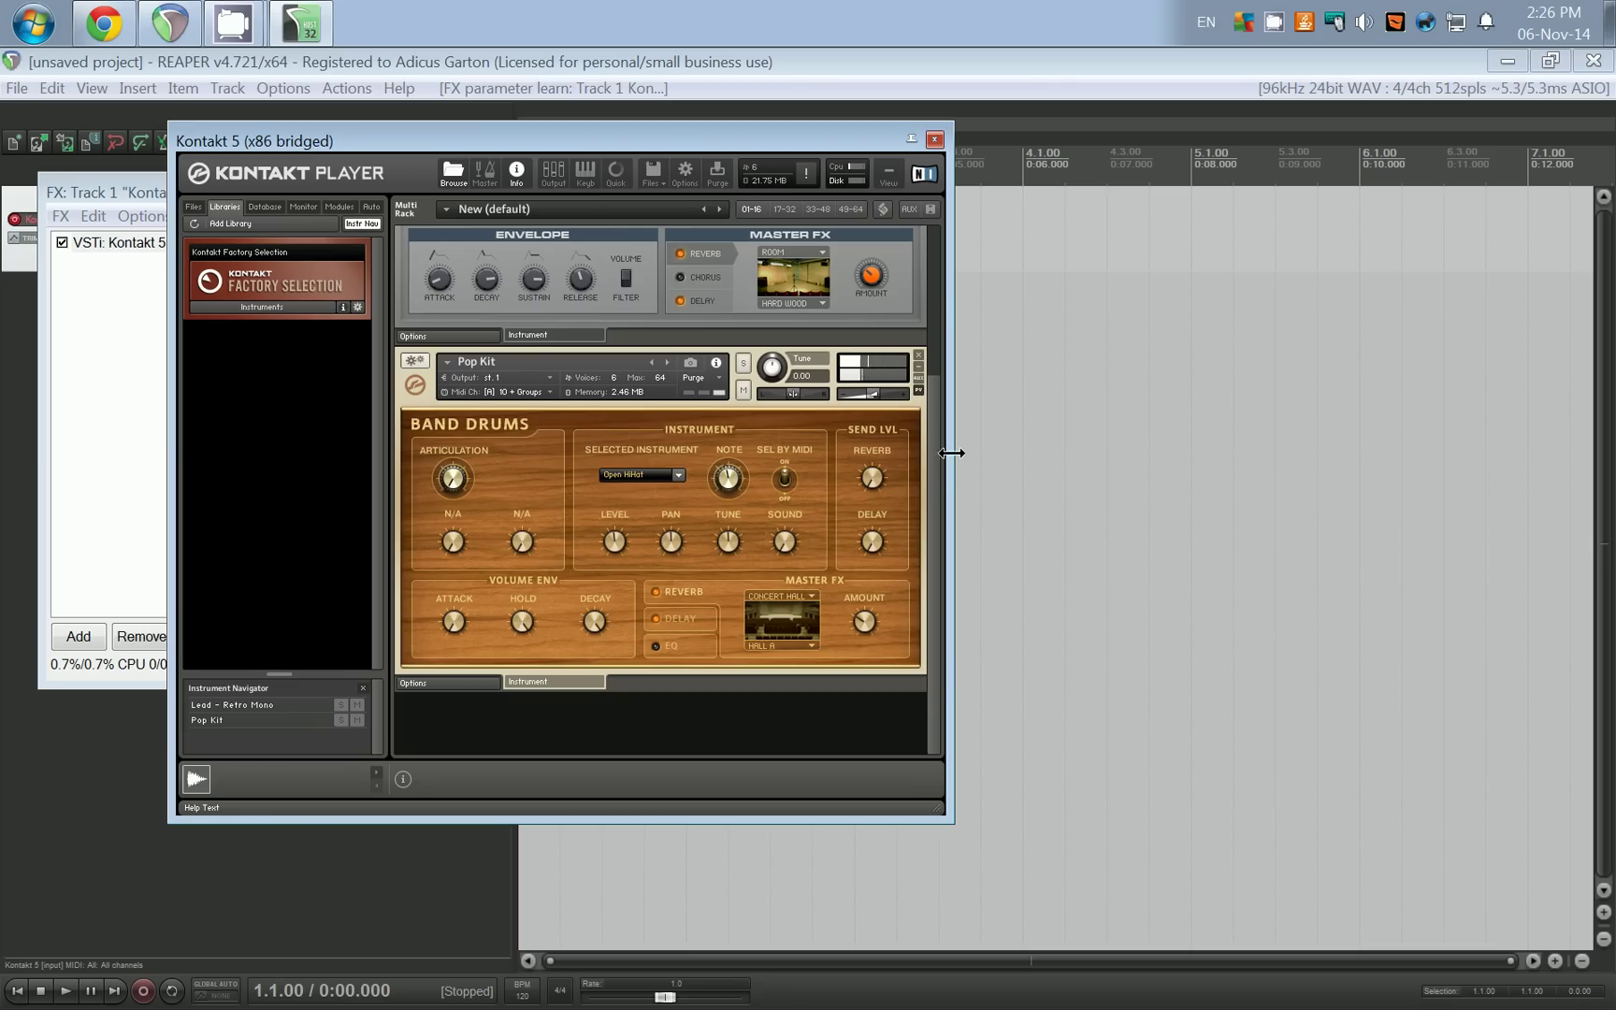
scroll(928, 384, up, 1)
scroll(928, 383, up, 2)
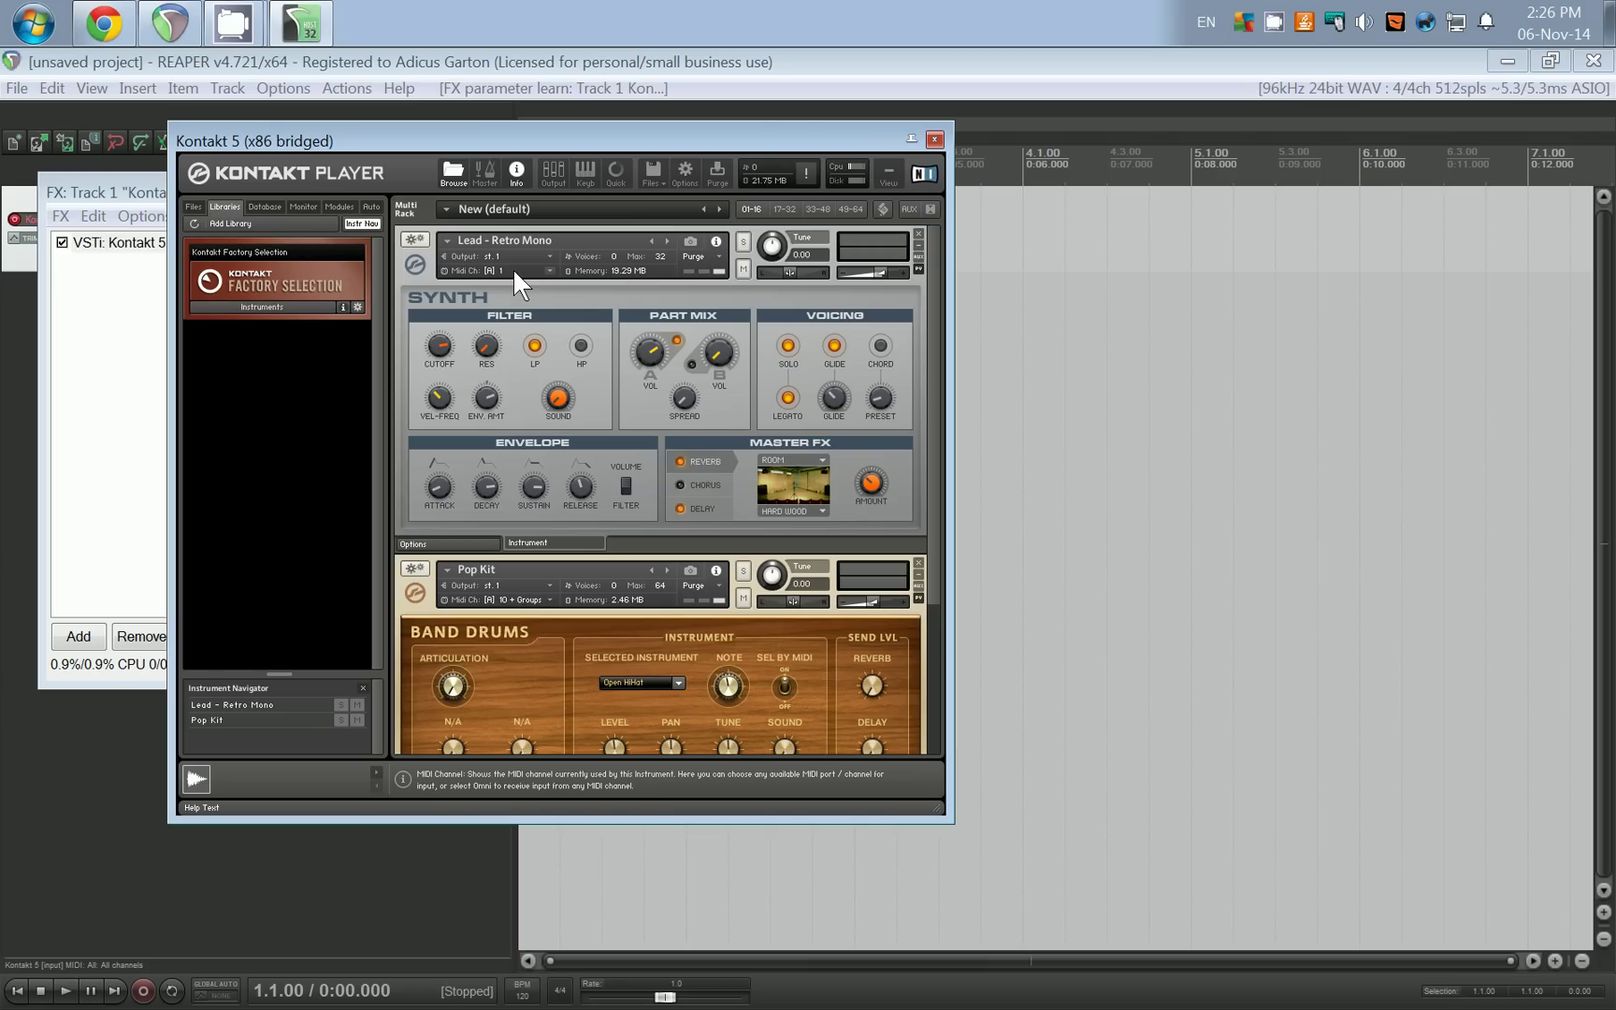
- Close the Kontakt and FX windows and disarm the Kontakt track
click(934, 138)
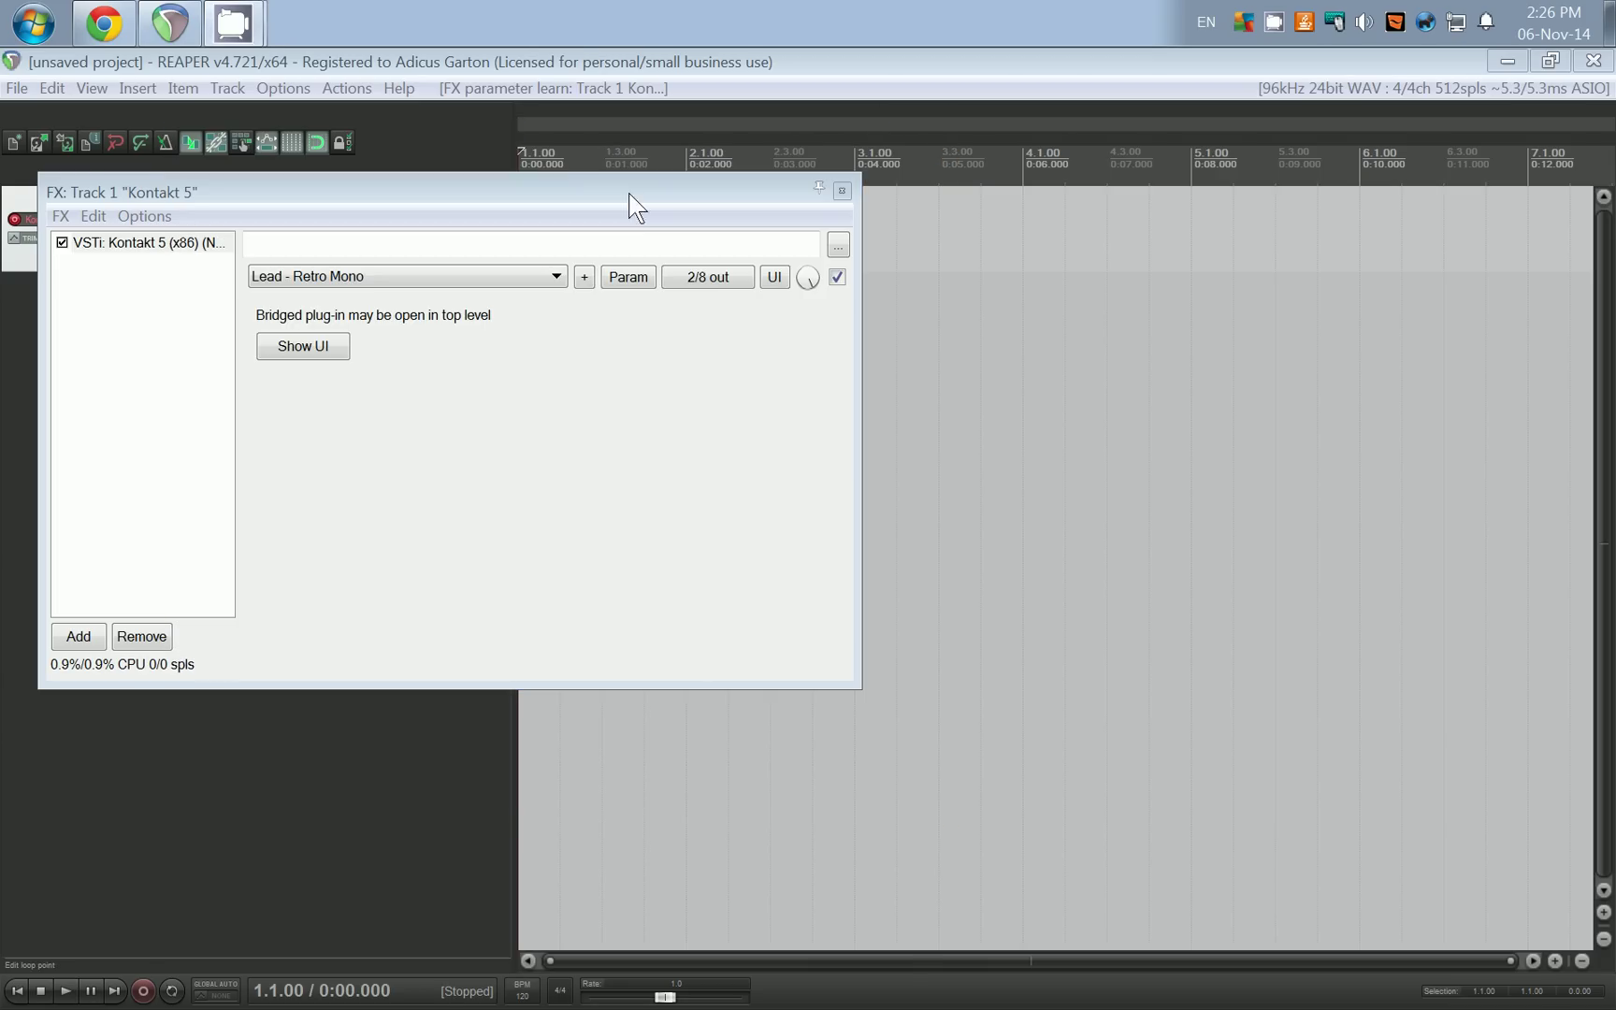
click(841, 191)
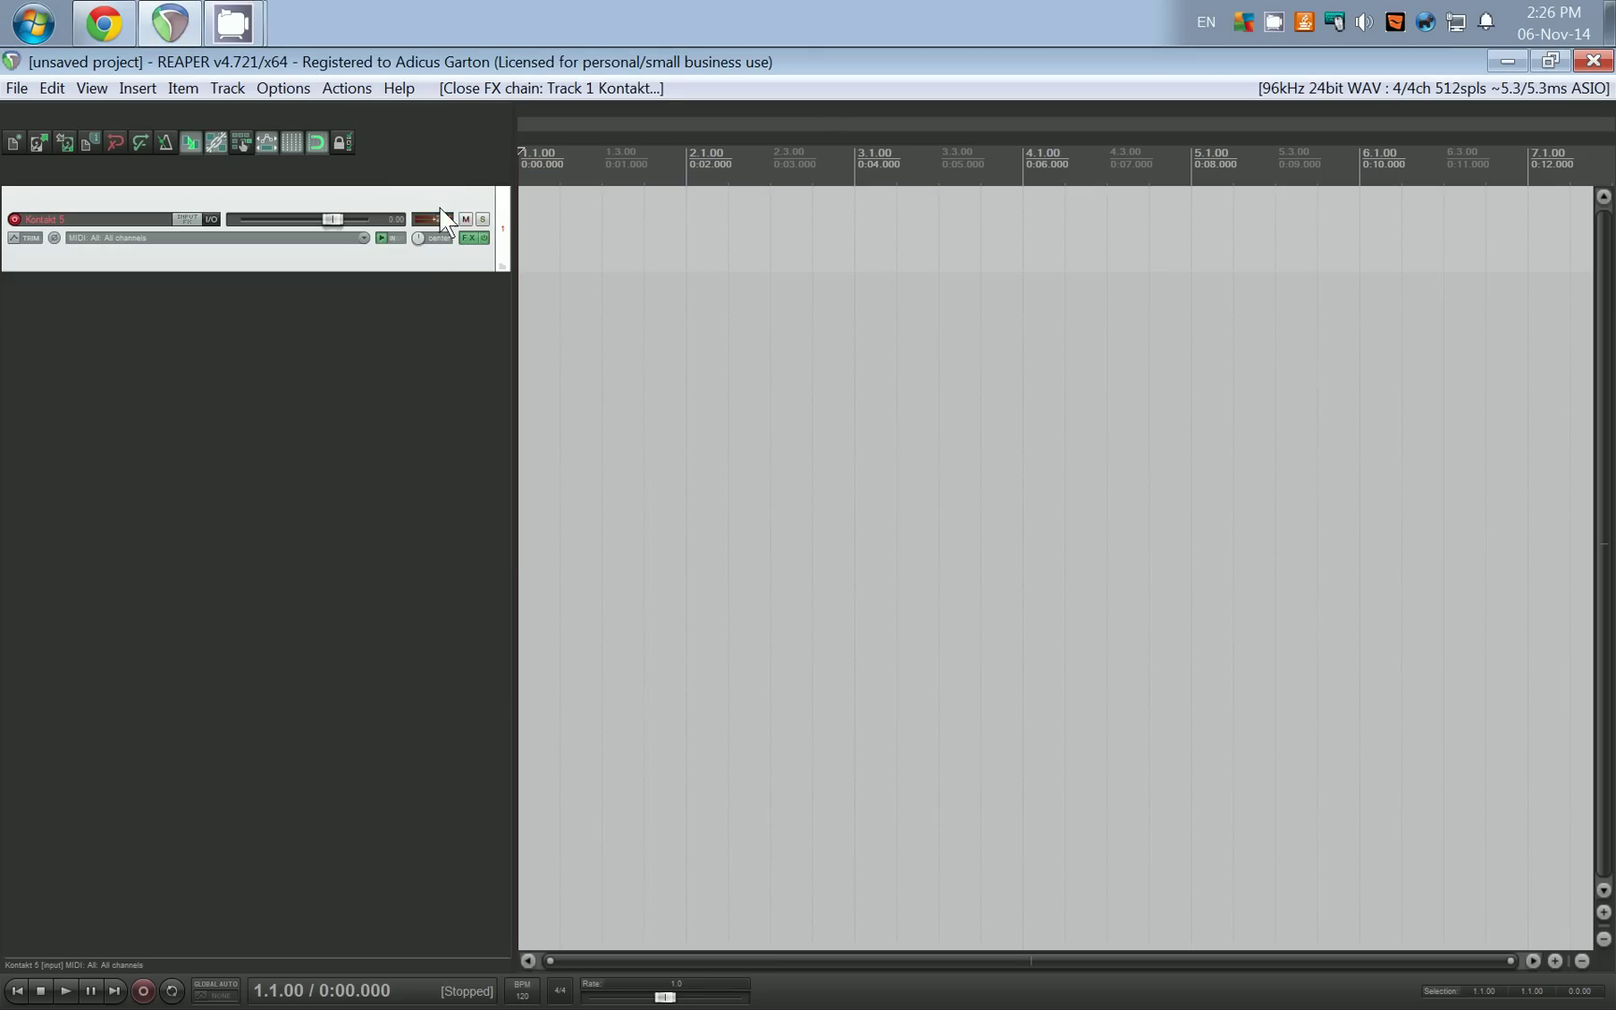
click(13, 219)
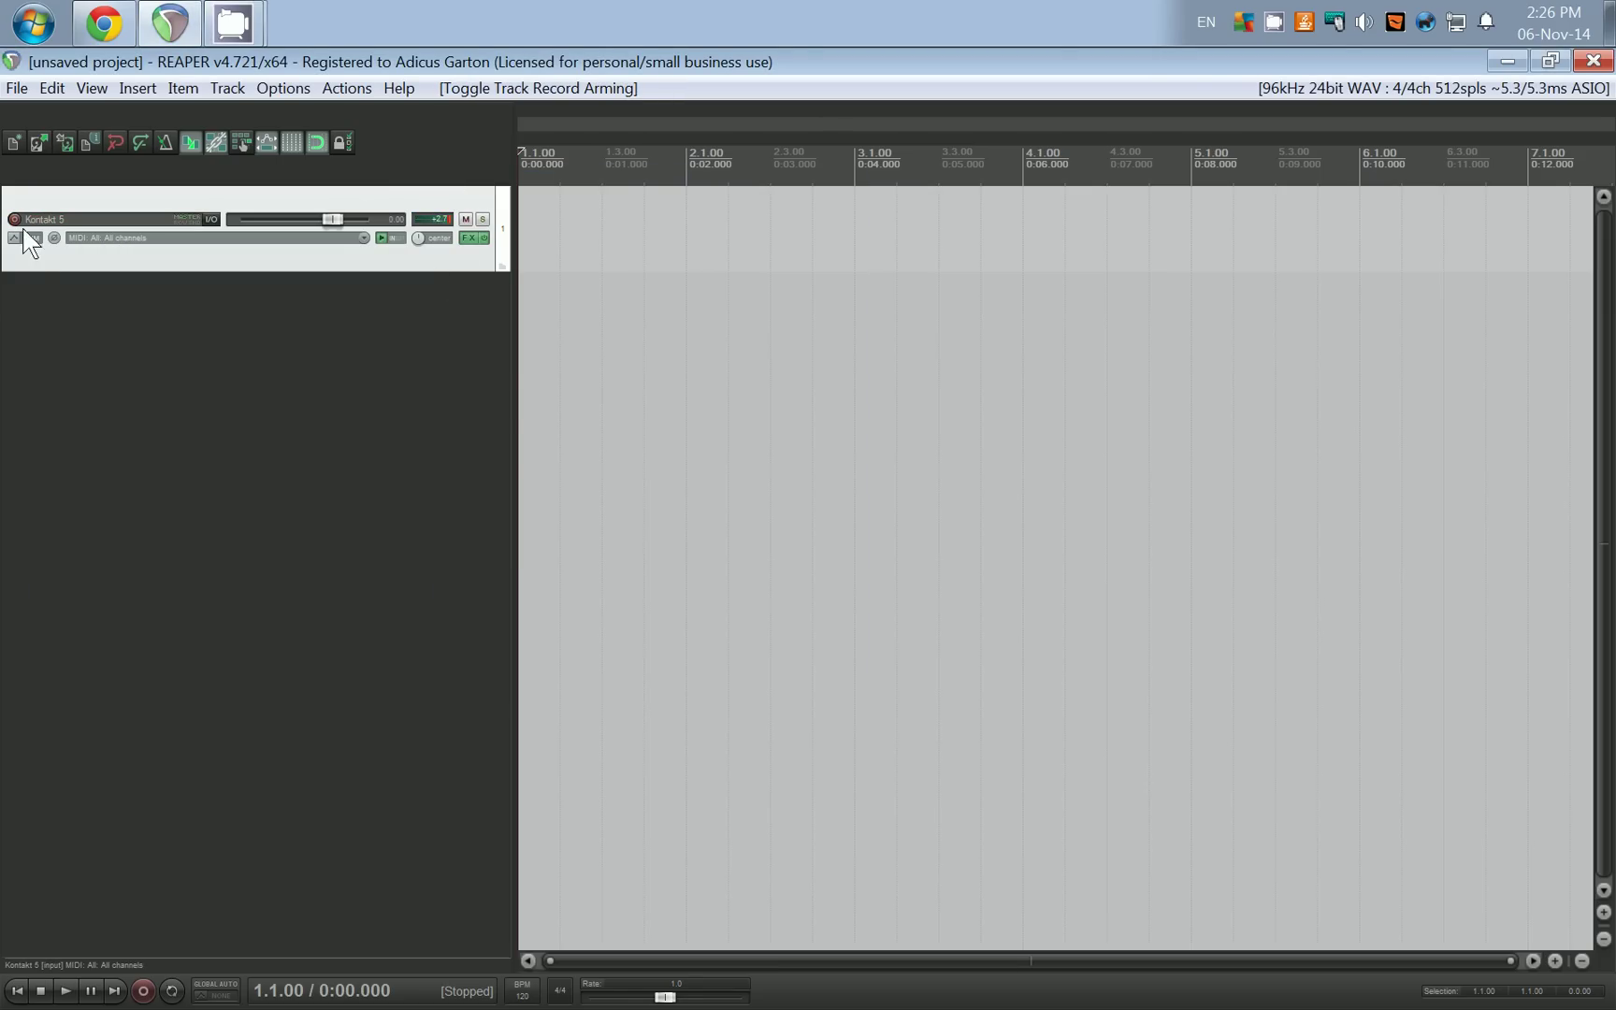
- Insert a new virtual instrument track running ErsDrums, filtered by 'ersdrums'
right_click(131, 368)
click(234, 442)
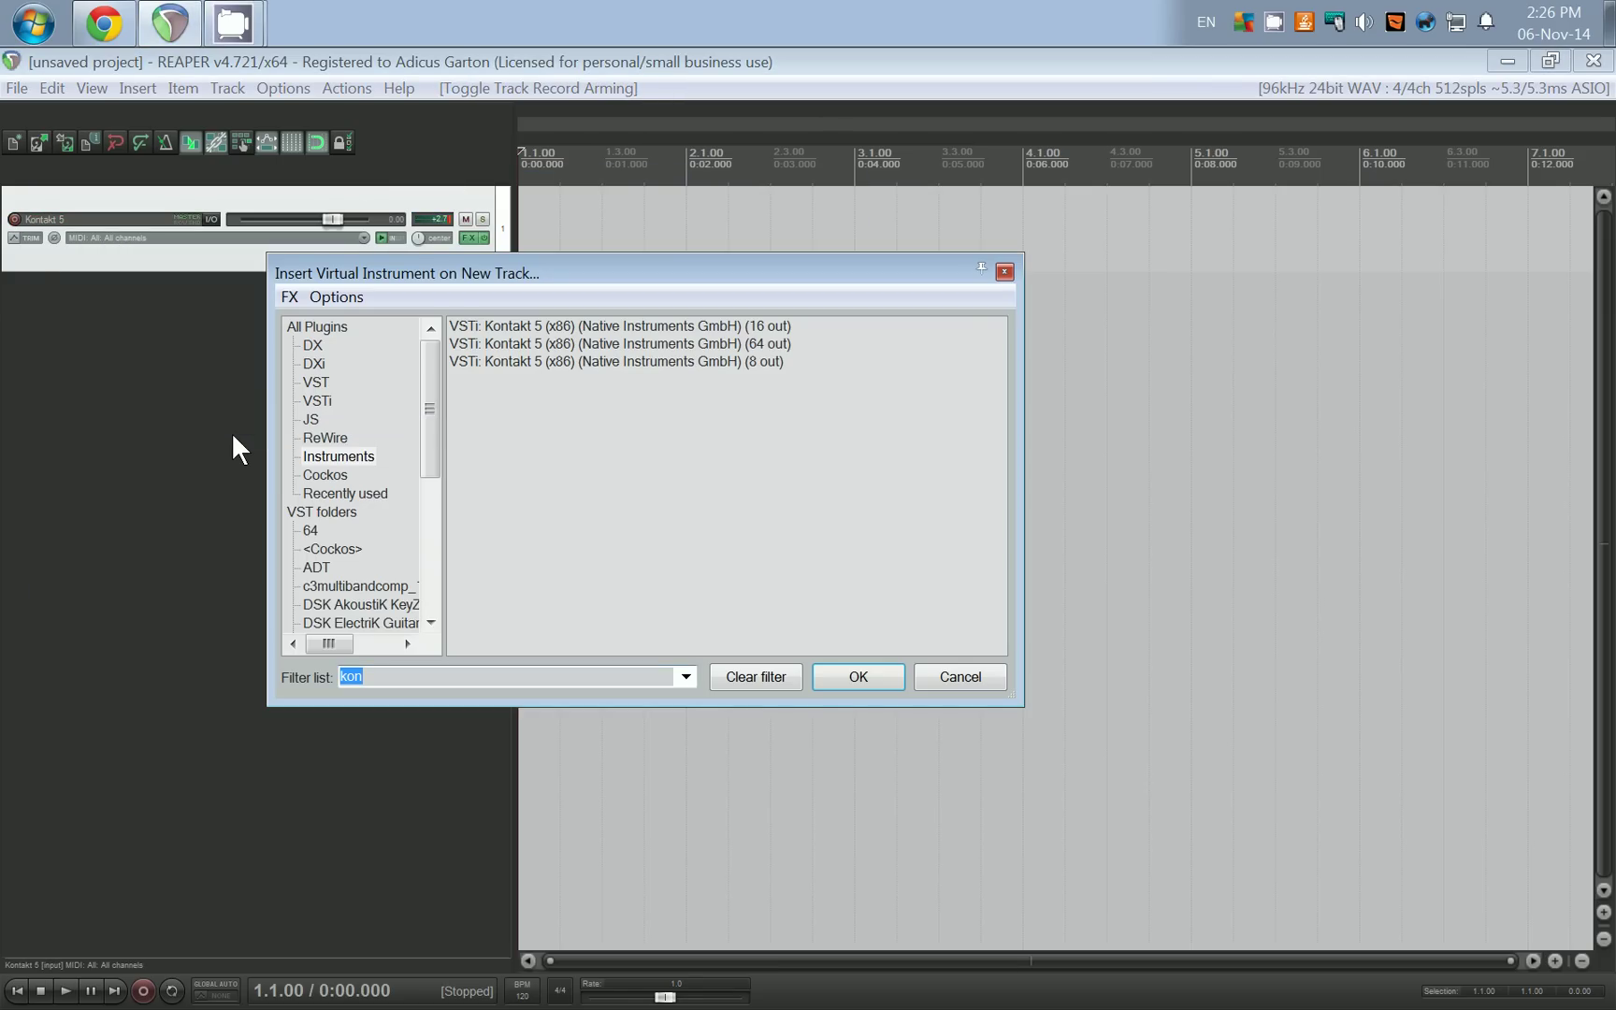
text(ersdrums)
click(473, 328)
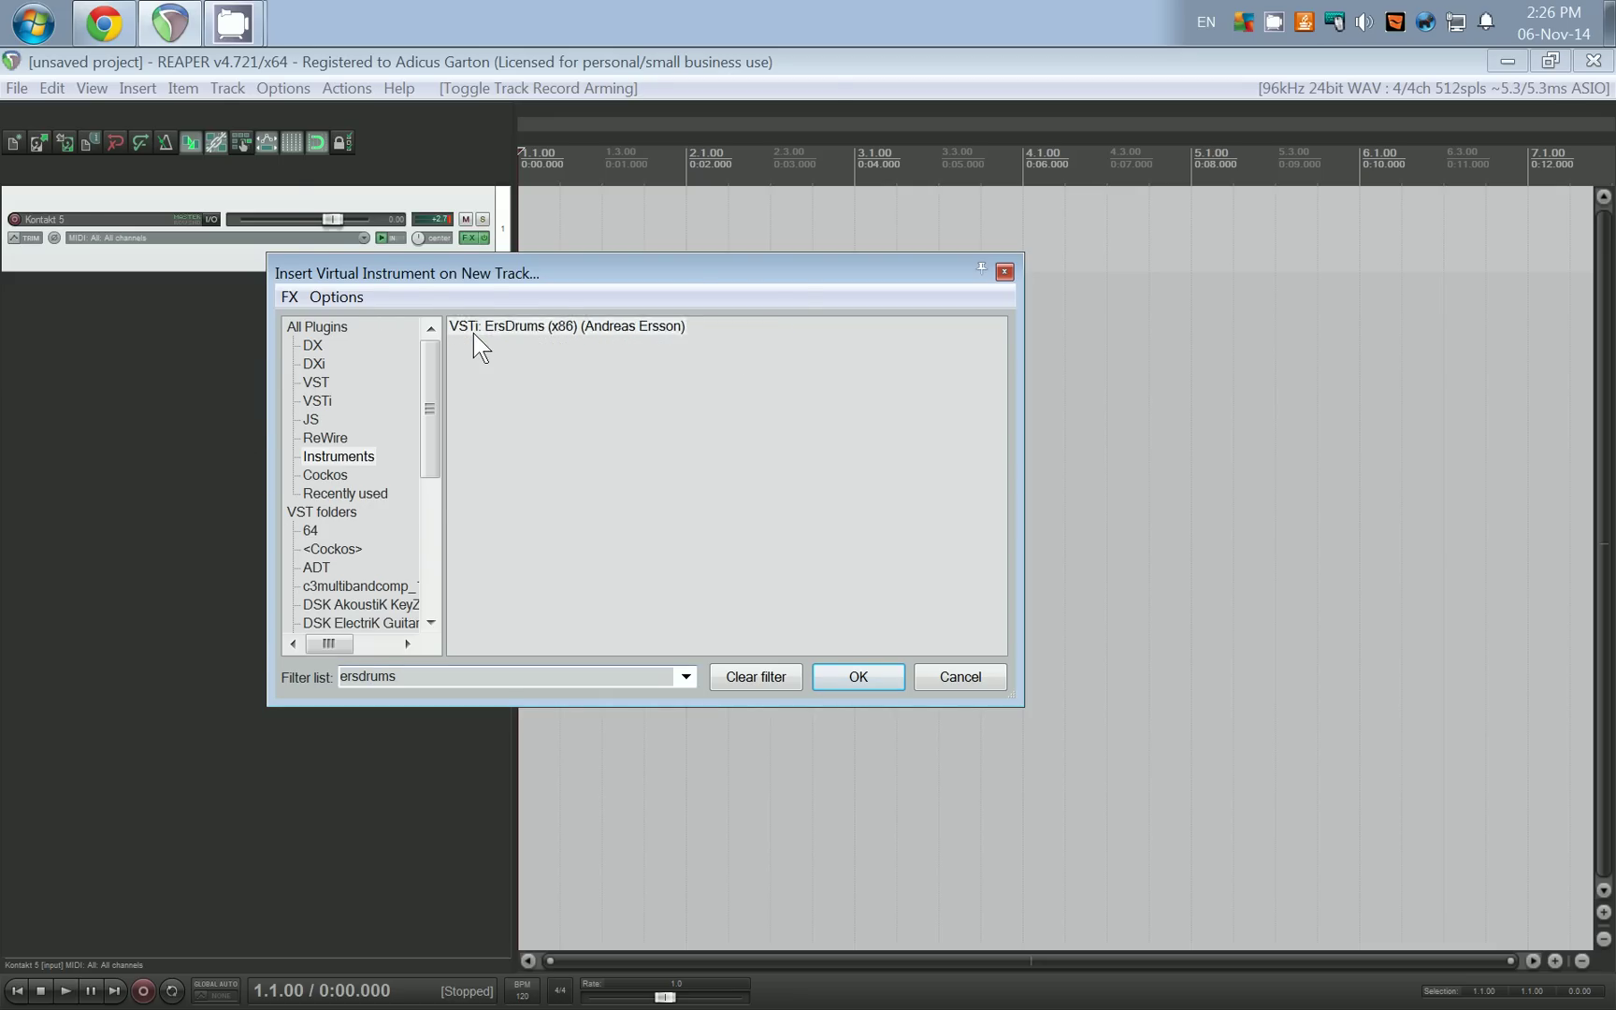
double_click(473, 327)
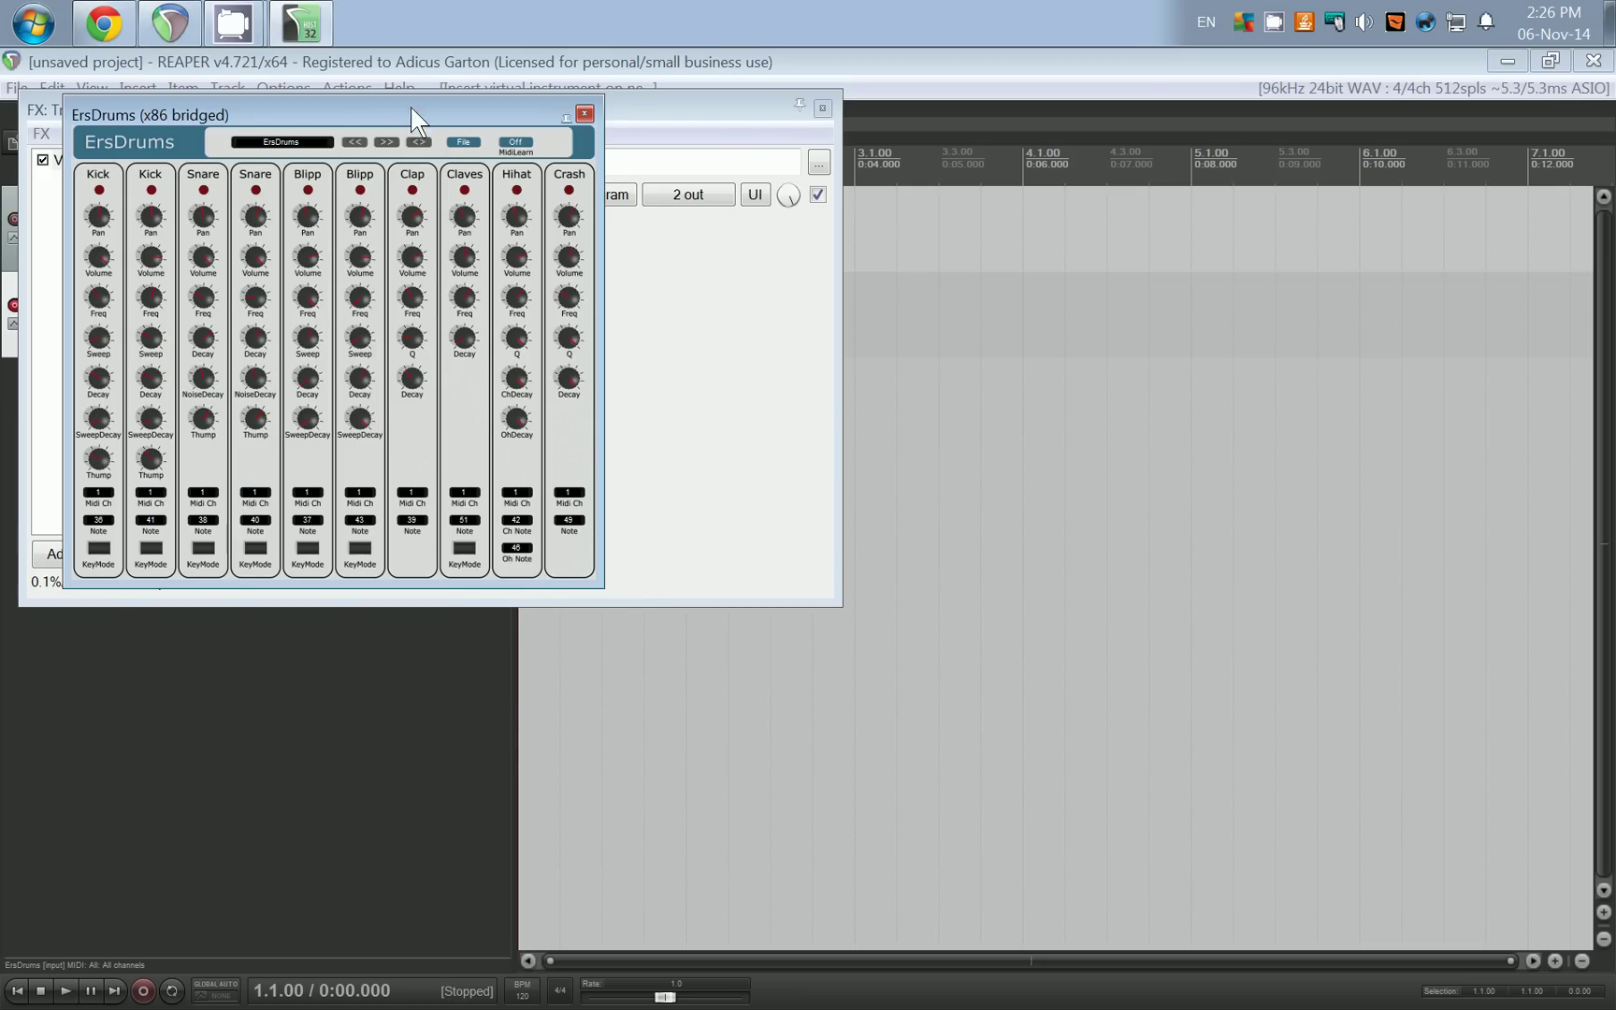
drag(528, 109, 535, 232)
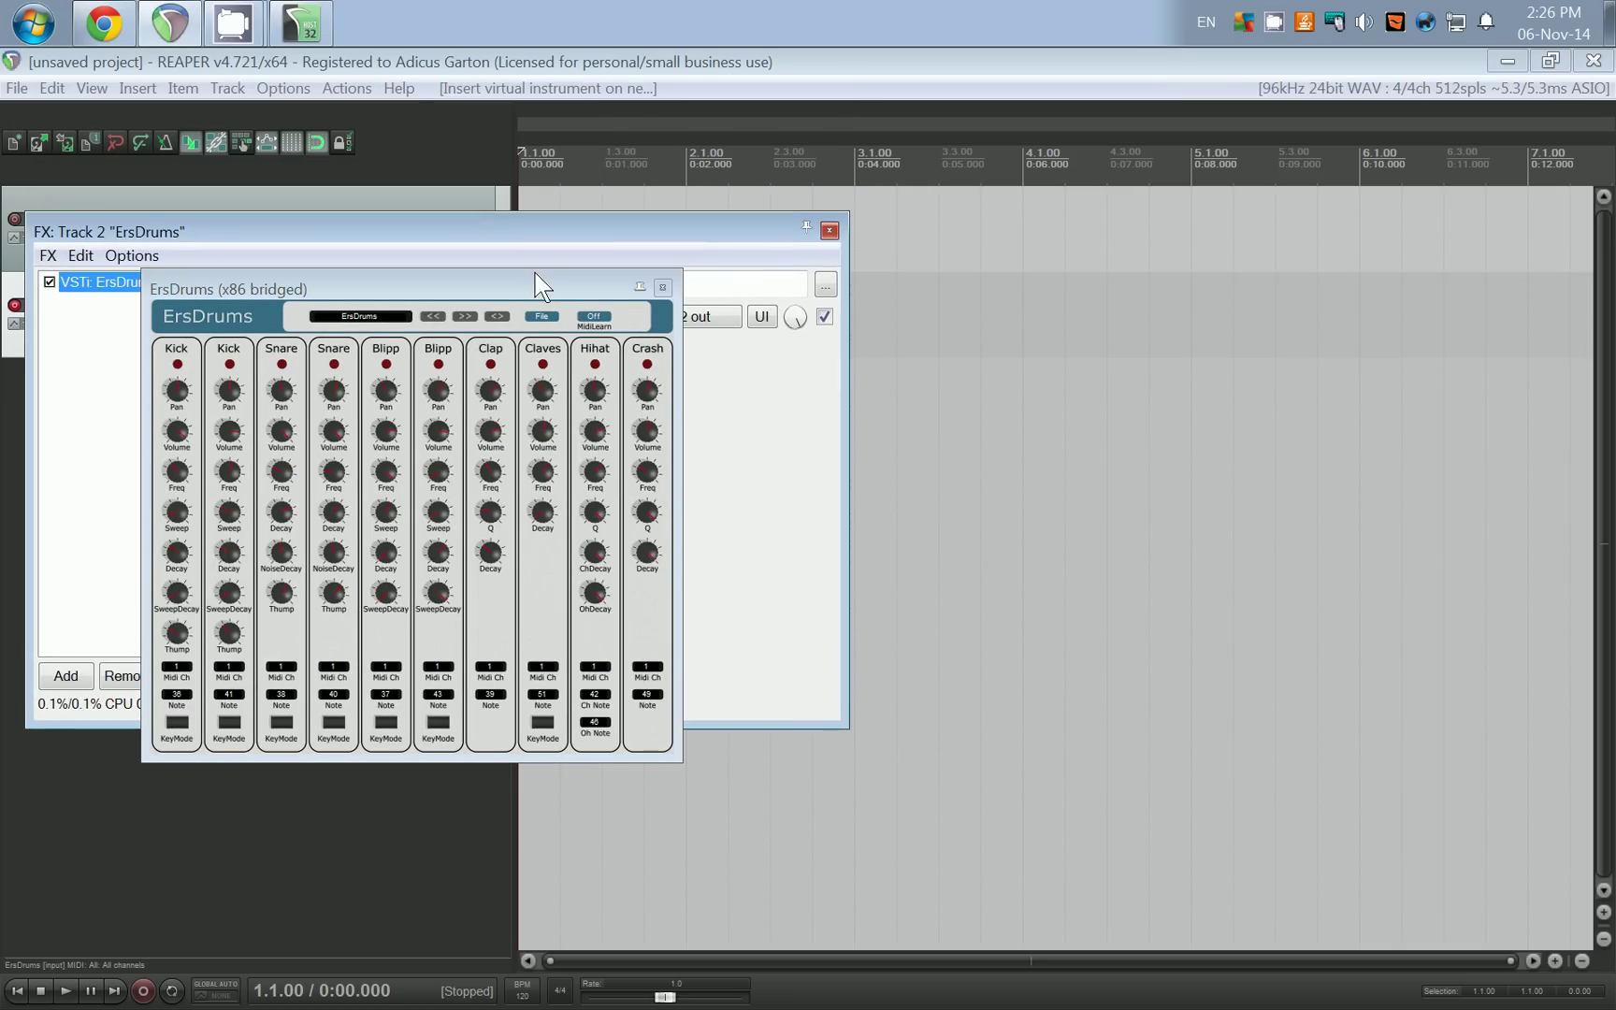
- Set the first Kick voice's MIDI channel in ErsDrums to 10
drag(537, 294, 618, 269)
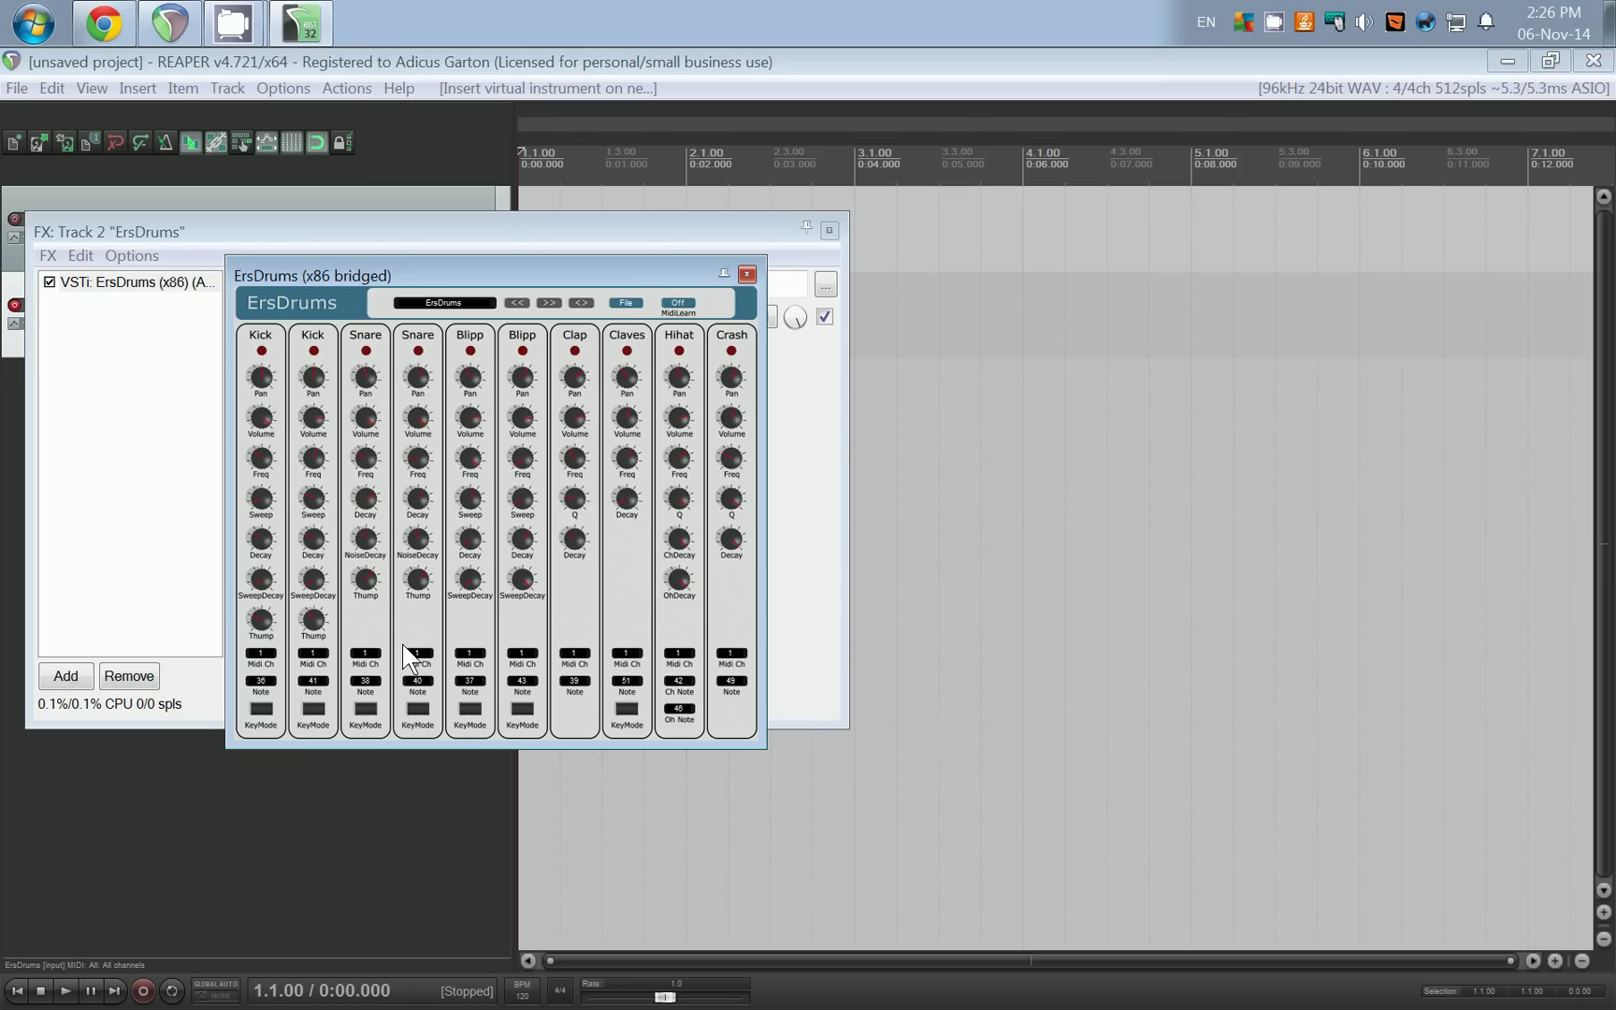
click(273, 652)
text(10)
key(Return)
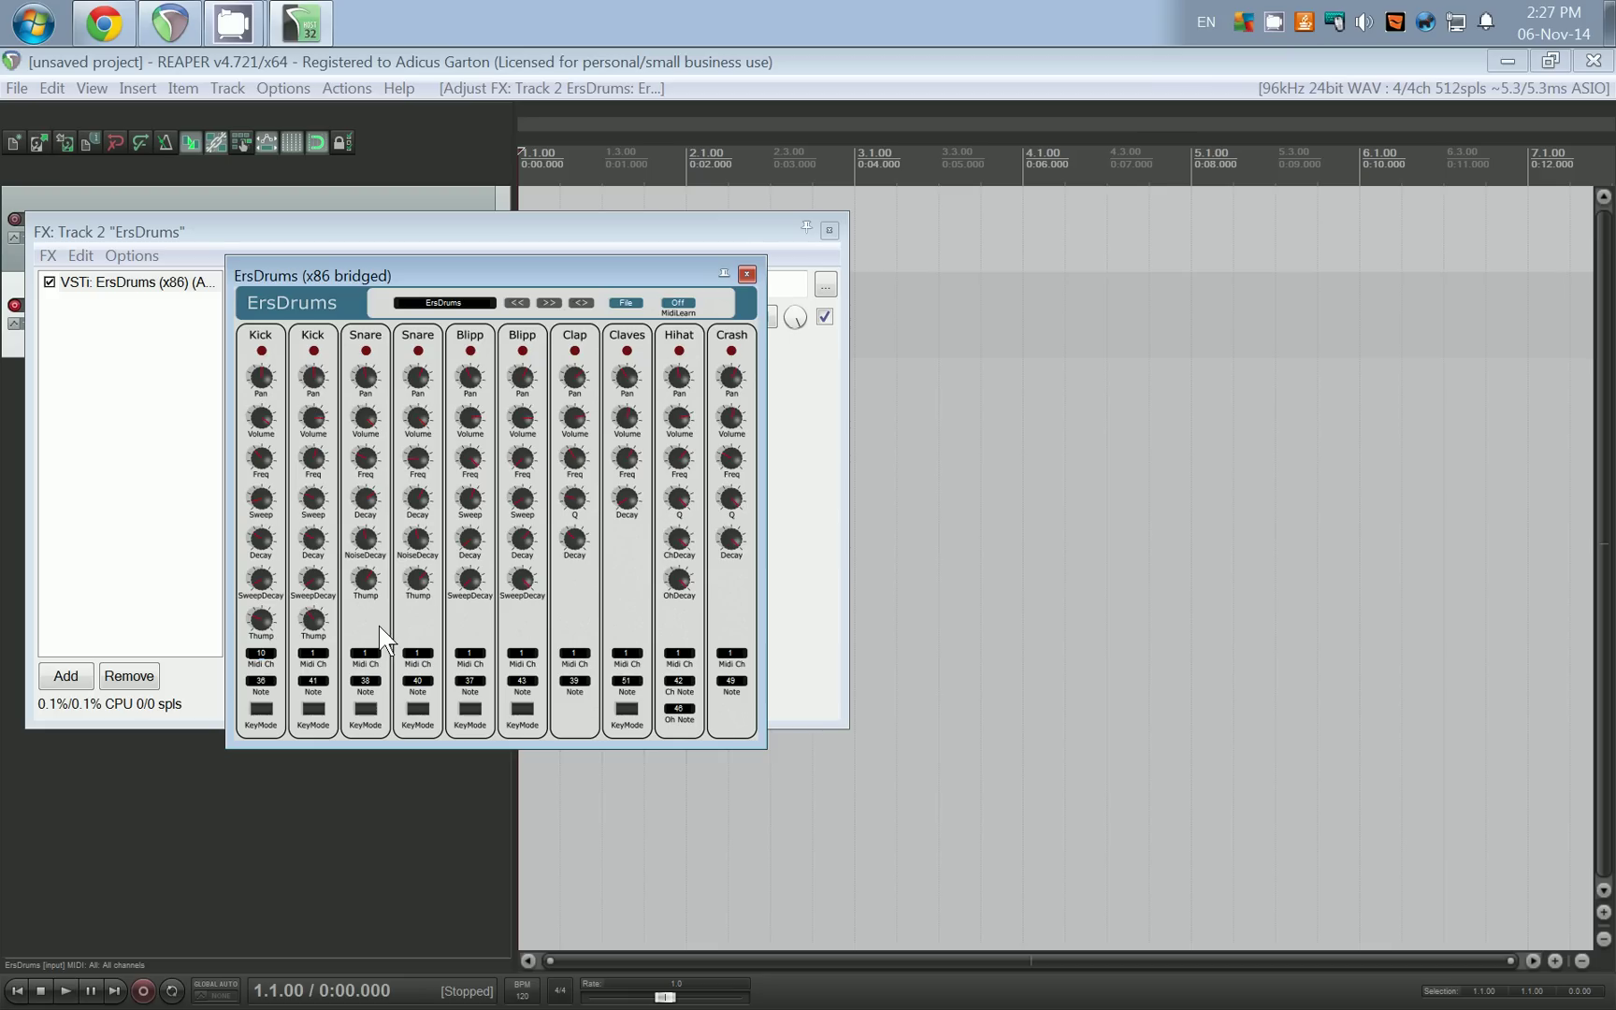
drag(466, 270, 457, 262)
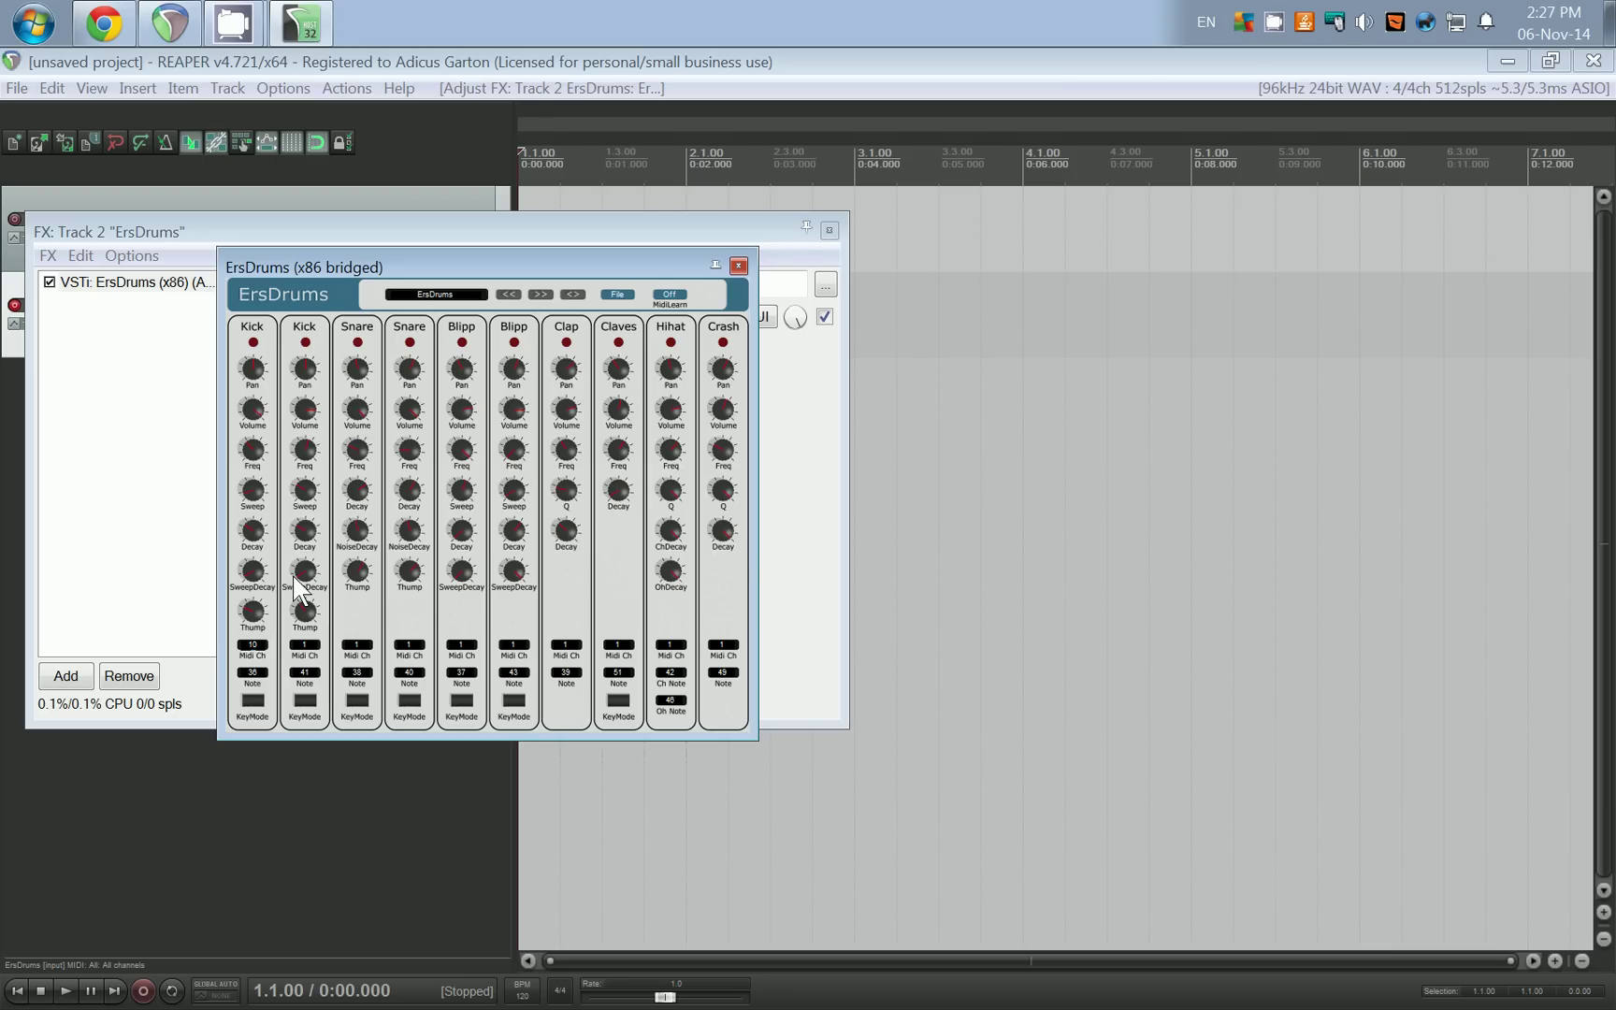
- Set MIDI channel 10 on the second Kick, both Snares, both Blipps, Clap, Claves, Hihat and Crash
click(309, 646)
text(10)
click(368, 645)
text(10)
click(408, 646)
text(10)
click(462, 644)
text(10)
click(513, 646)
text(10)
click(566, 645)
text(10)
click(619, 644)
text(10)
click(677, 644)
text(10)
click(726, 644)
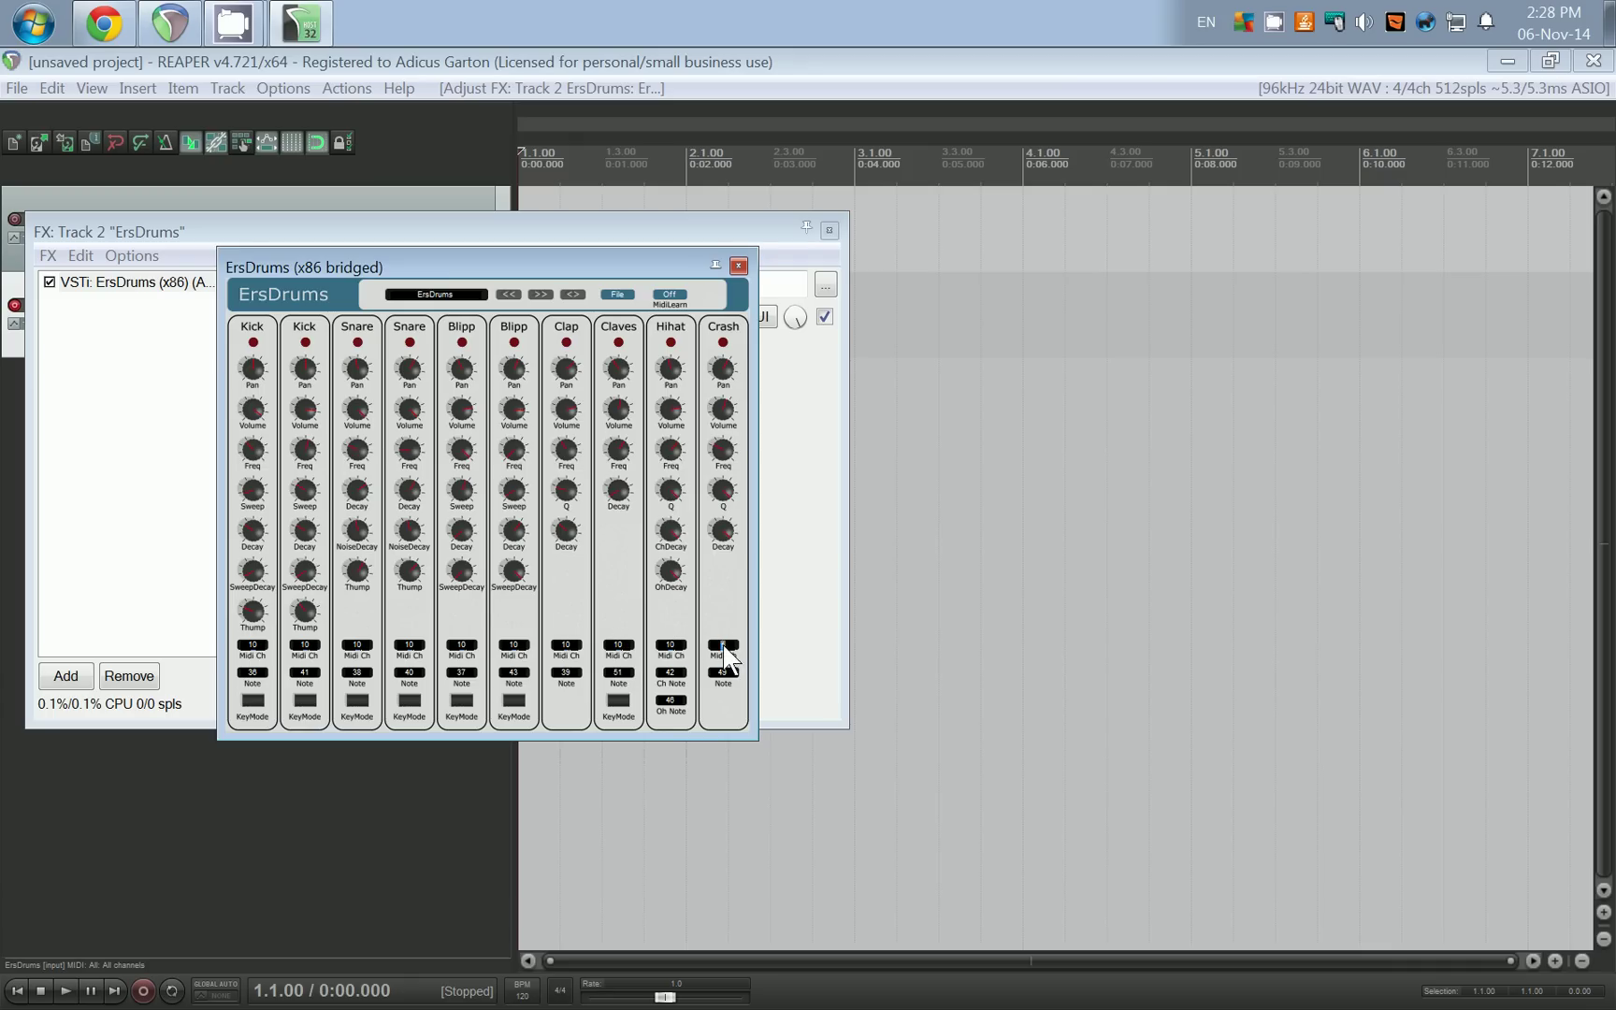
text(10)
- Close the ErsDrums windows, then record a short MIDI drum beat from the project start
click(739, 267)
click(830, 230)
click(579, 272)
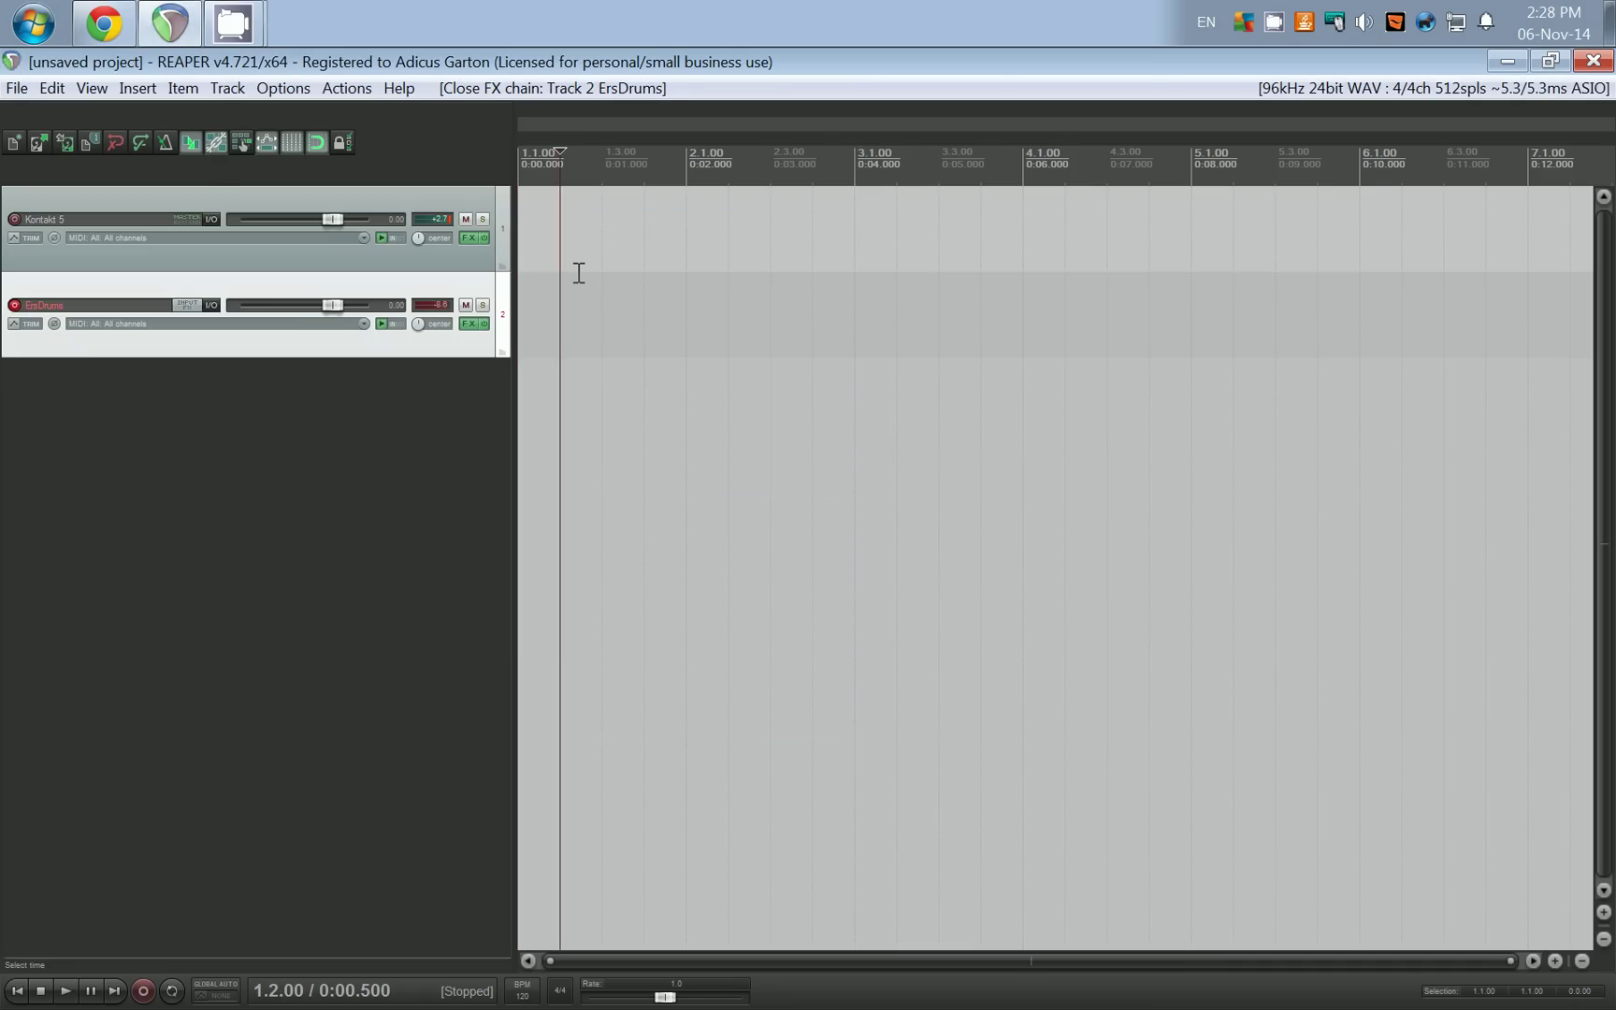
key(Home)
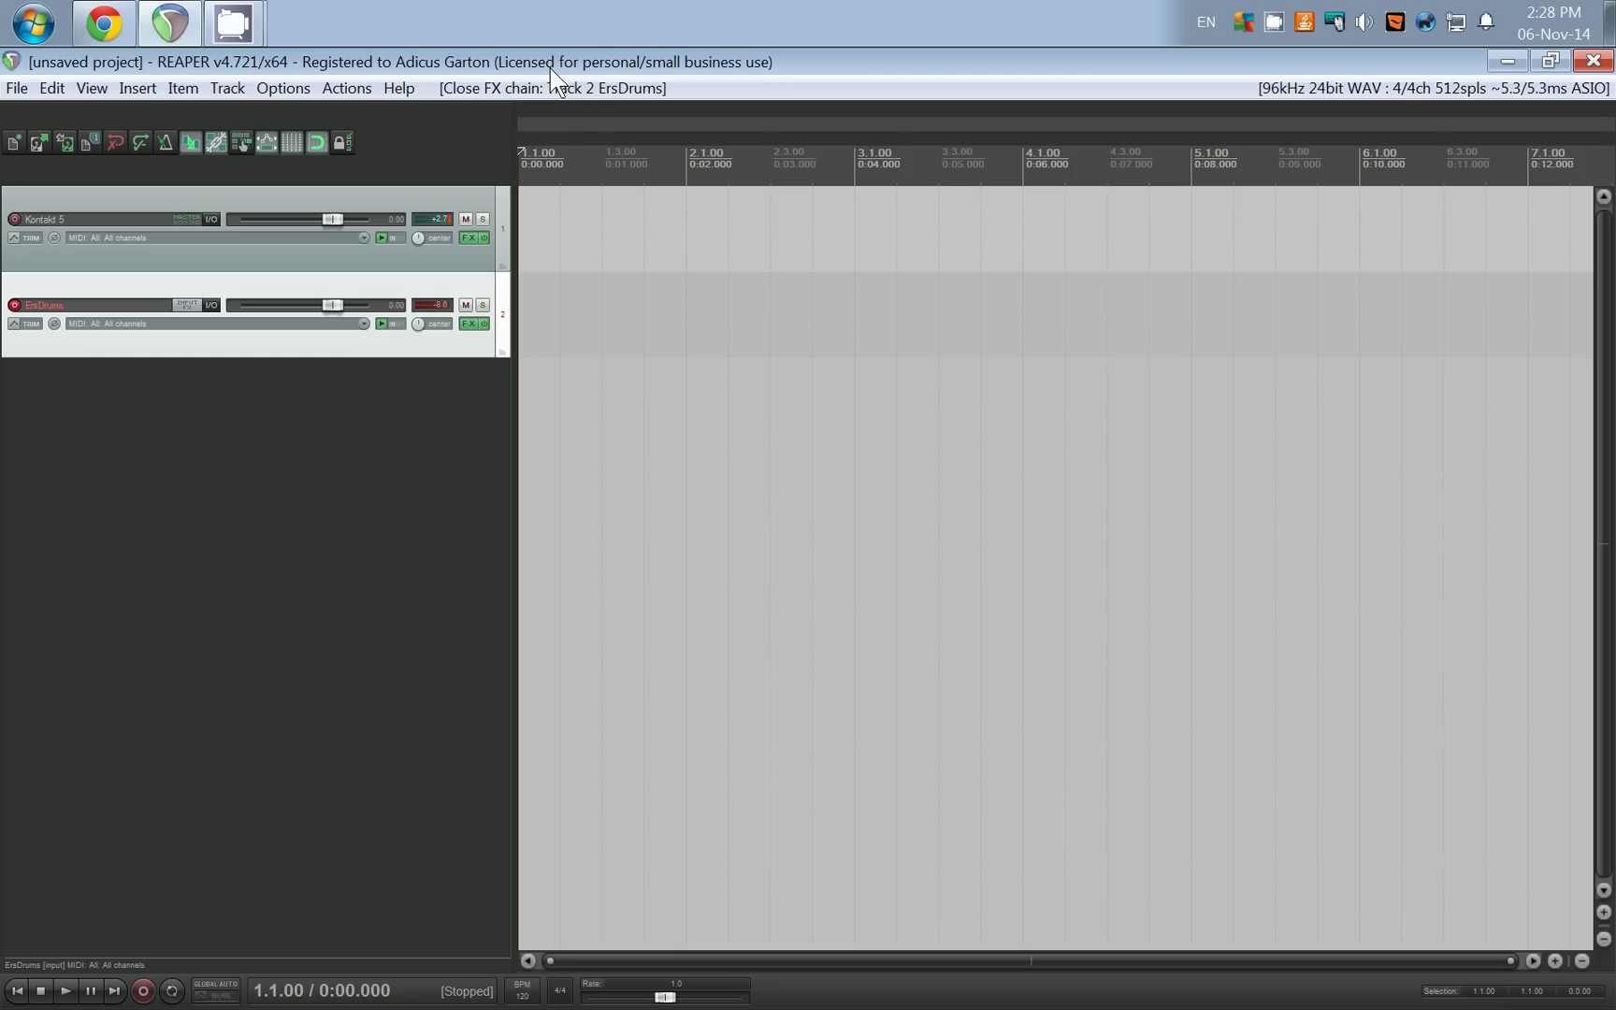
click(142, 991)
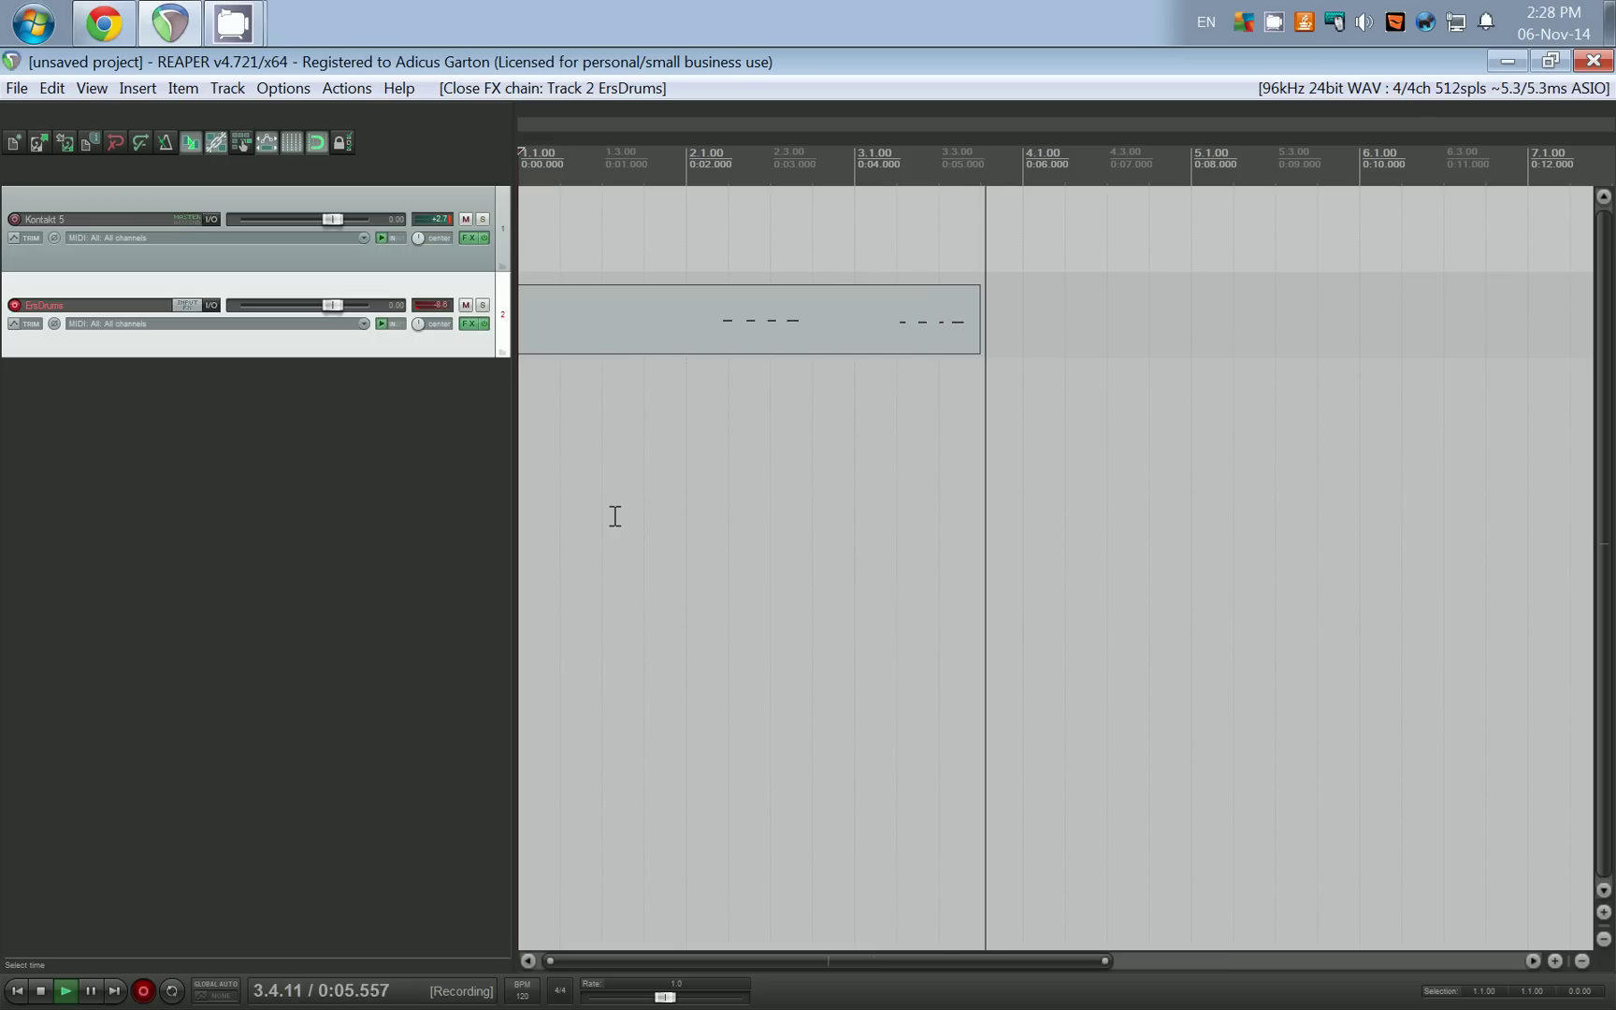
key(space)
- Open the recorded take as a piano roll with named notes, zoomed to fit the notes
double_click(740, 308)
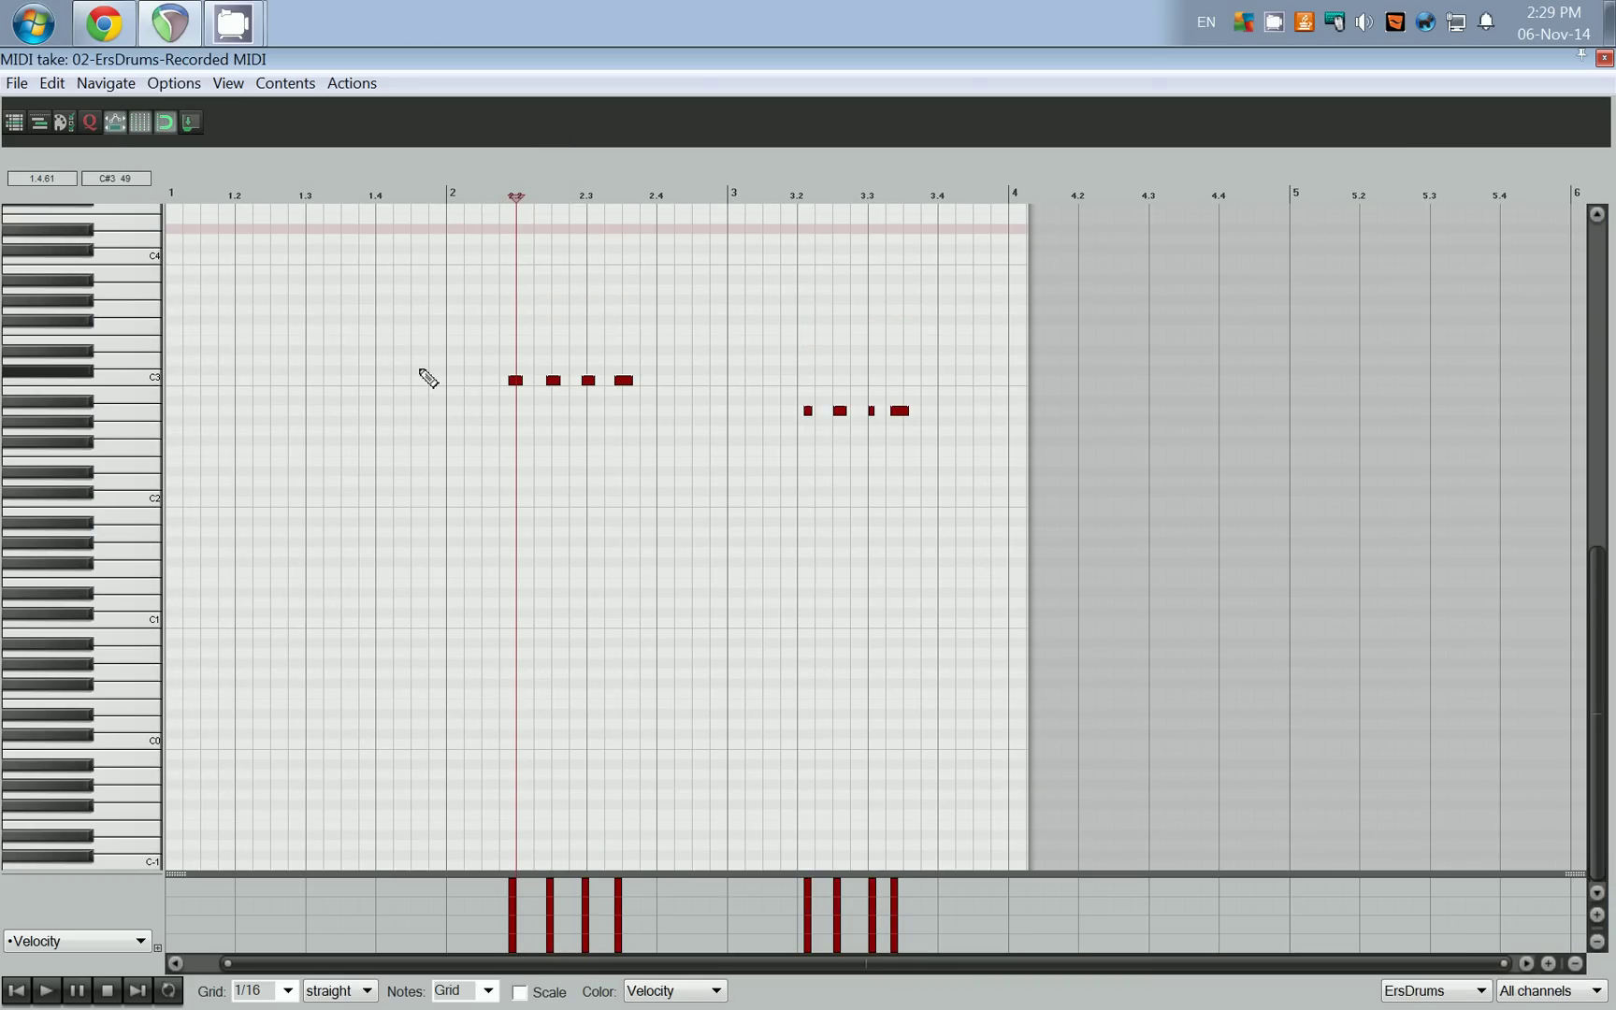
key(alt+3)
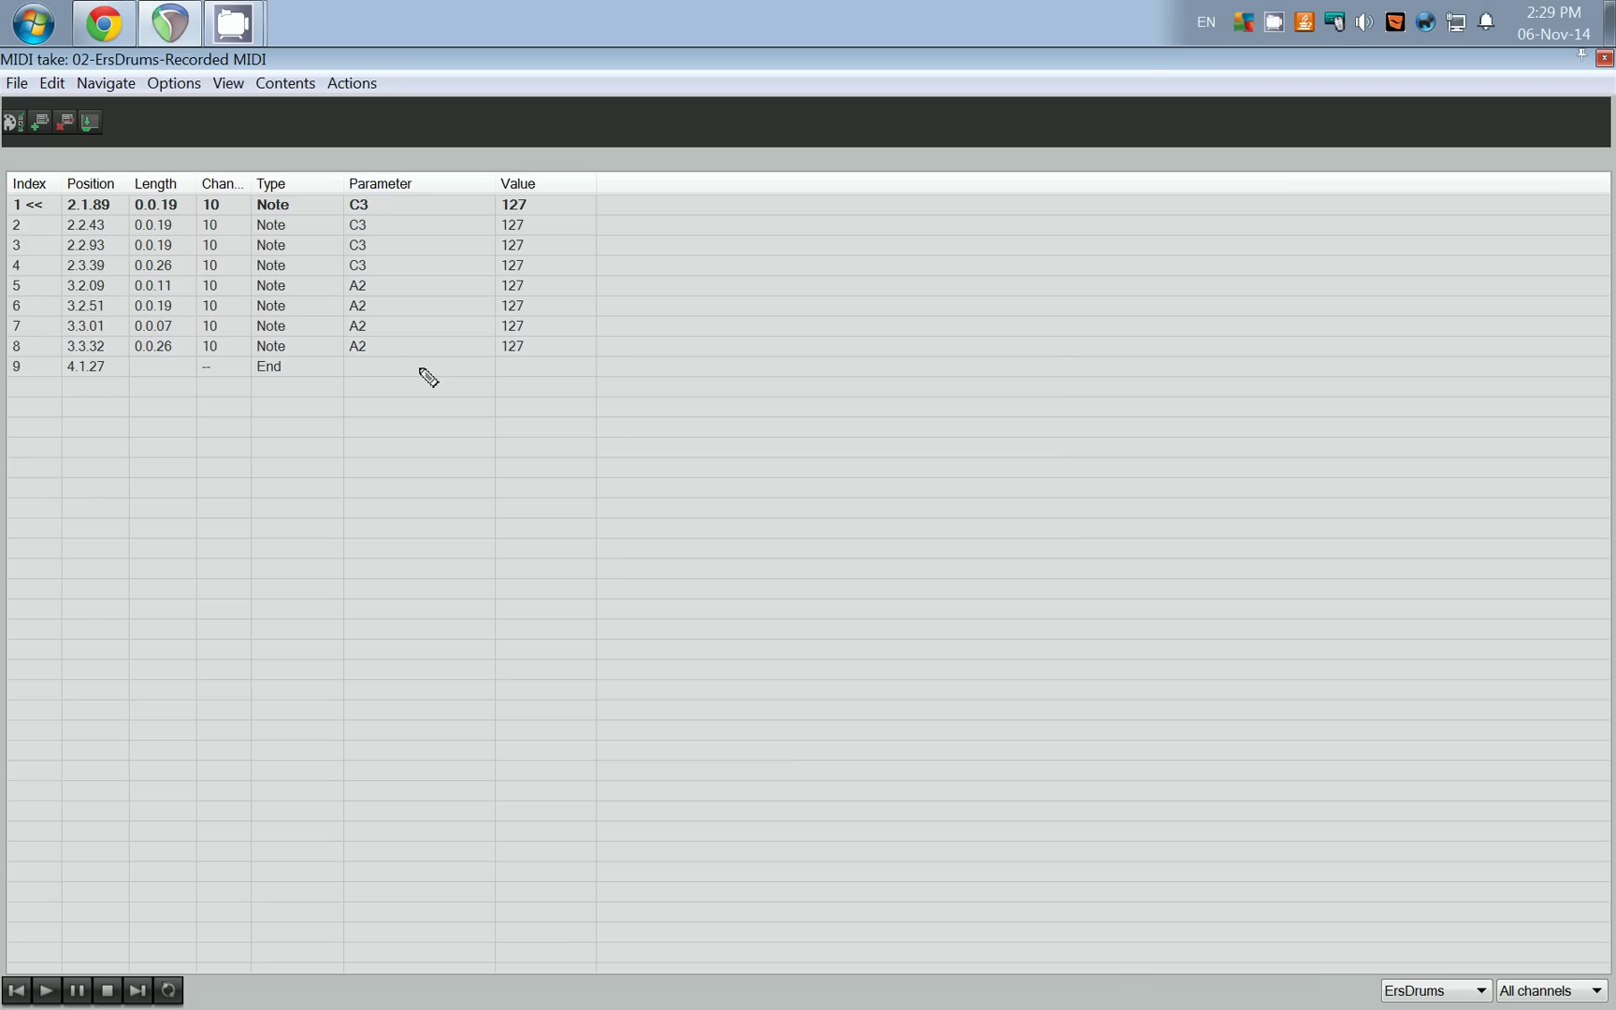
key(alt+1)
key(alt+2)
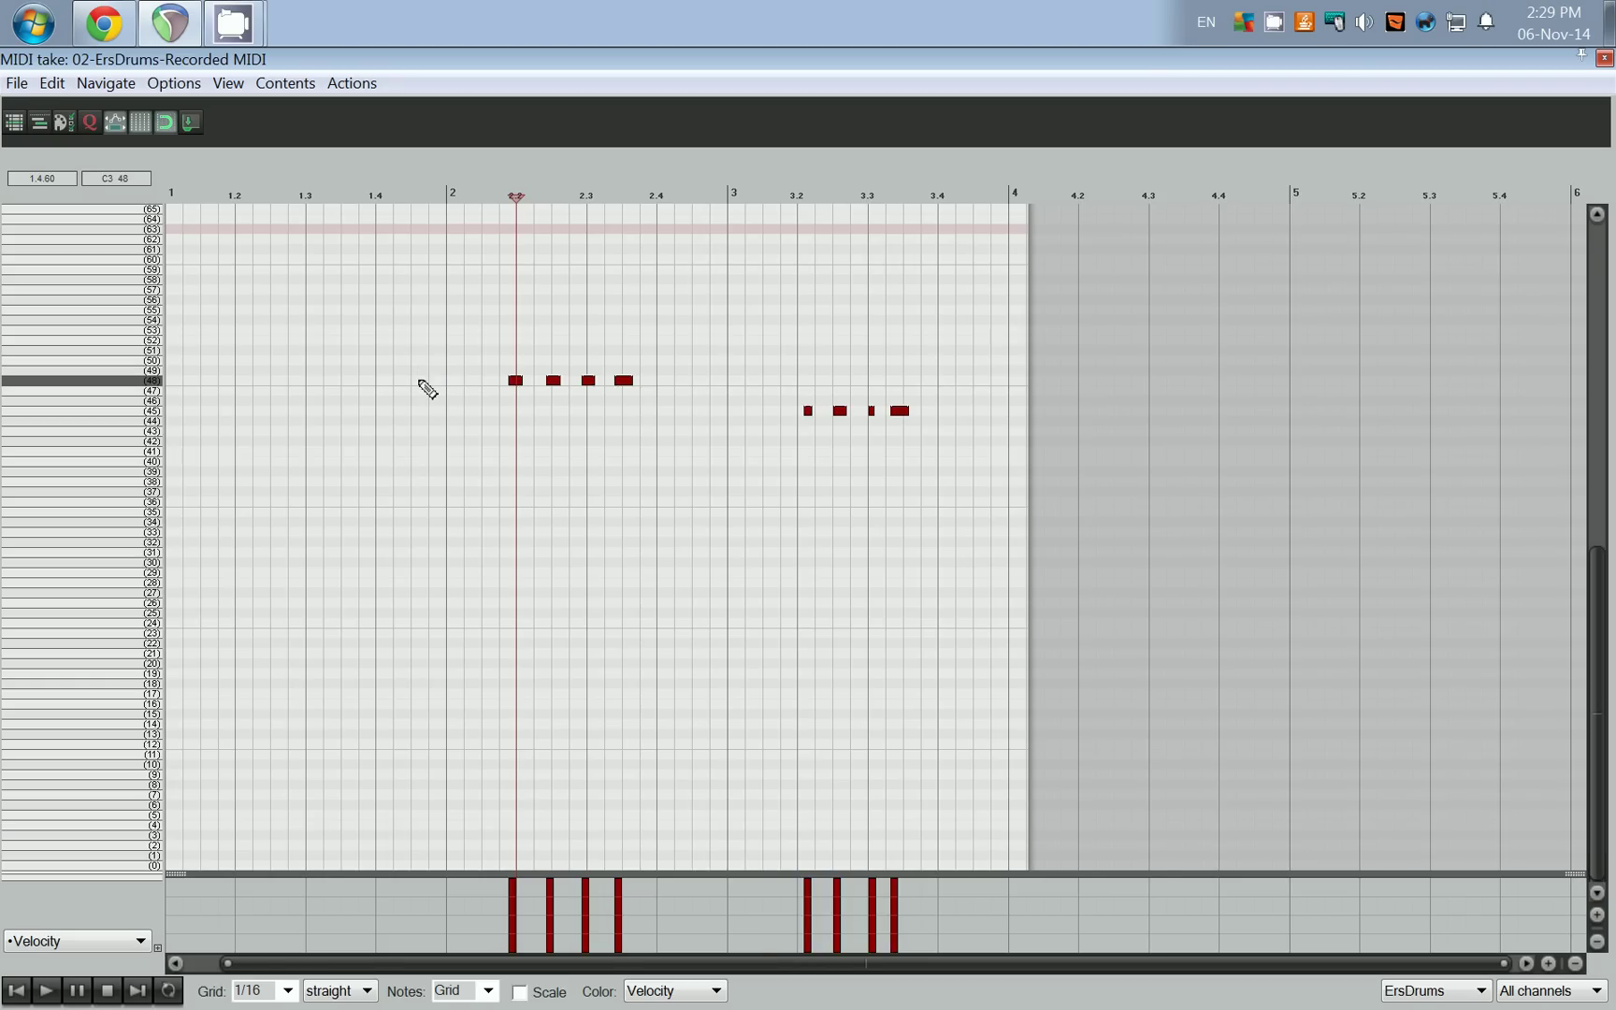
key(ctrl+Page_Up)
- Audition pitches 48, 46 and 45 to identify the drums, then close the MIDI editor
click(135, 383)
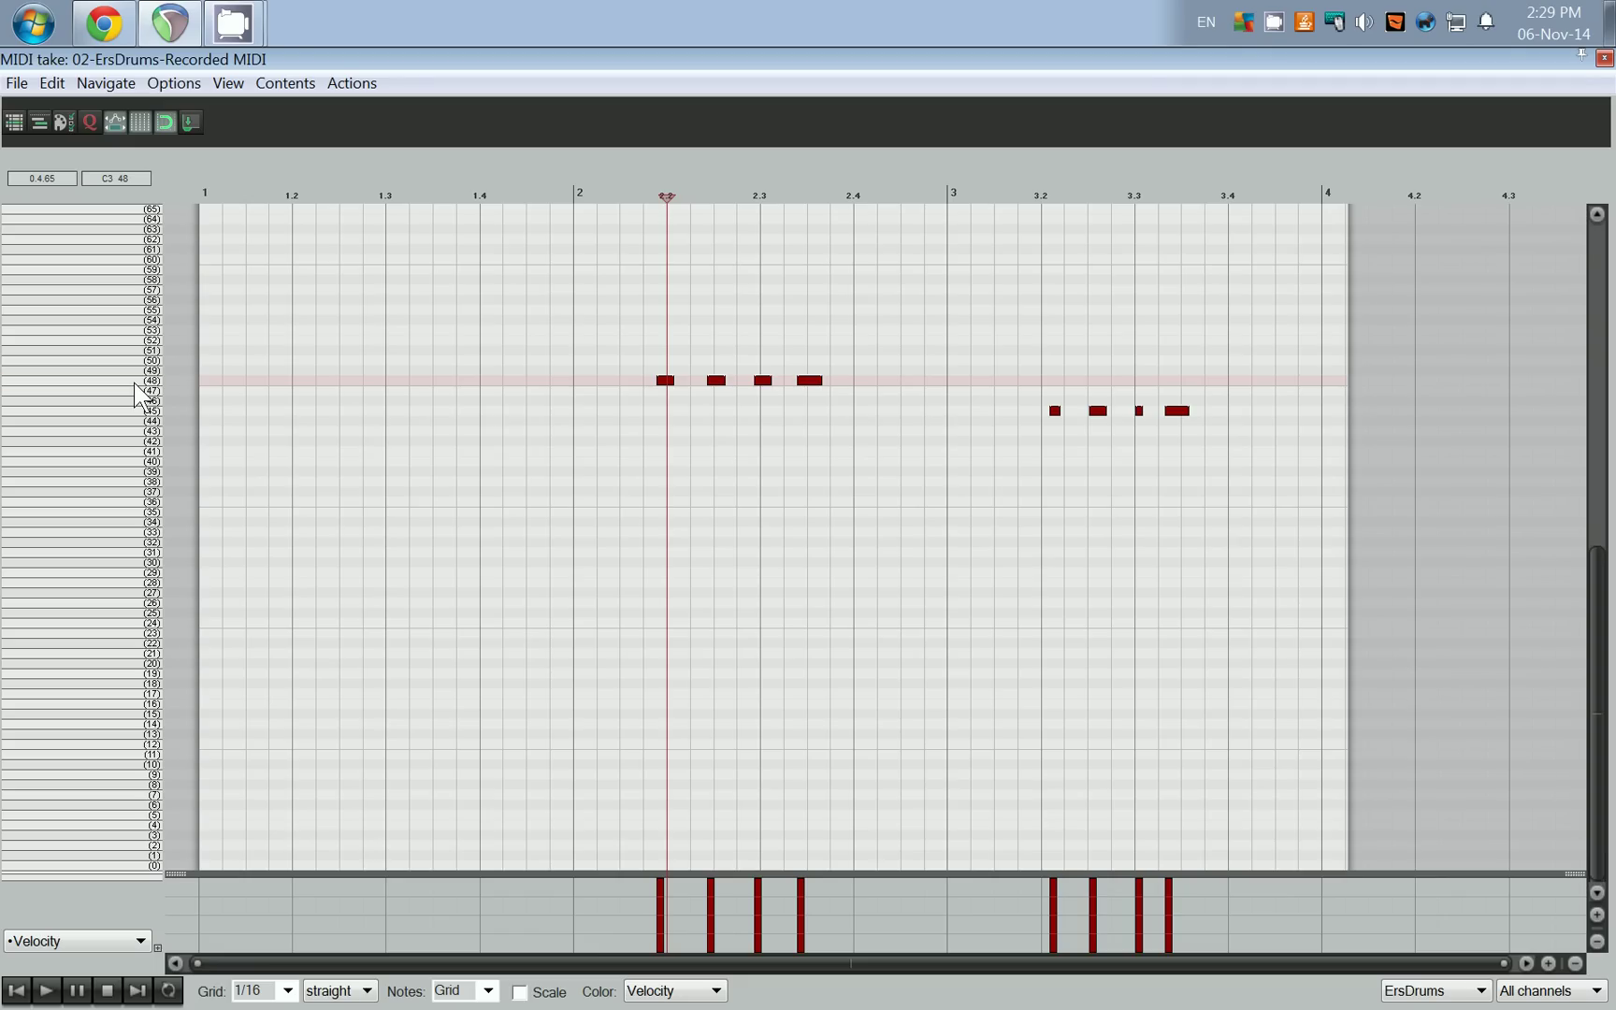
click(139, 402)
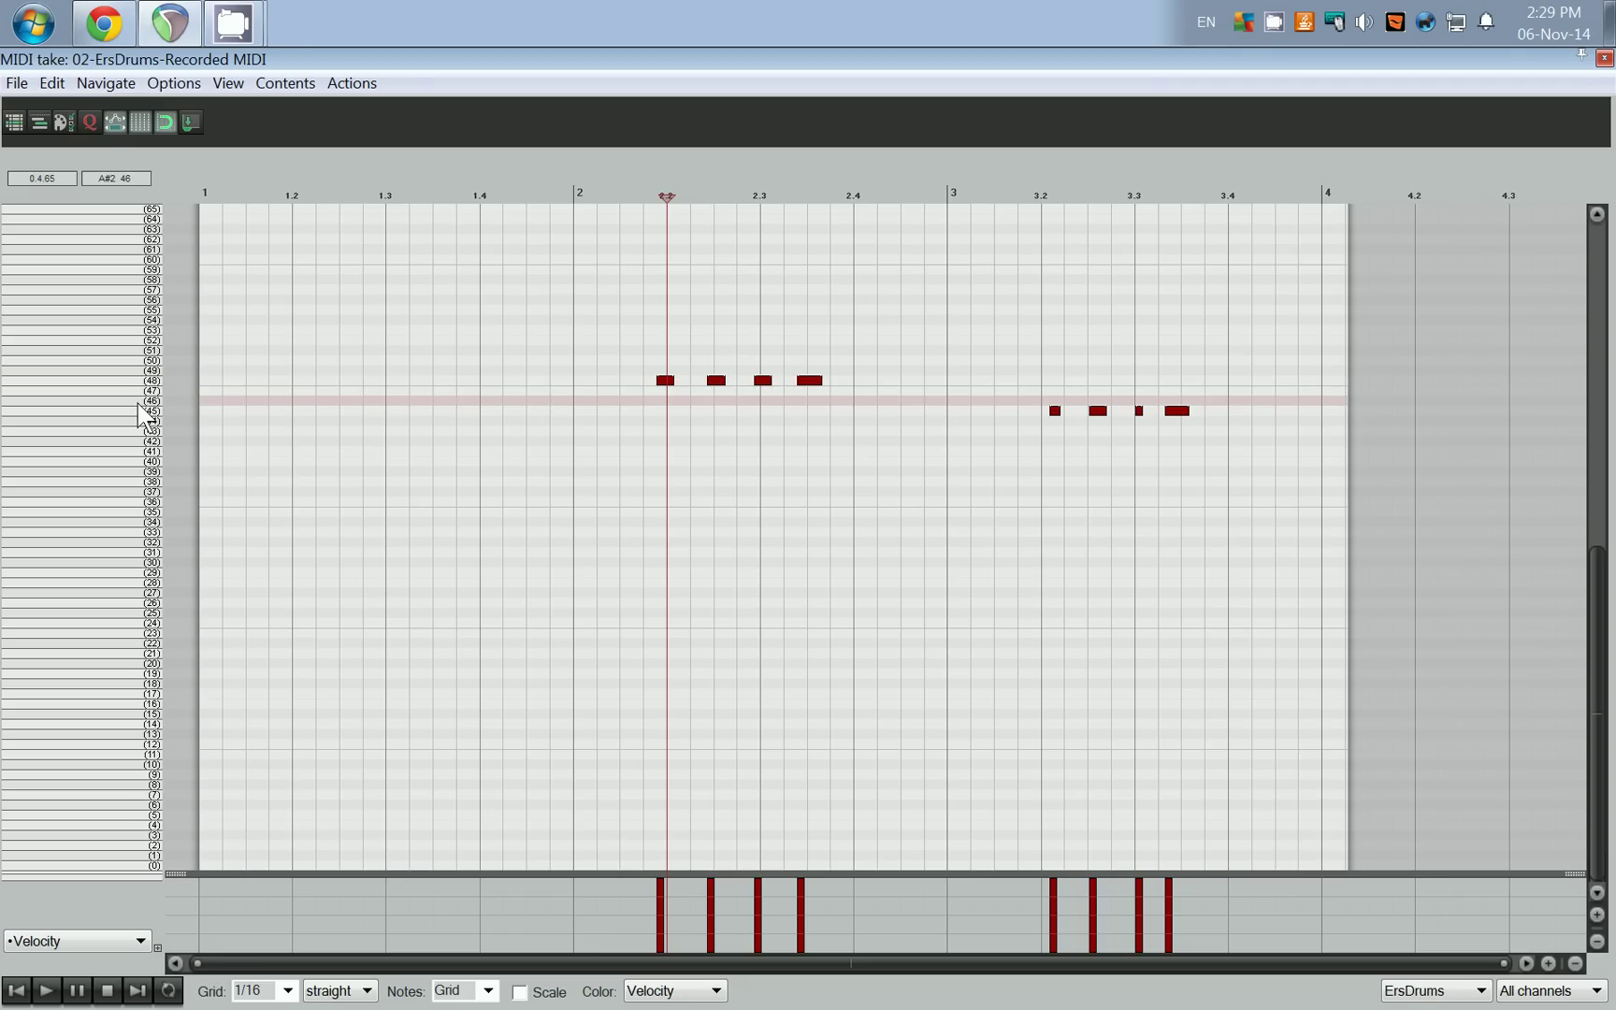
click(137, 409)
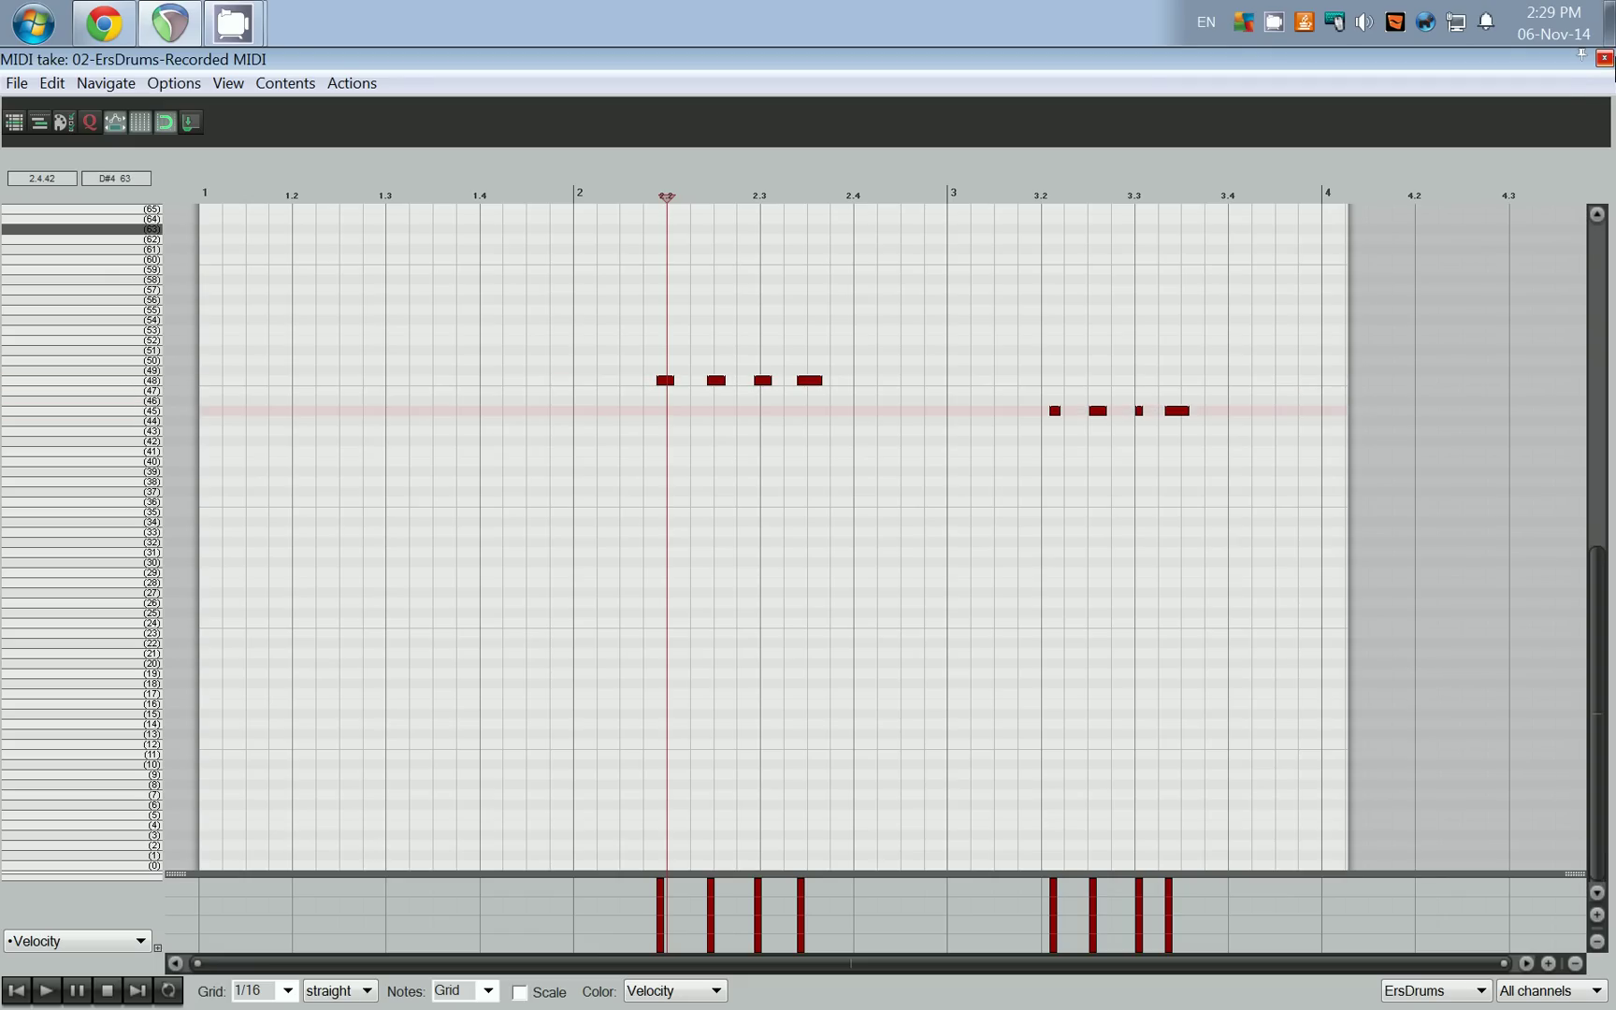
click(1604, 58)
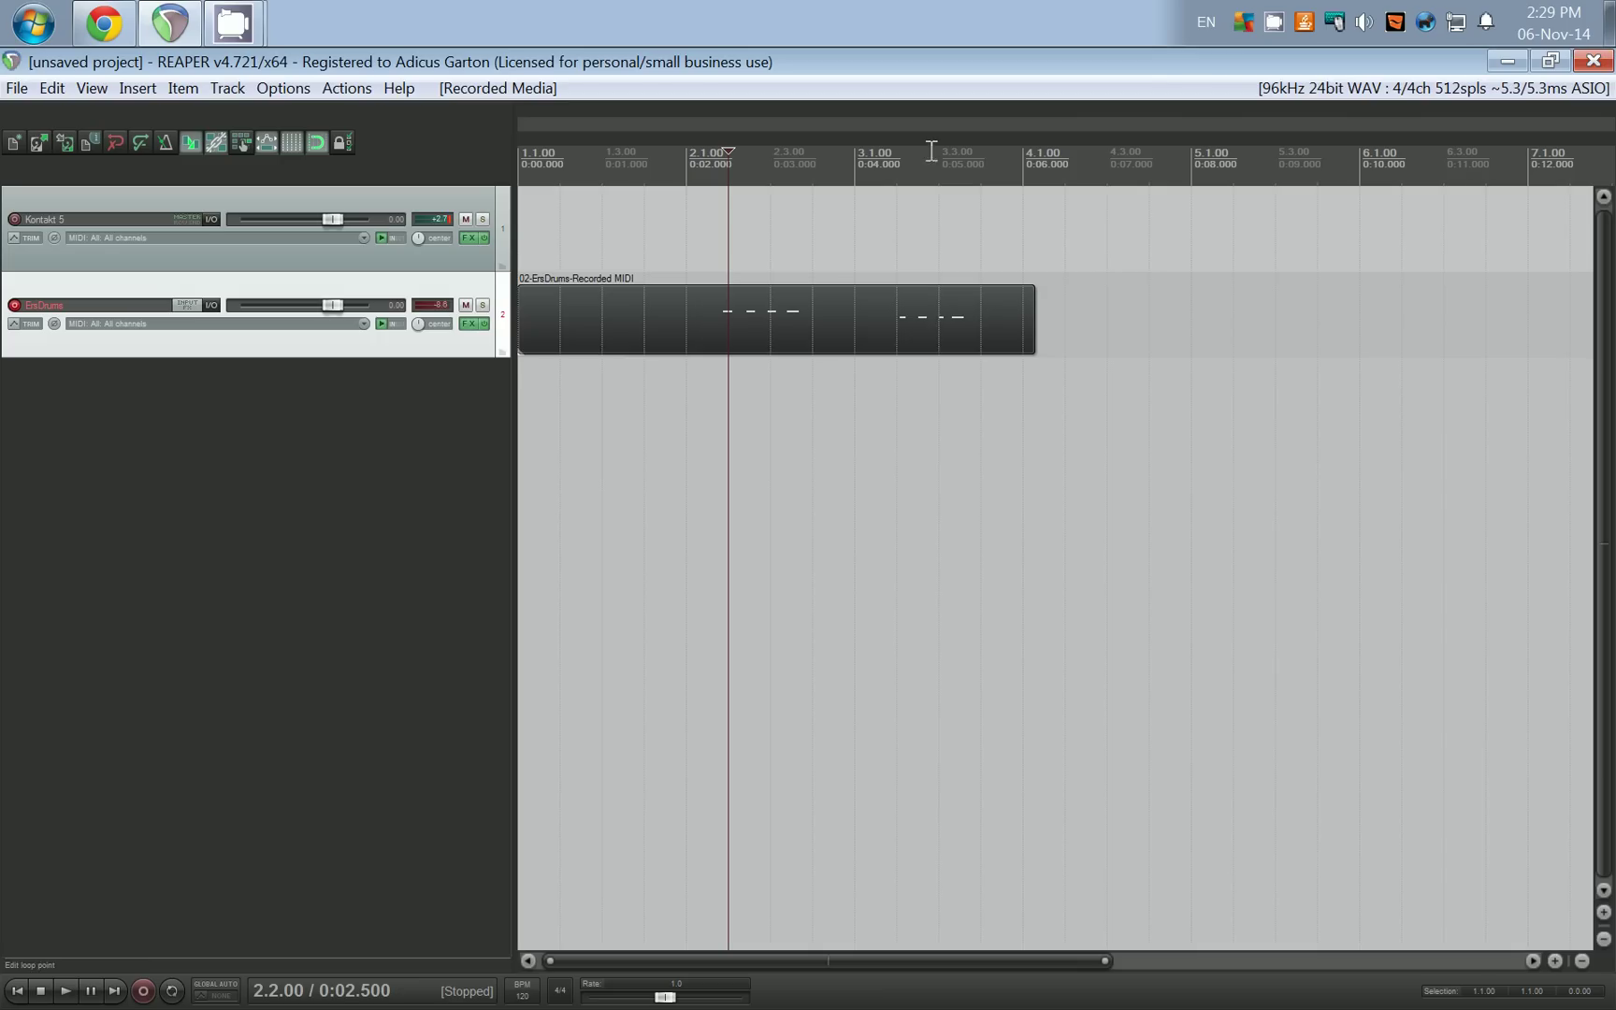
- In the reopened ErsDrums plugin, set the Clap to note 45 and the first Blipp to note 48
click(467, 324)
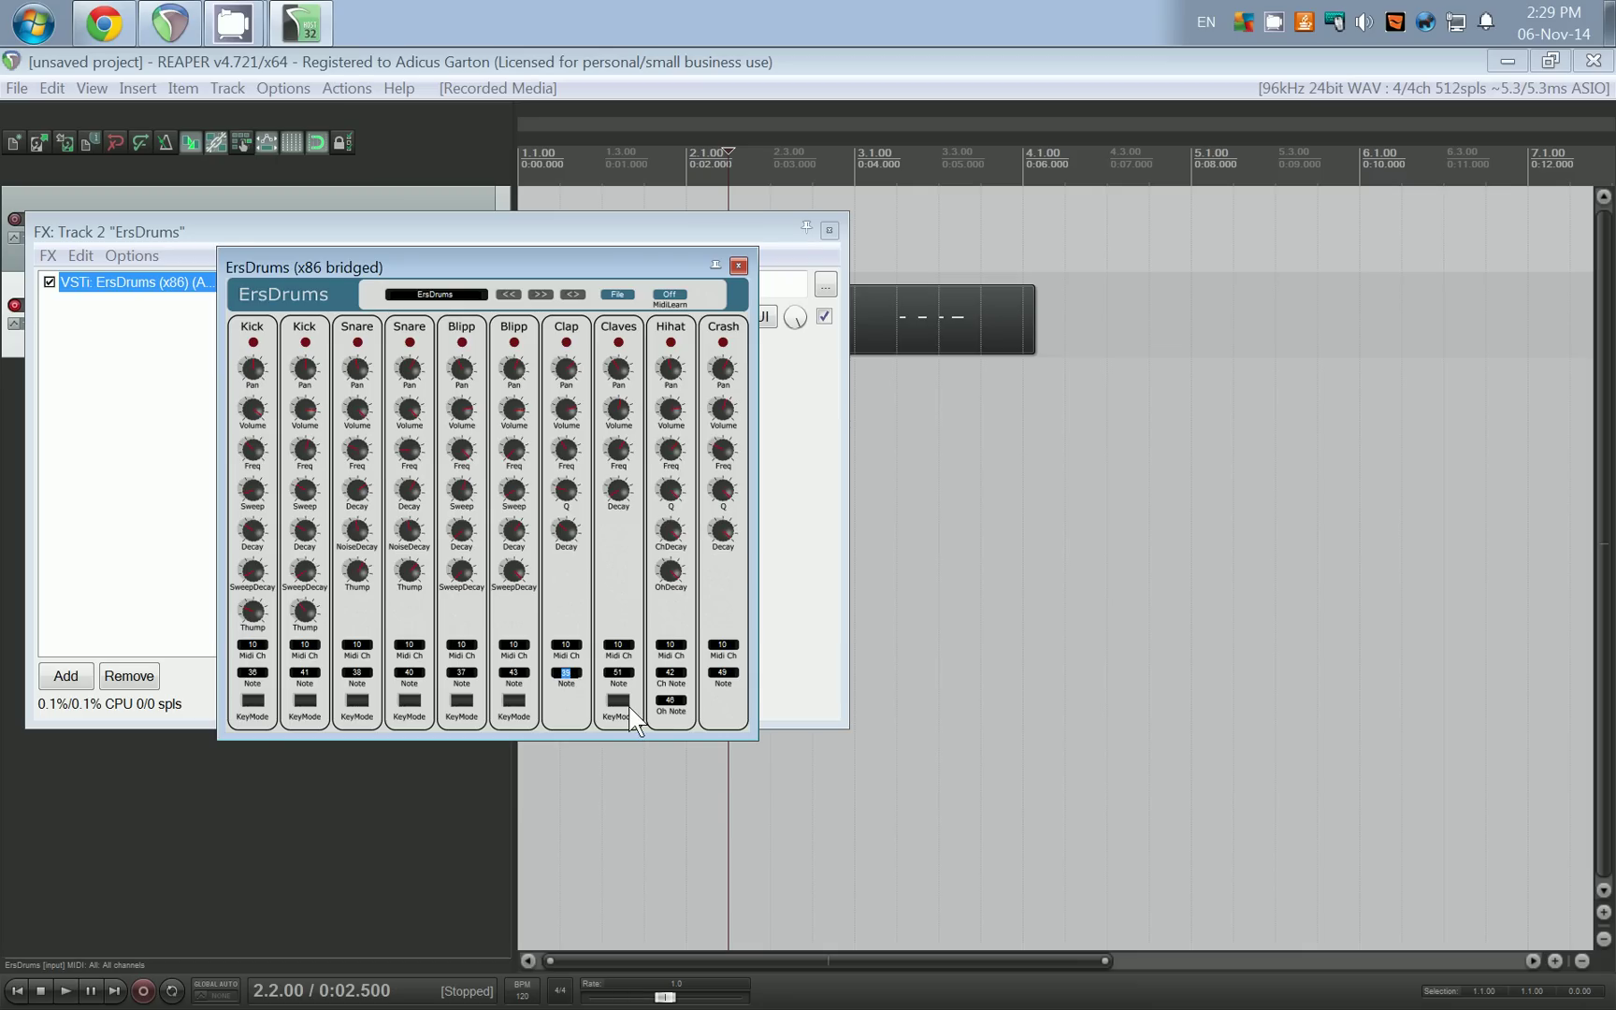
text(45)
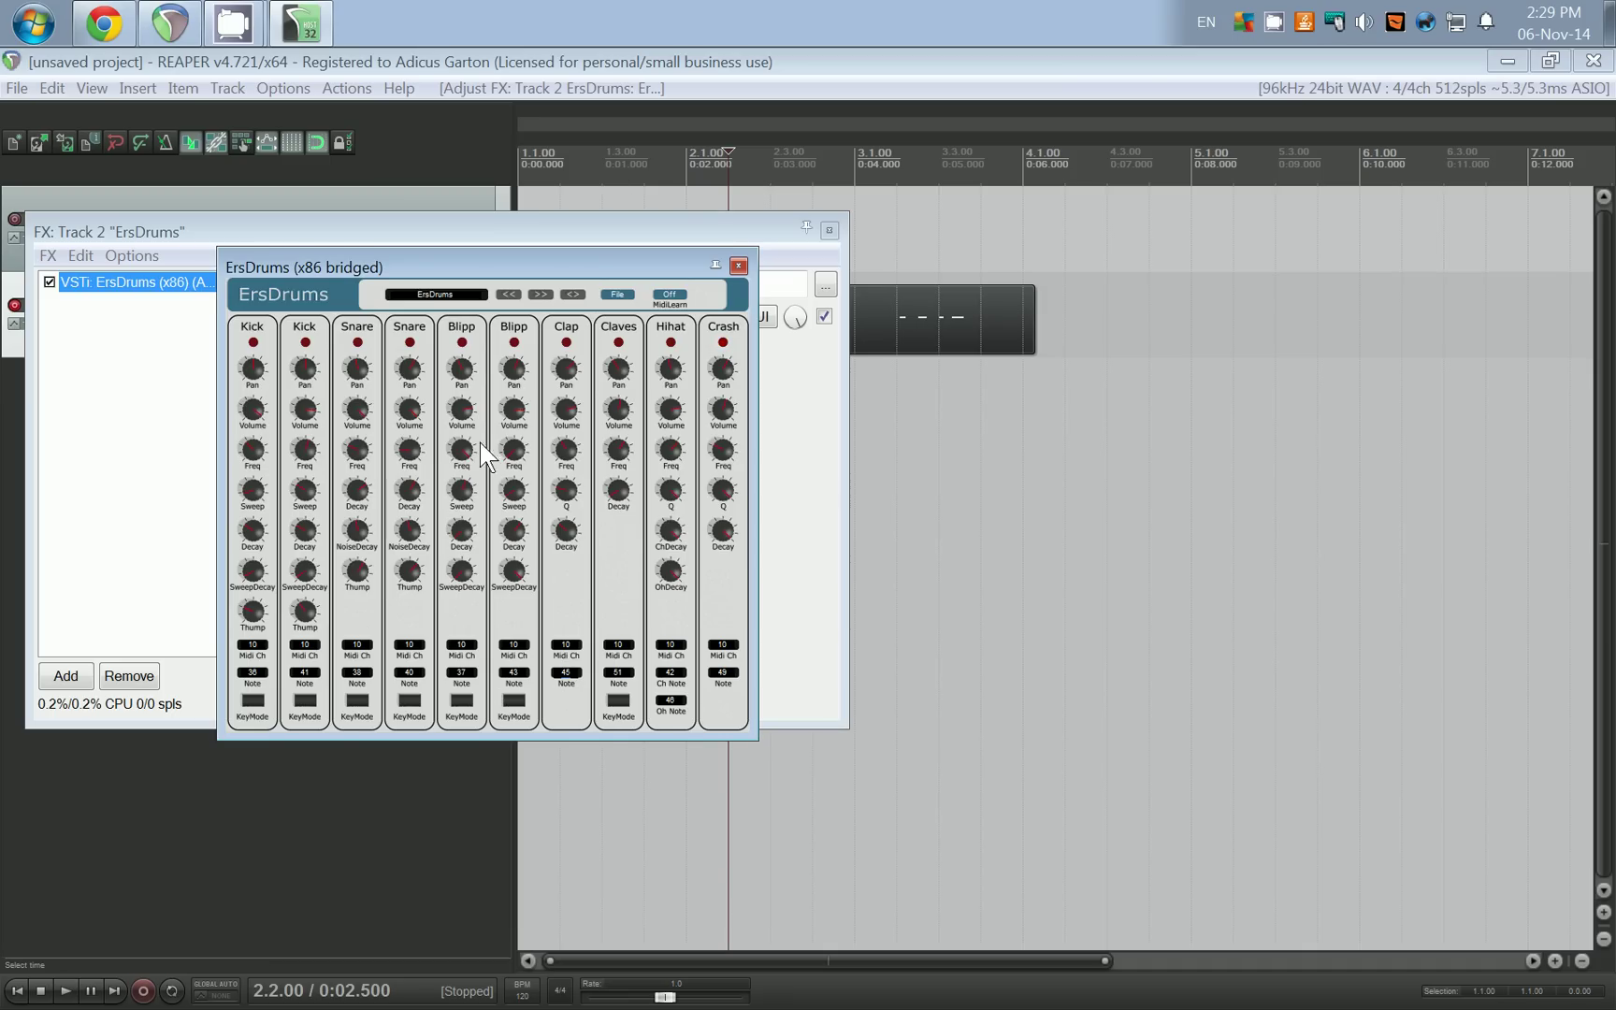
click(468, 674)
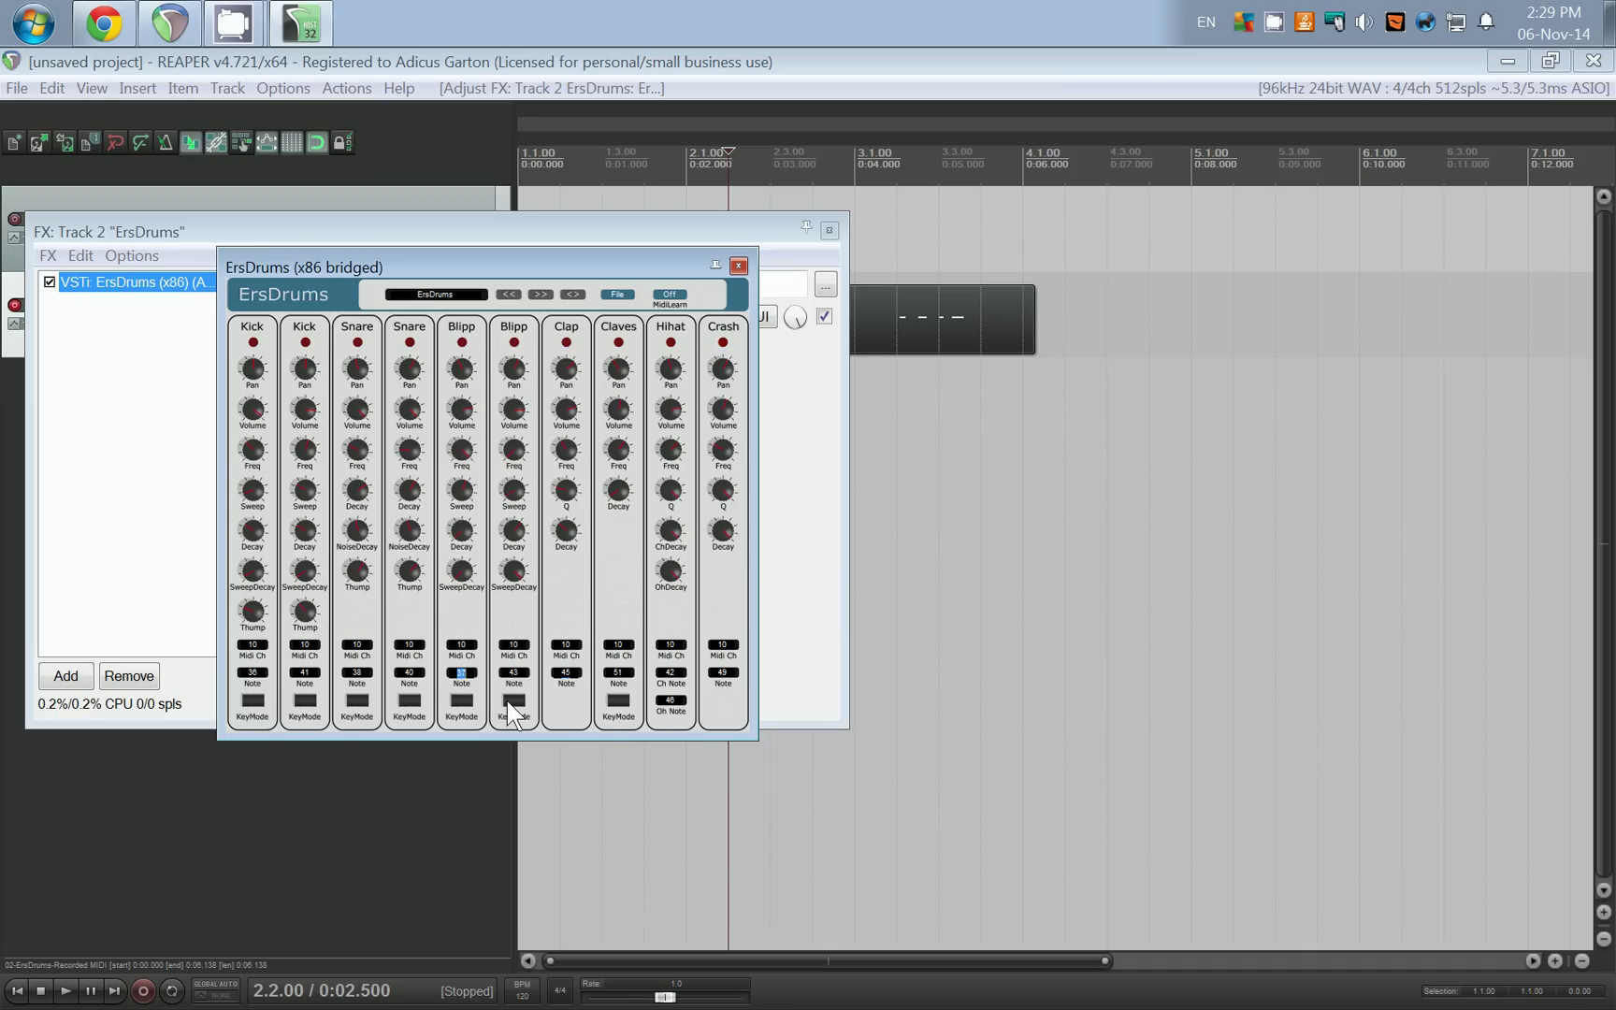
text(48)
click(738, 265)
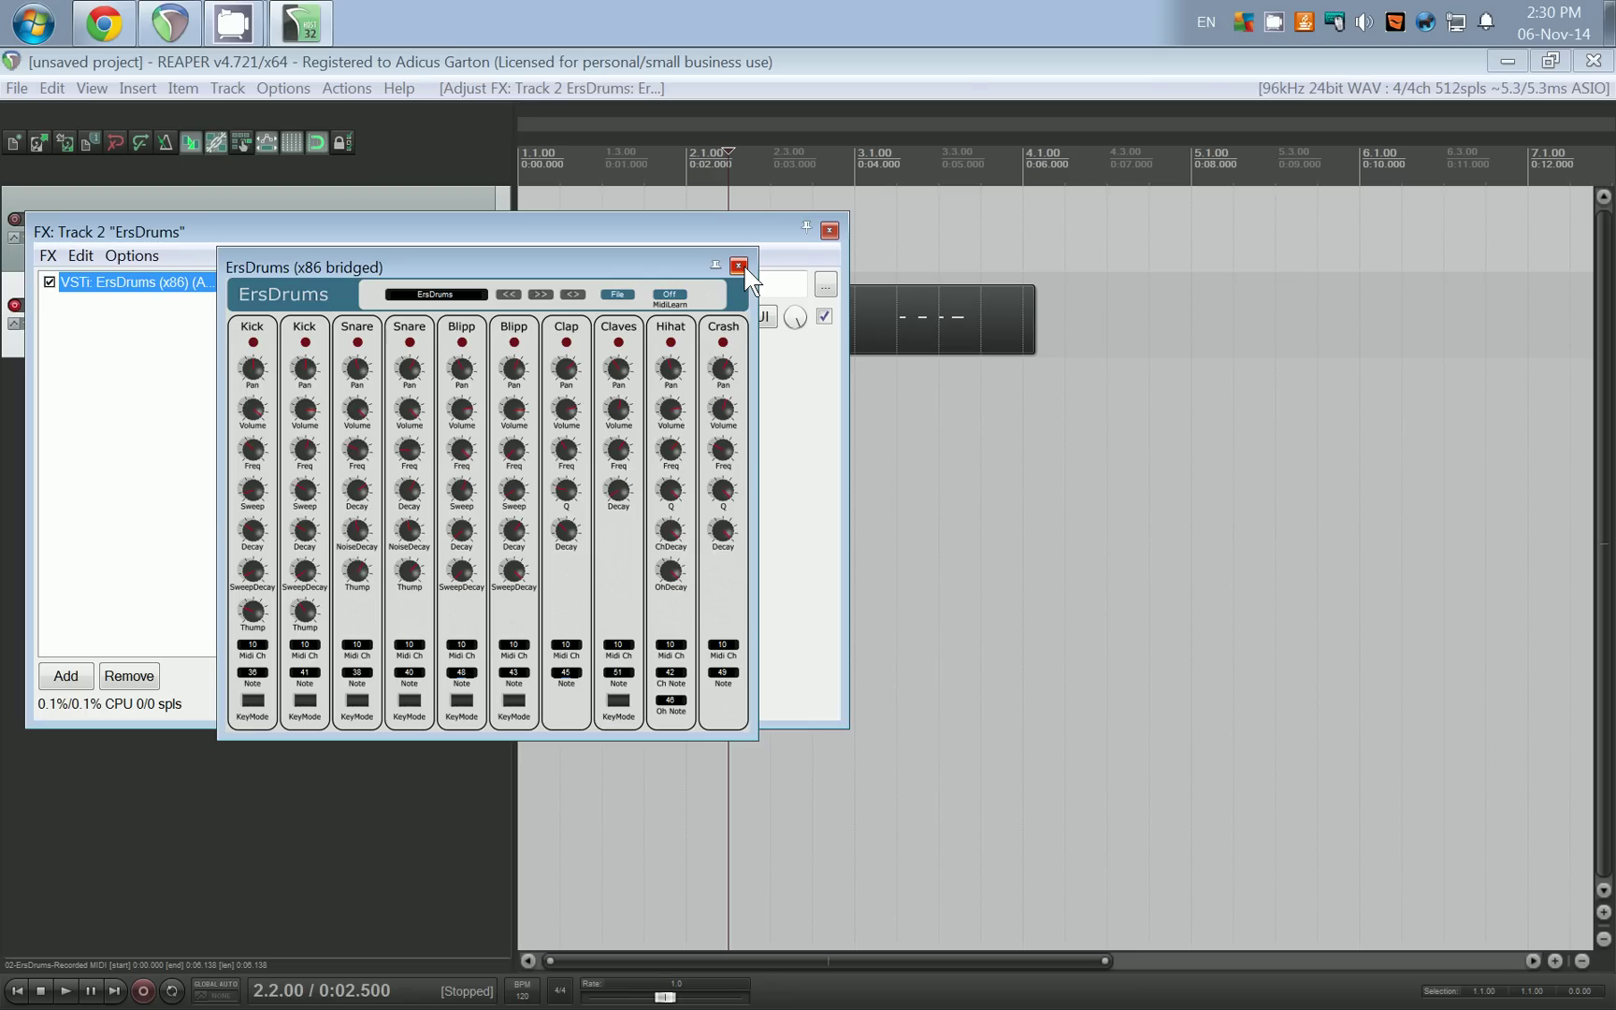
- Search the effect browser for 'midi' and add JS: IX/MIDI_Velocifier II after ErsDrums
click(738, 266)
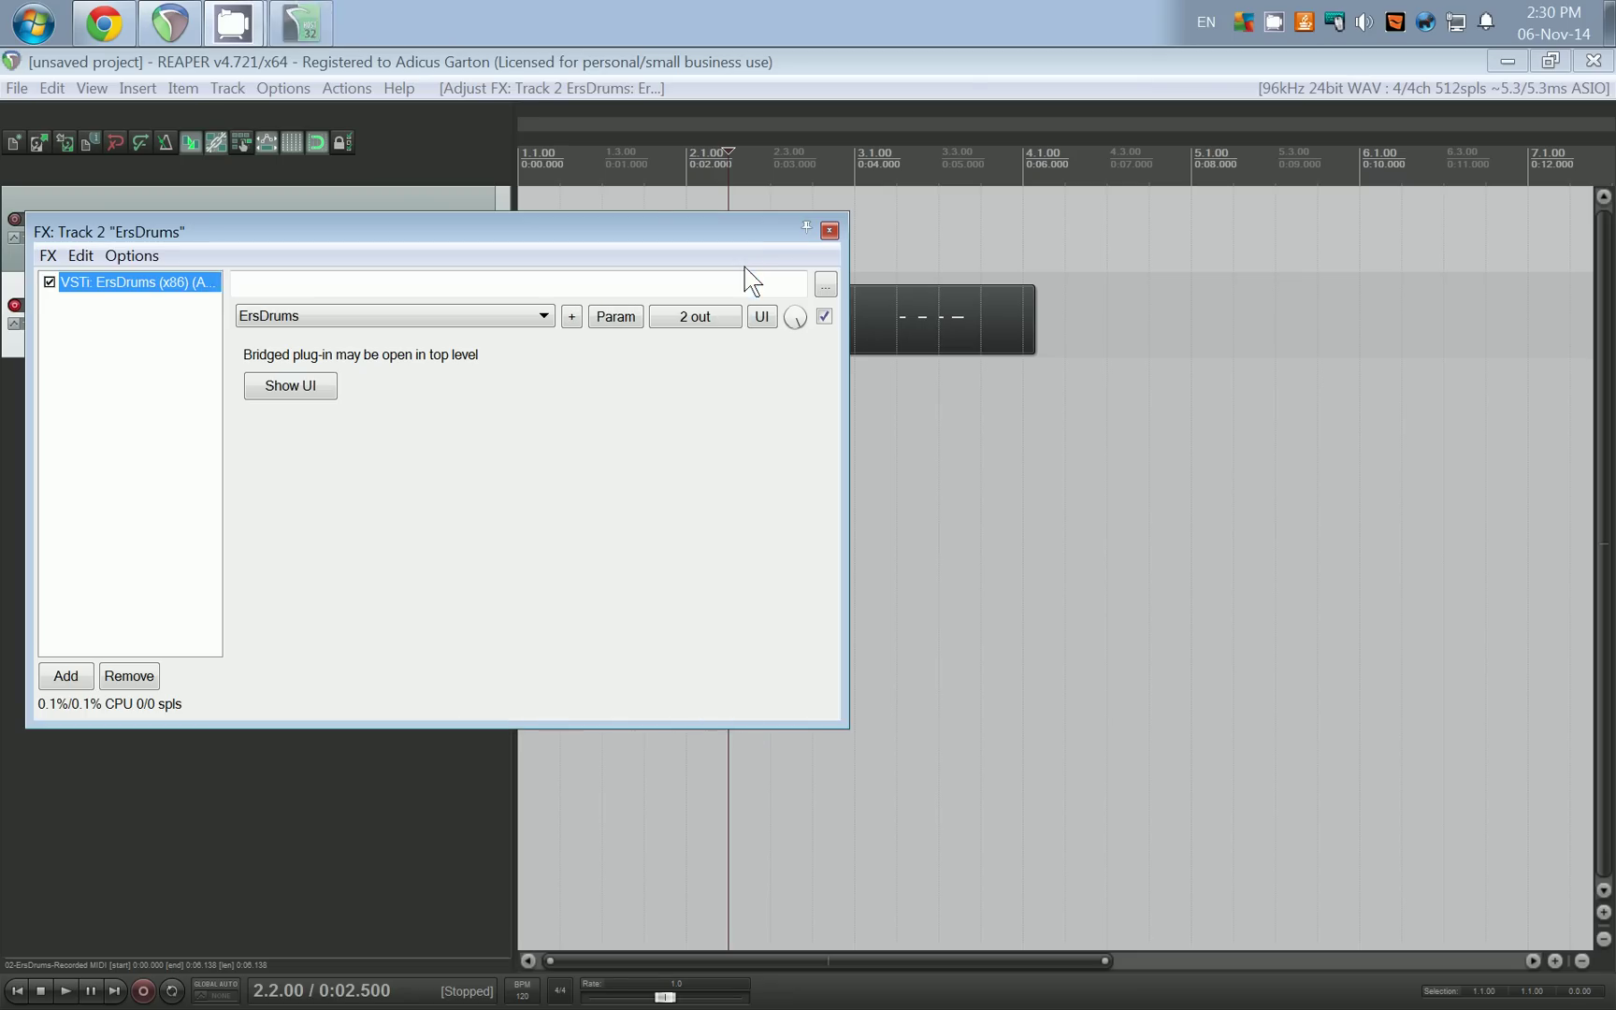
click(155, 358)
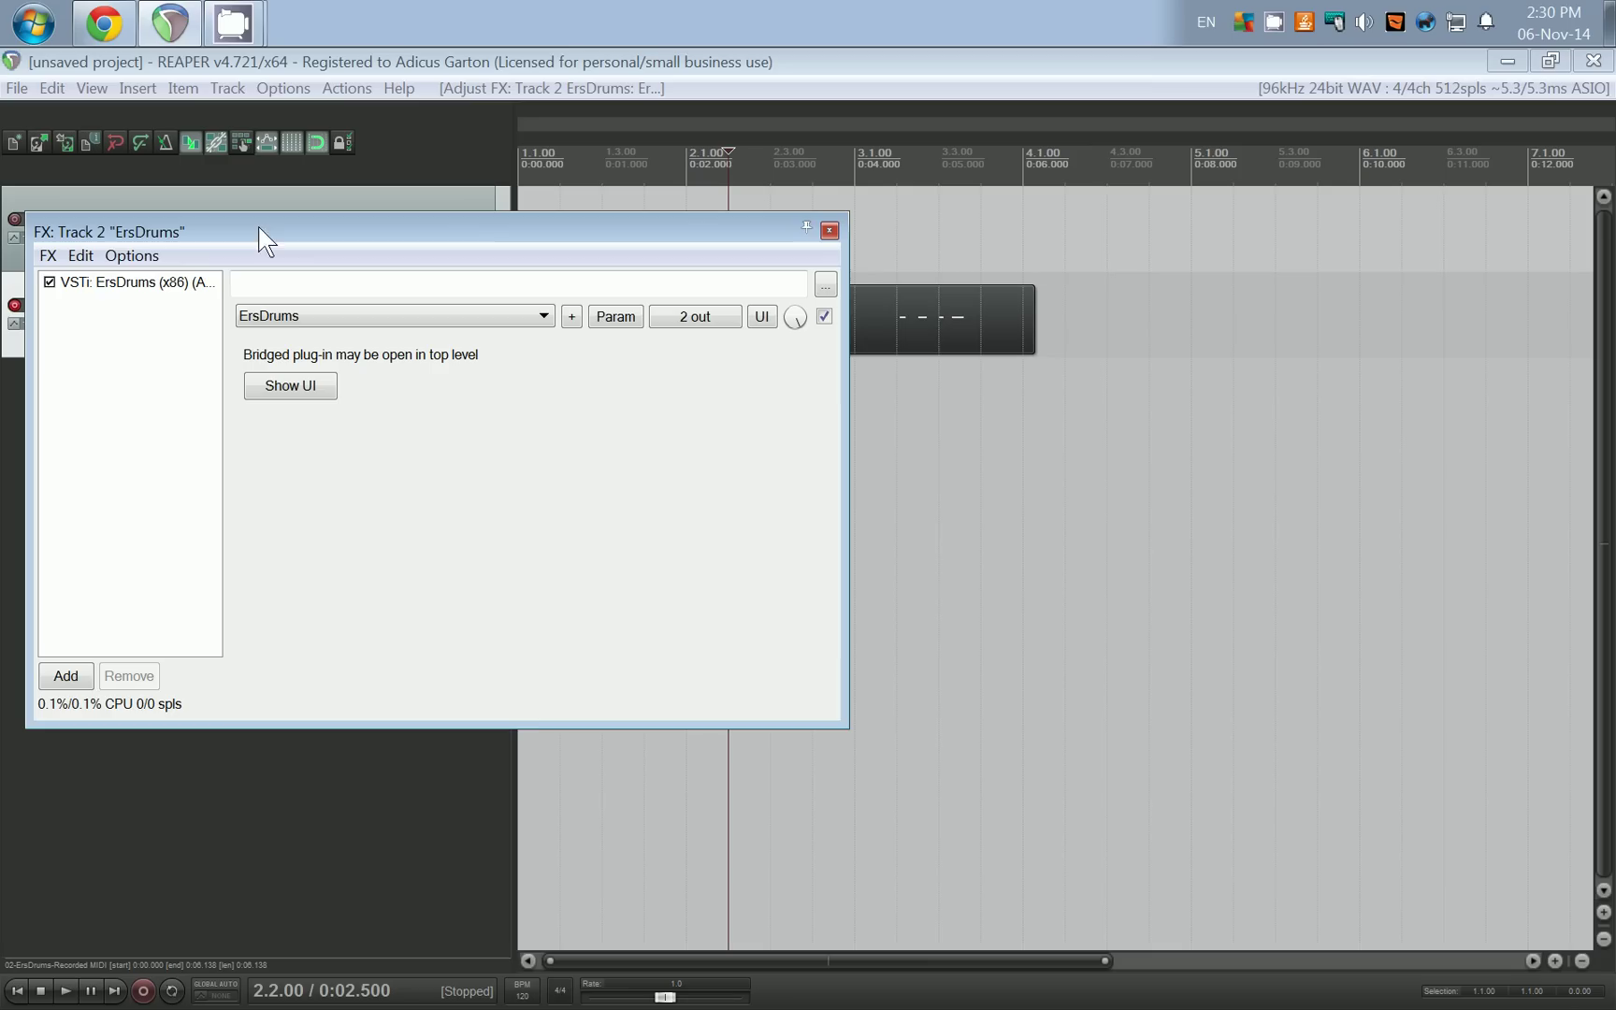
double_click(180, 350)
text(midi)
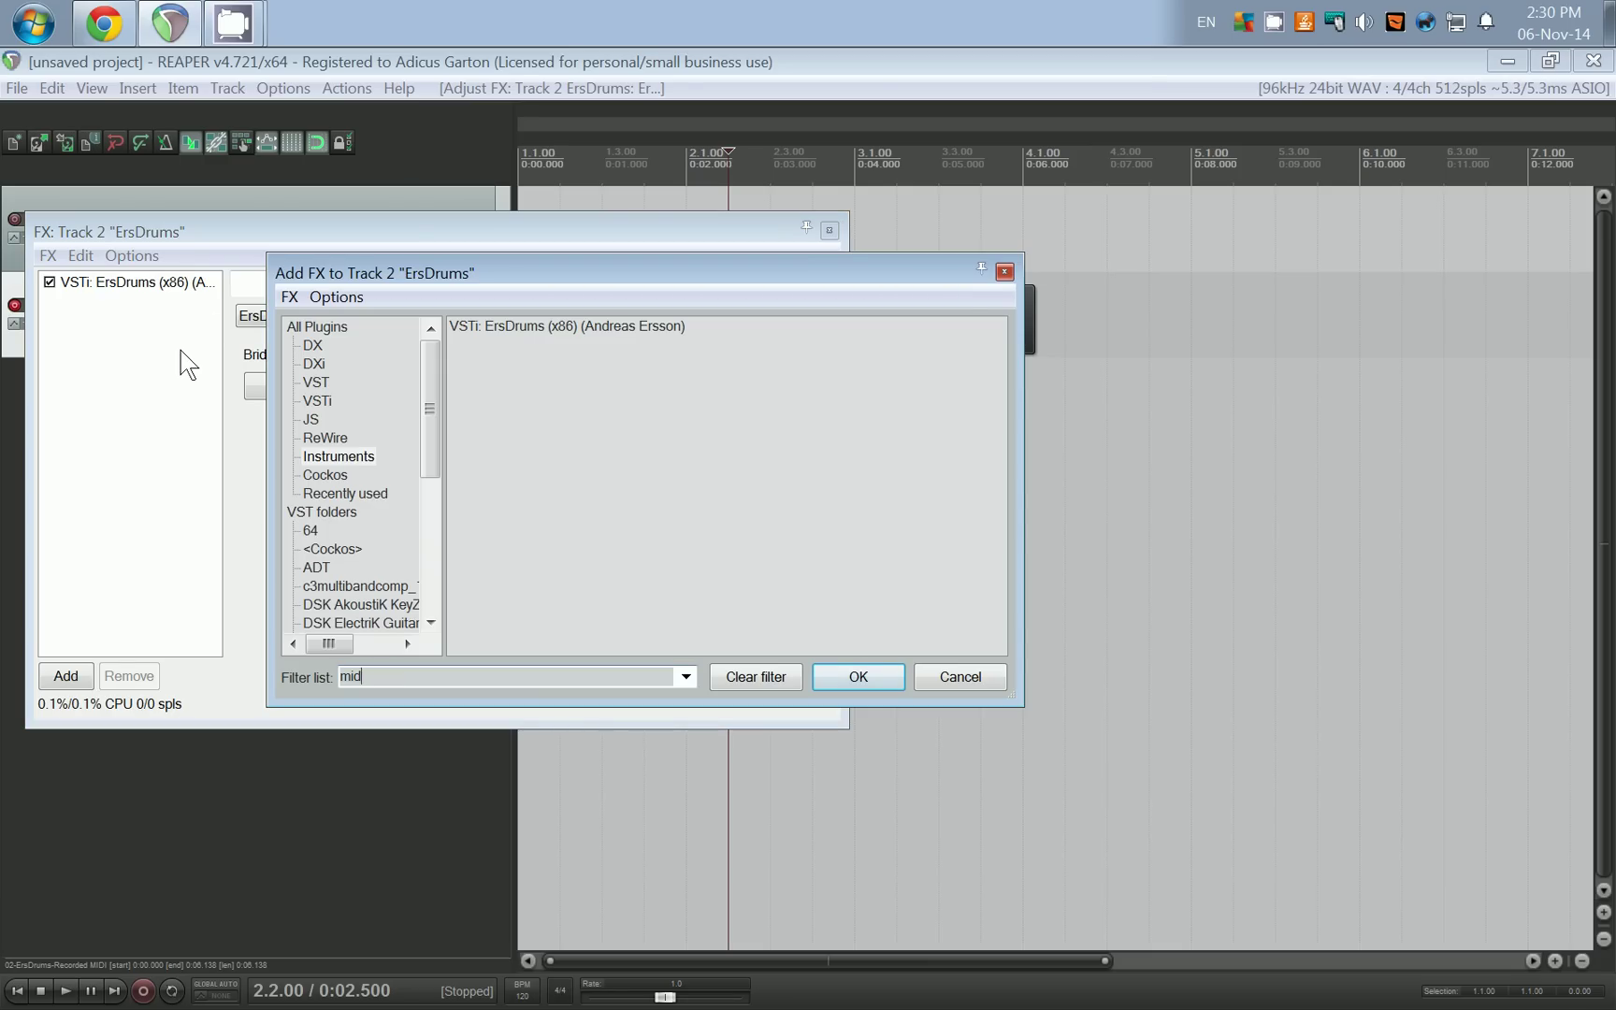
click(338, 328)
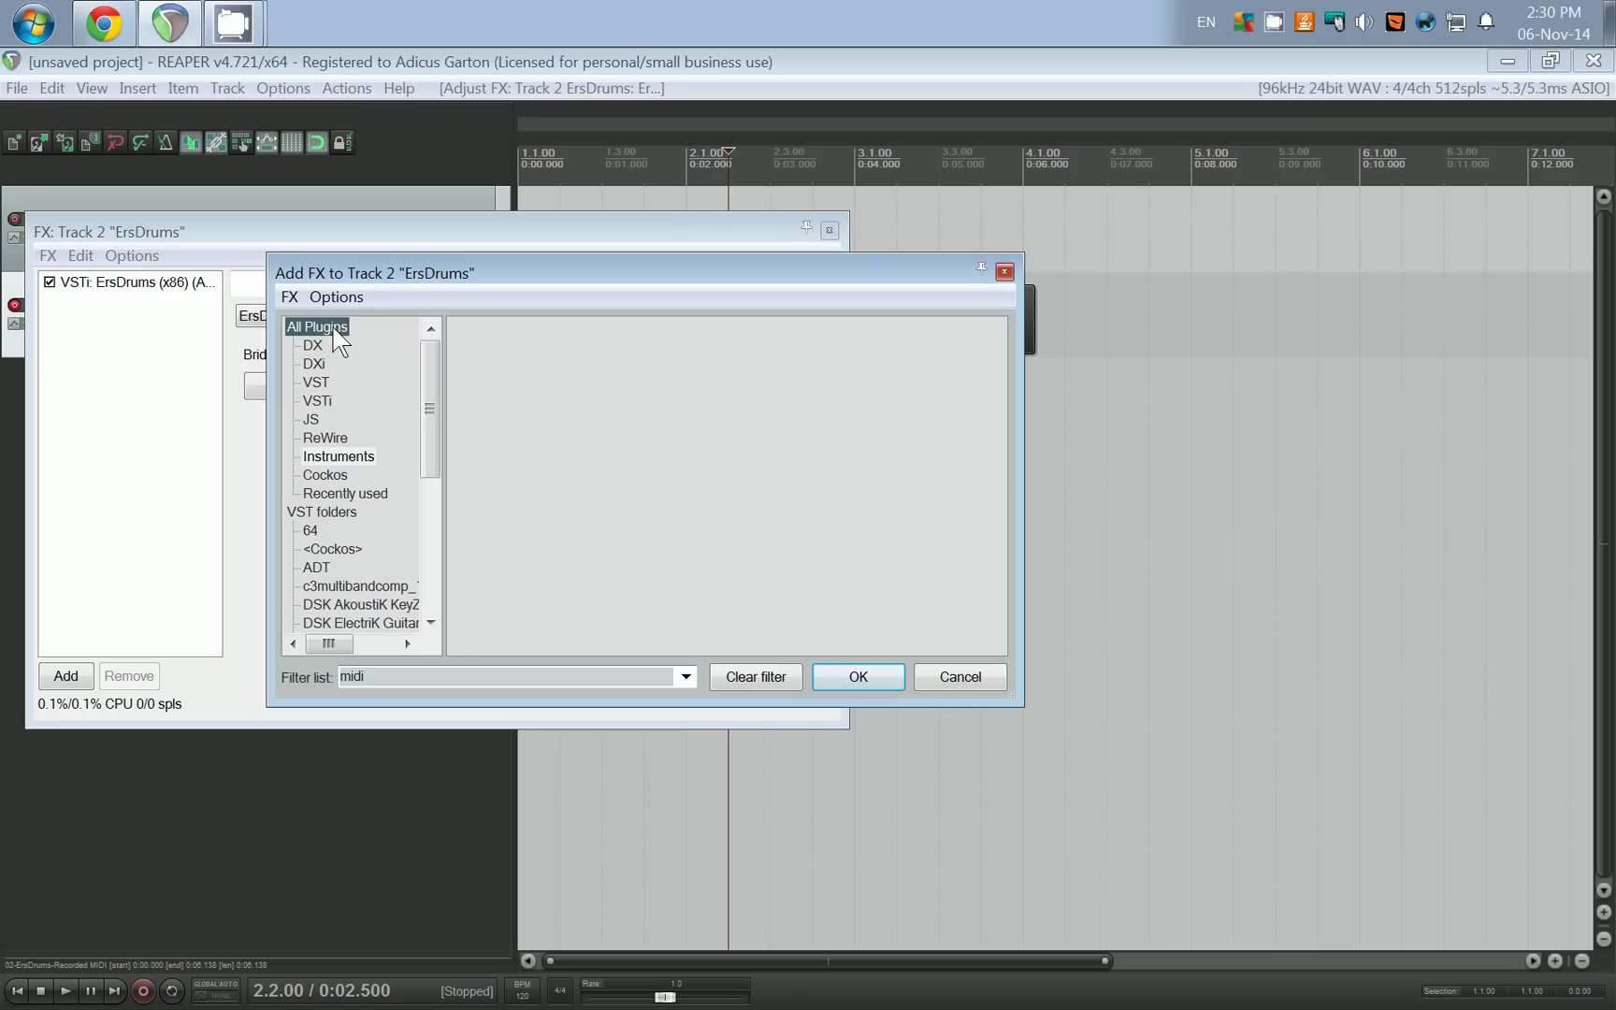
click(1005, 272)
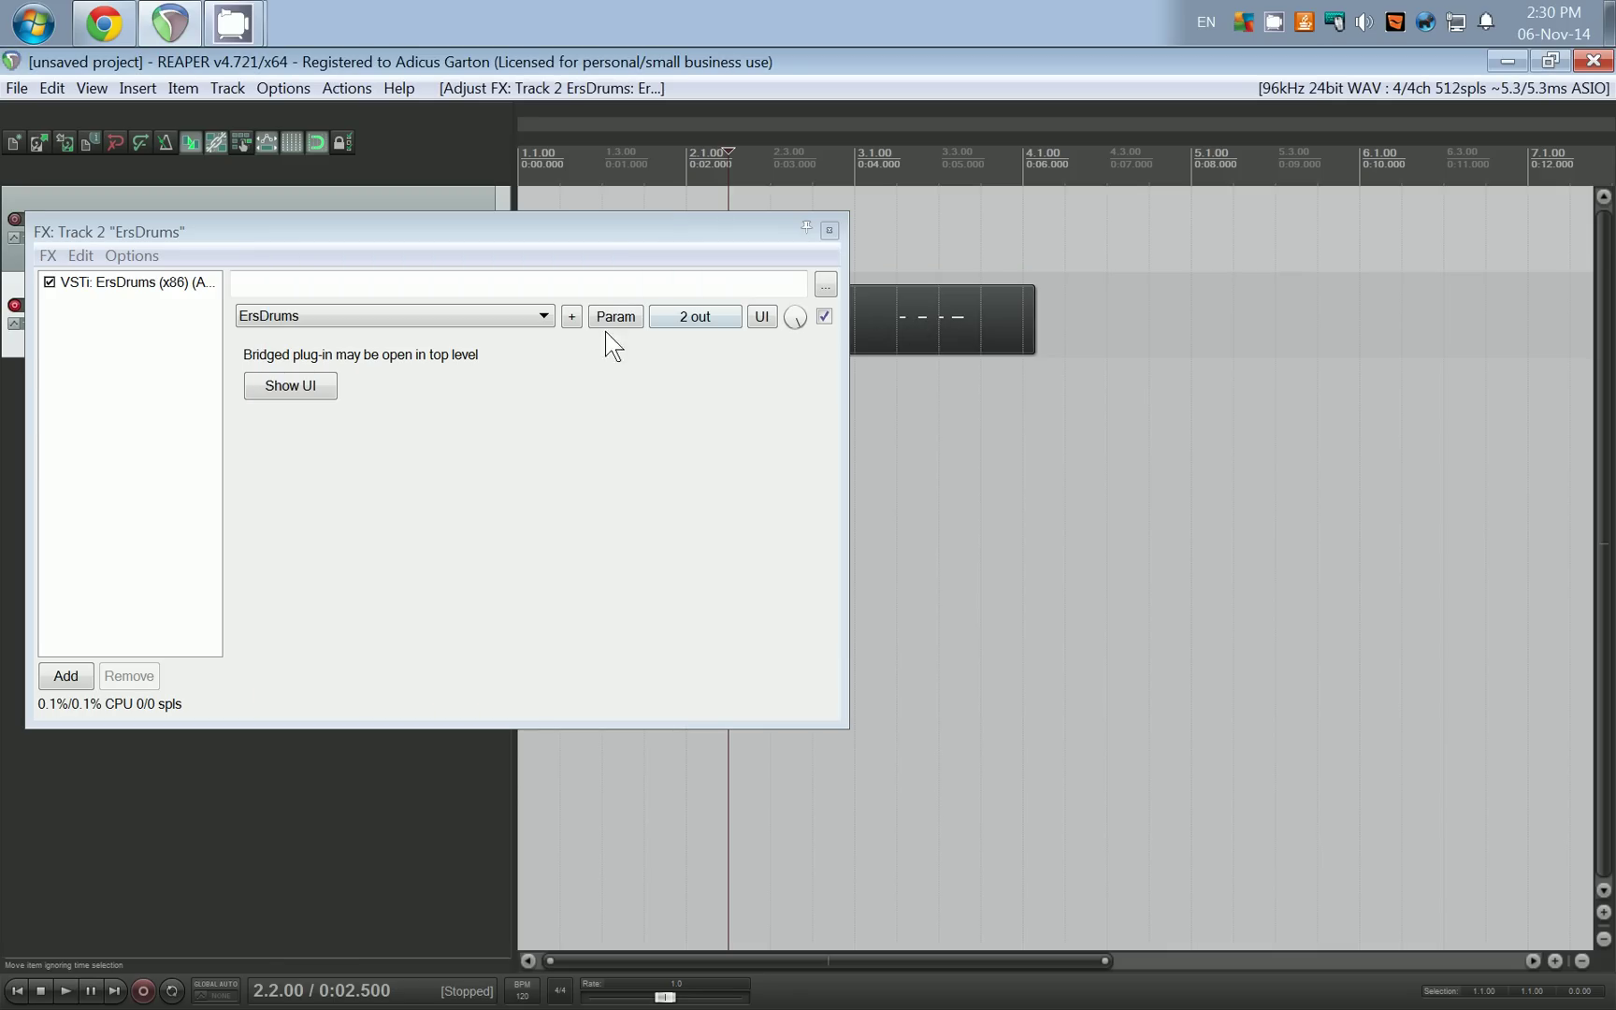
double_click(154, 340)
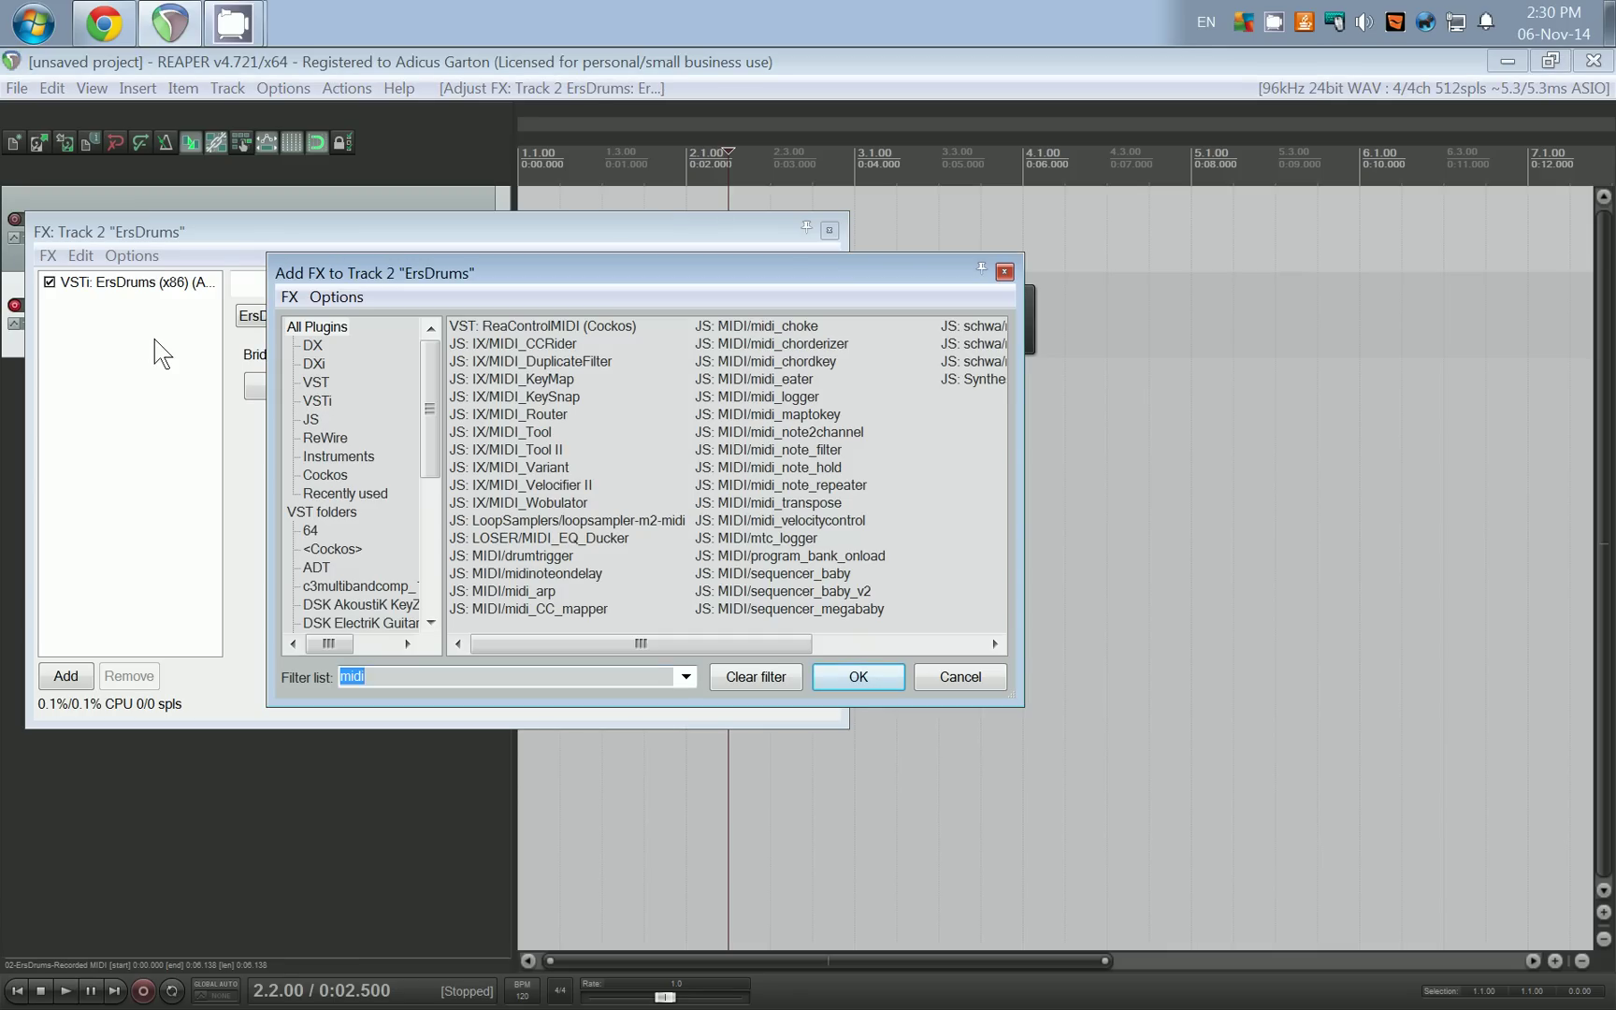
click(380, 675)
click(587, 484)
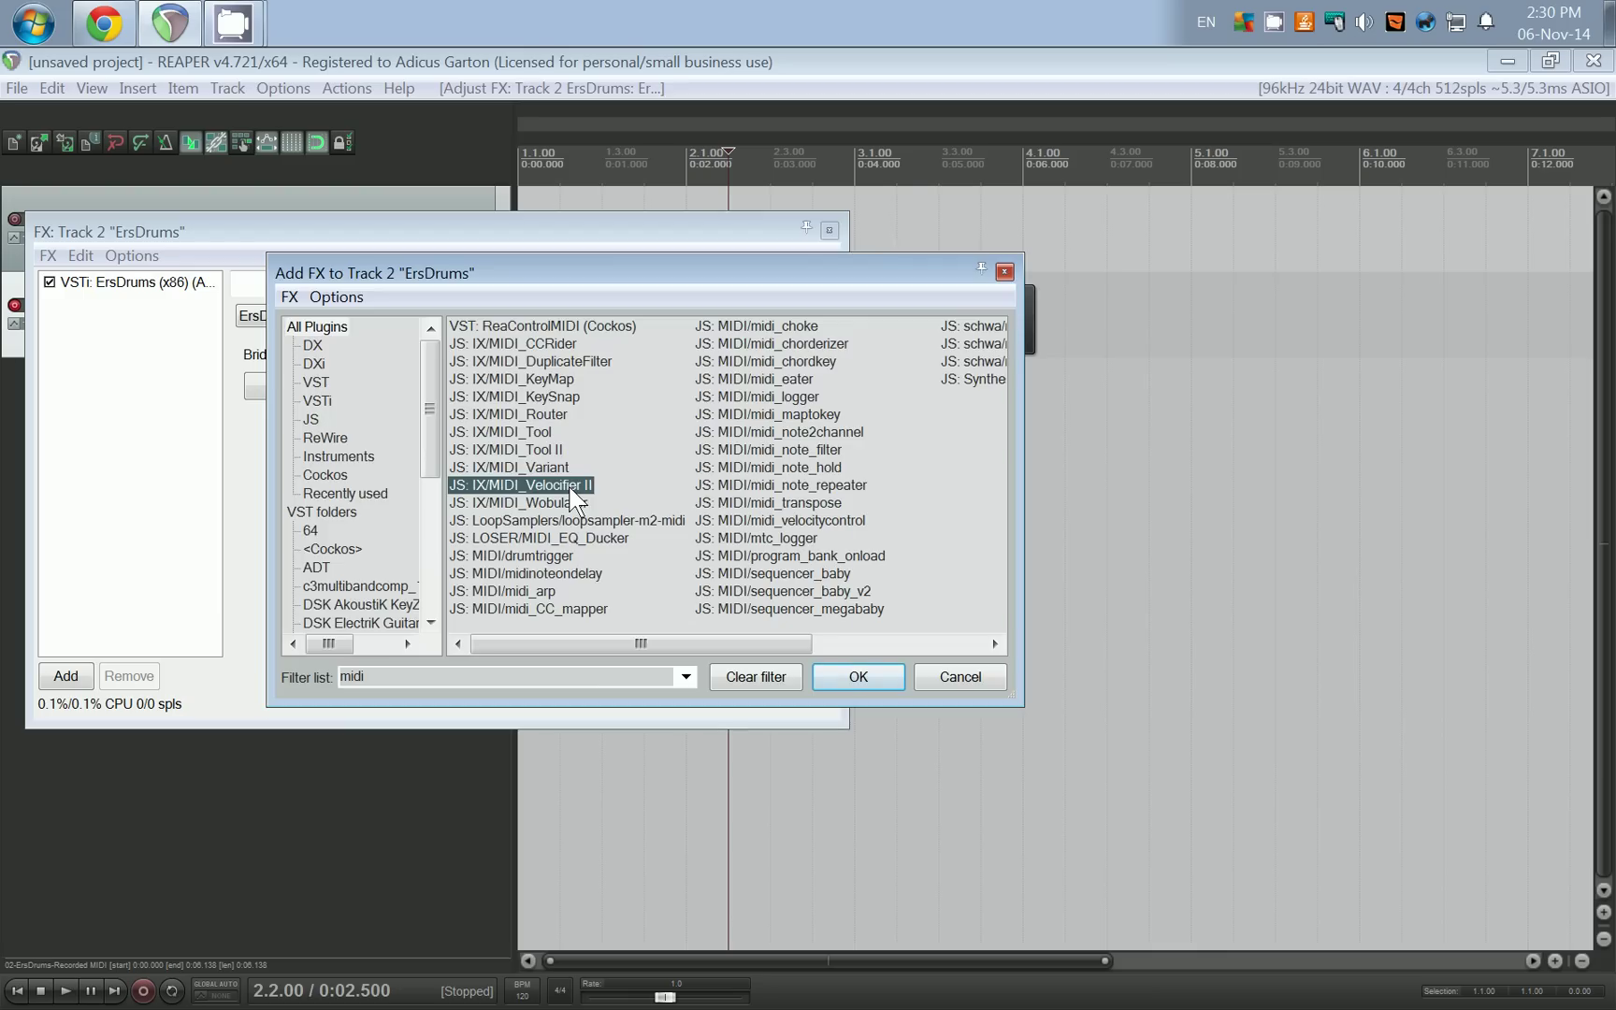
double_click(571, 486)
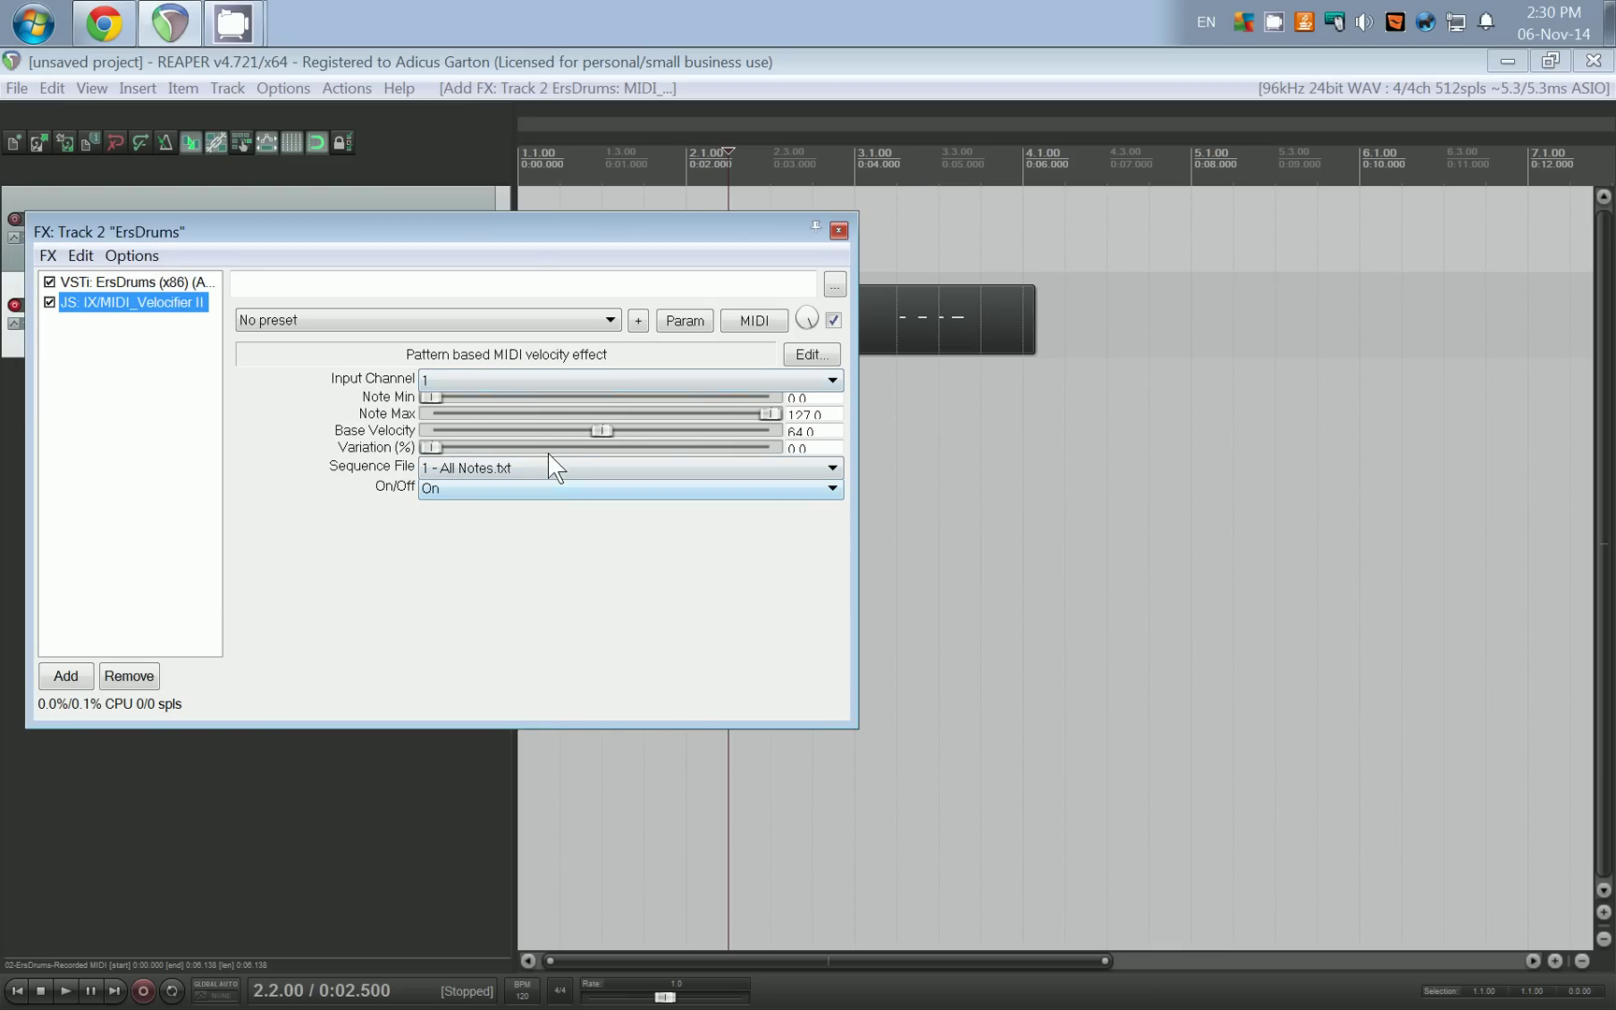
- Set the Velocifier's input channel to 10 and its base velocity to 127
click(526, 381)
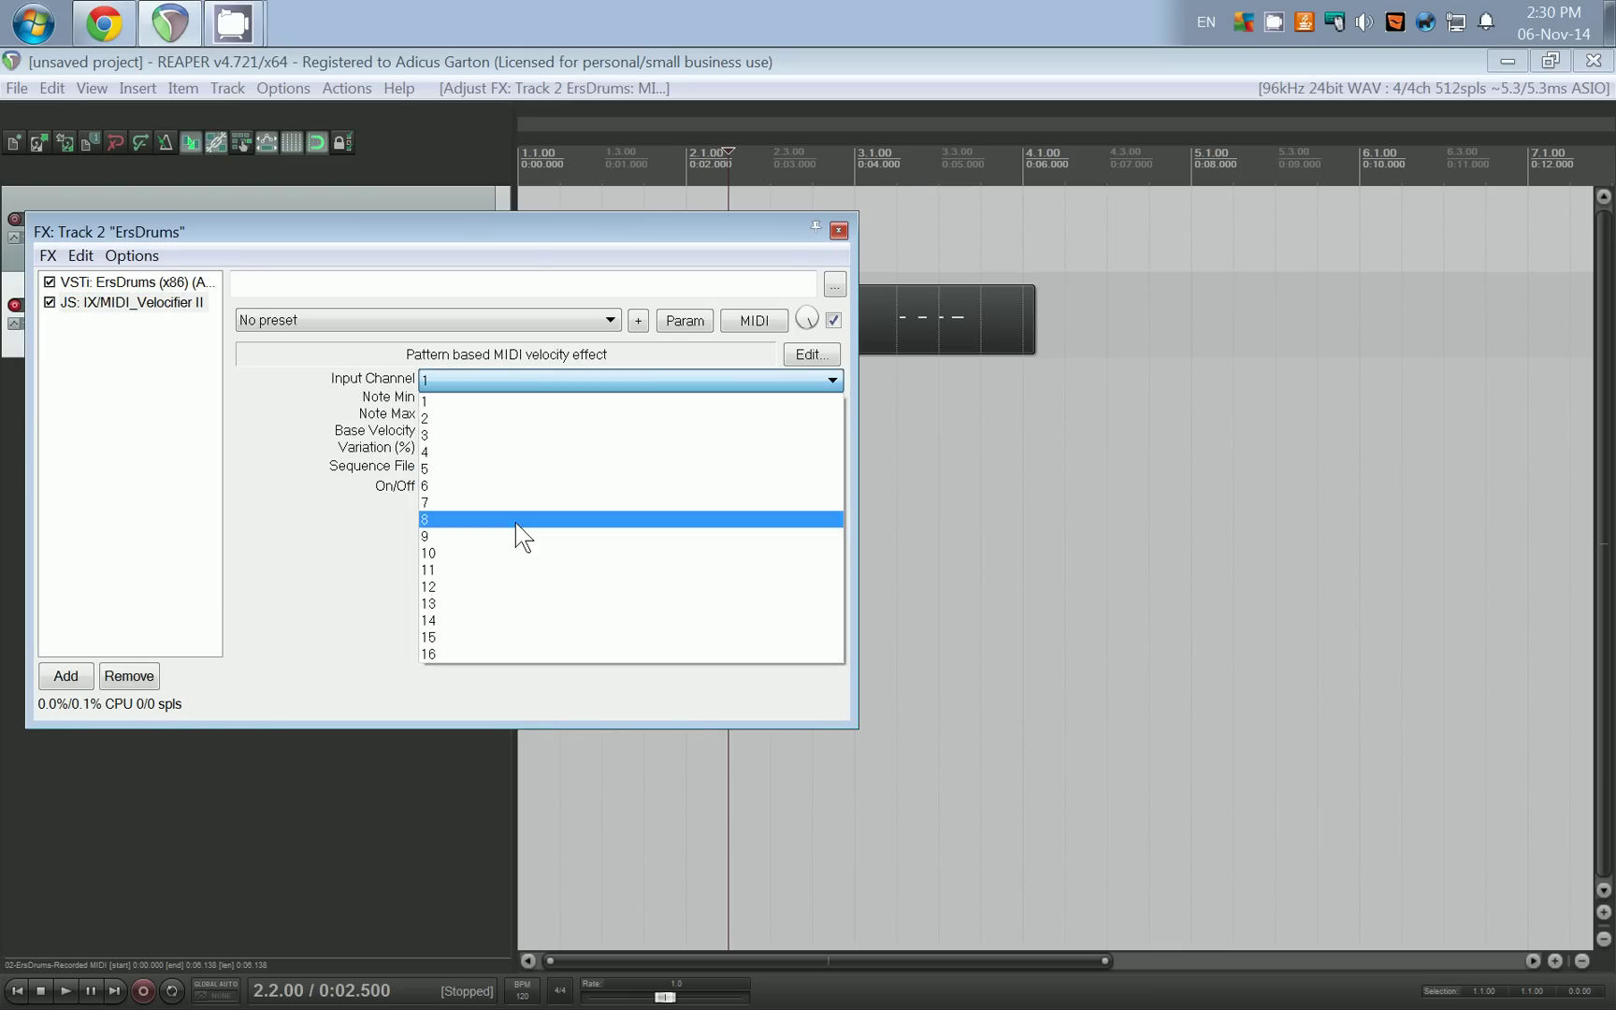
click(512, 553)
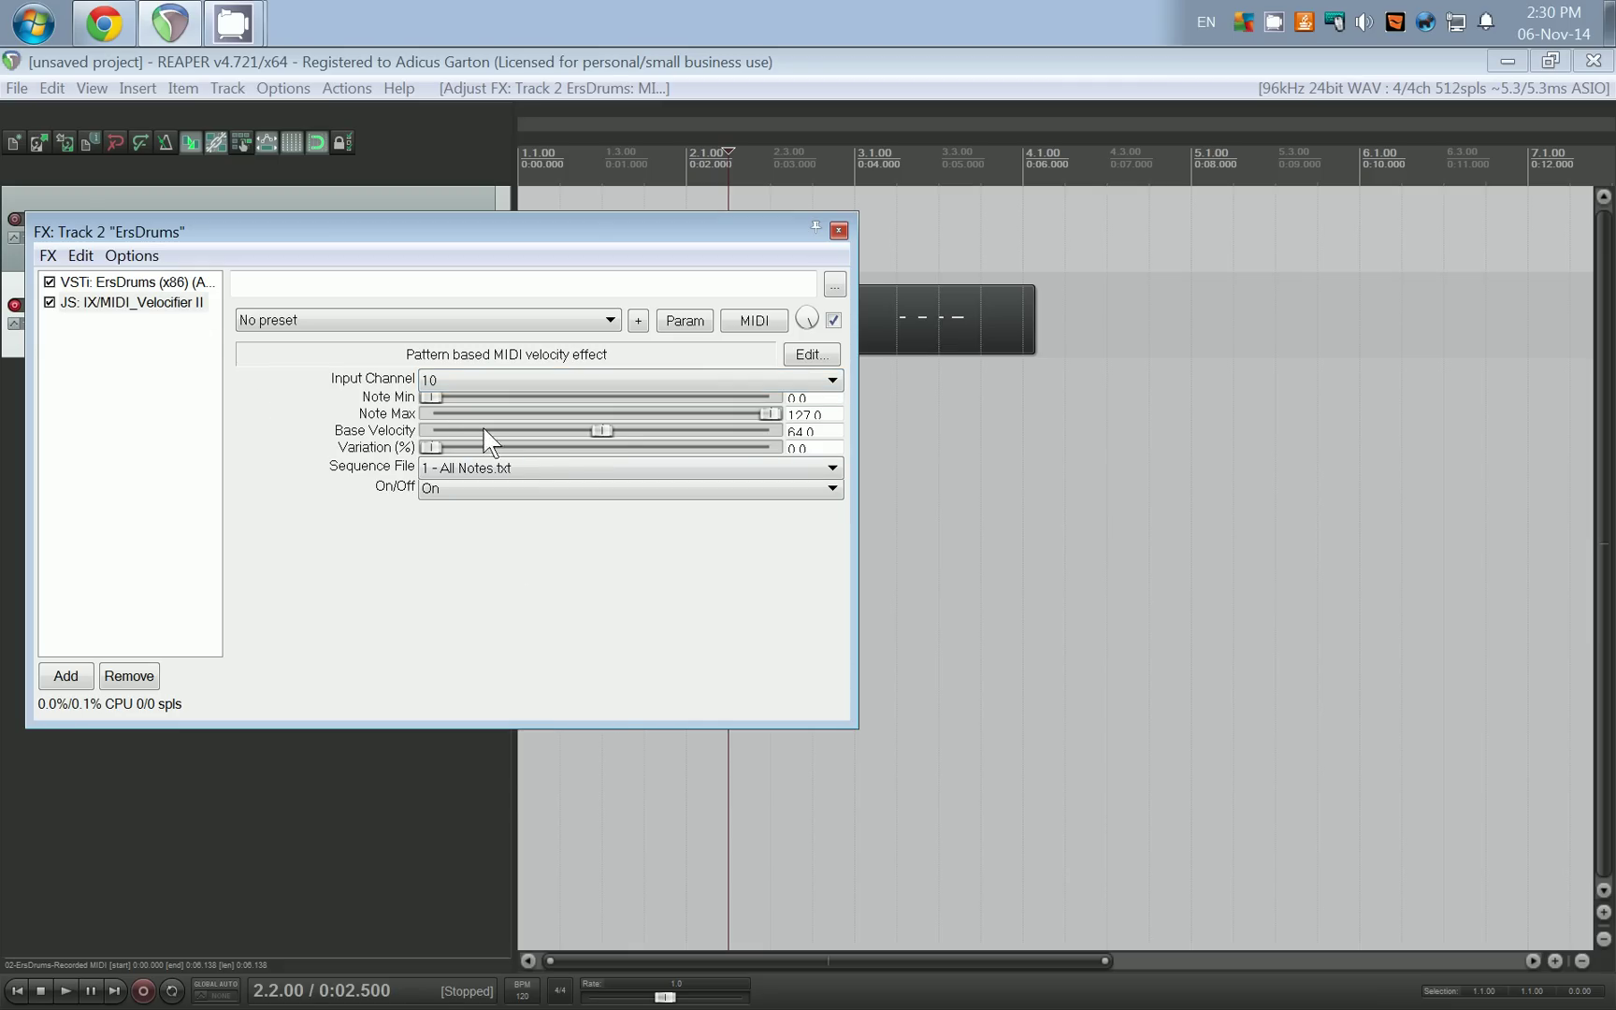
drag(603, 428, 831, 434)
- Move the Velocifier ahead of ErsDrums in the chain and reopen the recorded MIDI take
drag(155, 311, 152, 285)
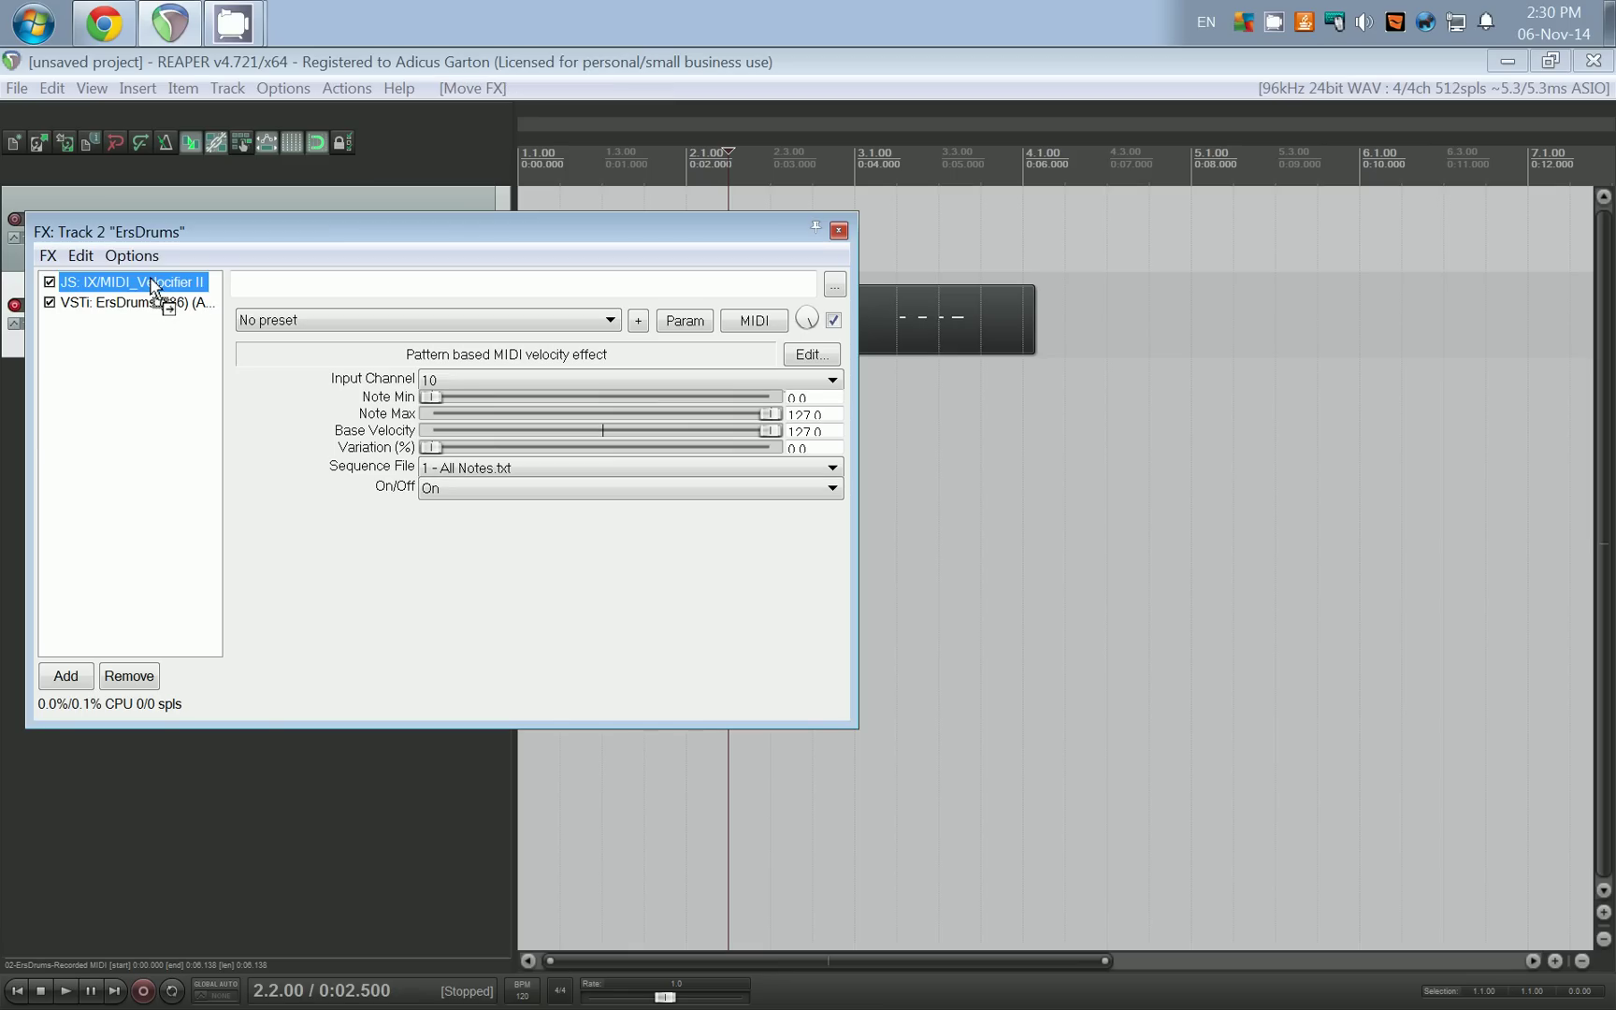
click(169, 343)
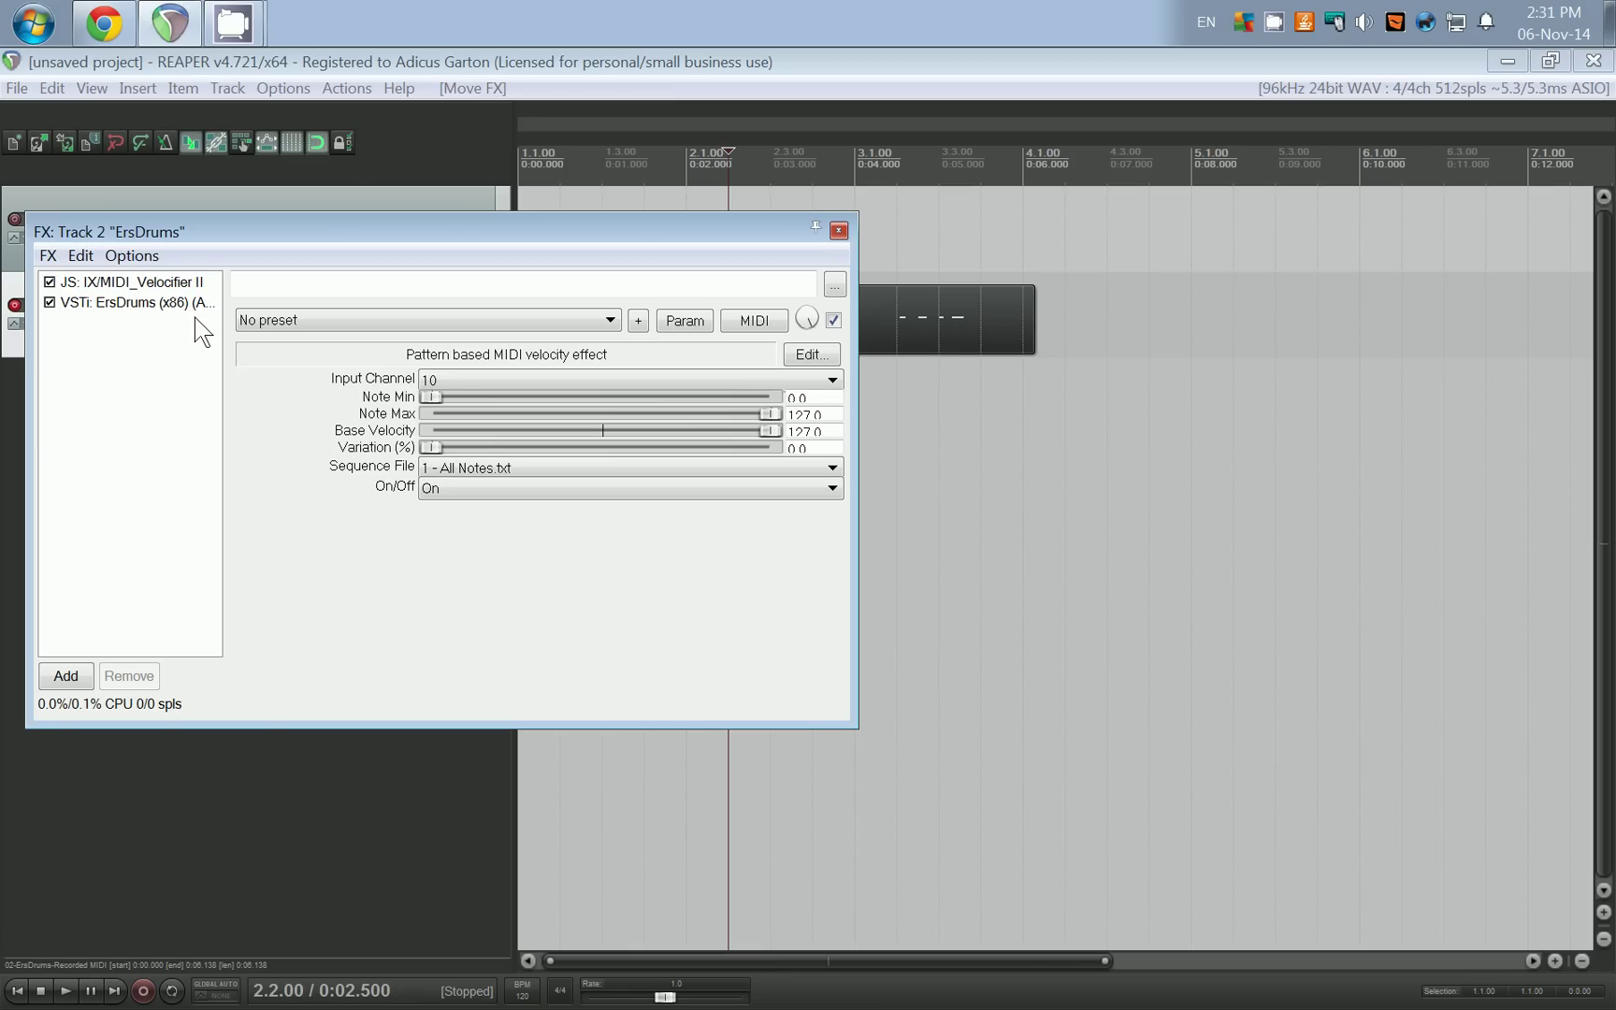
drag(256, 232, 295, 440)
double_click(815, 309)
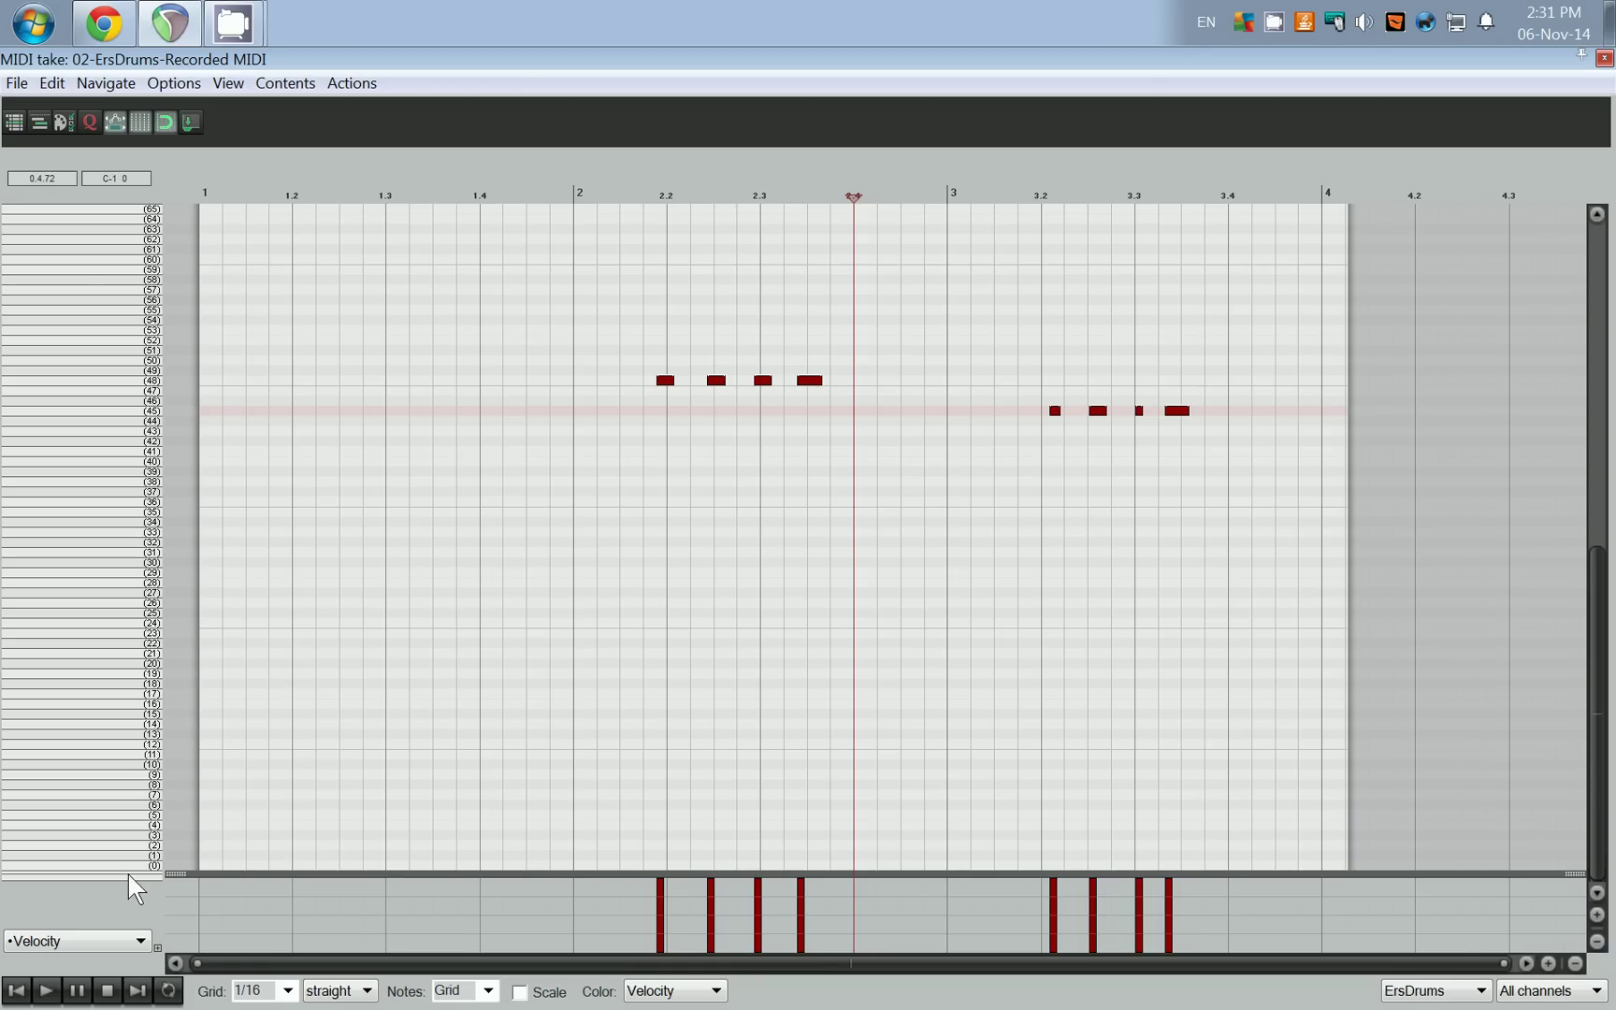
scroll(700, 851, down, 3)
scroll(632, 873, up, 5)
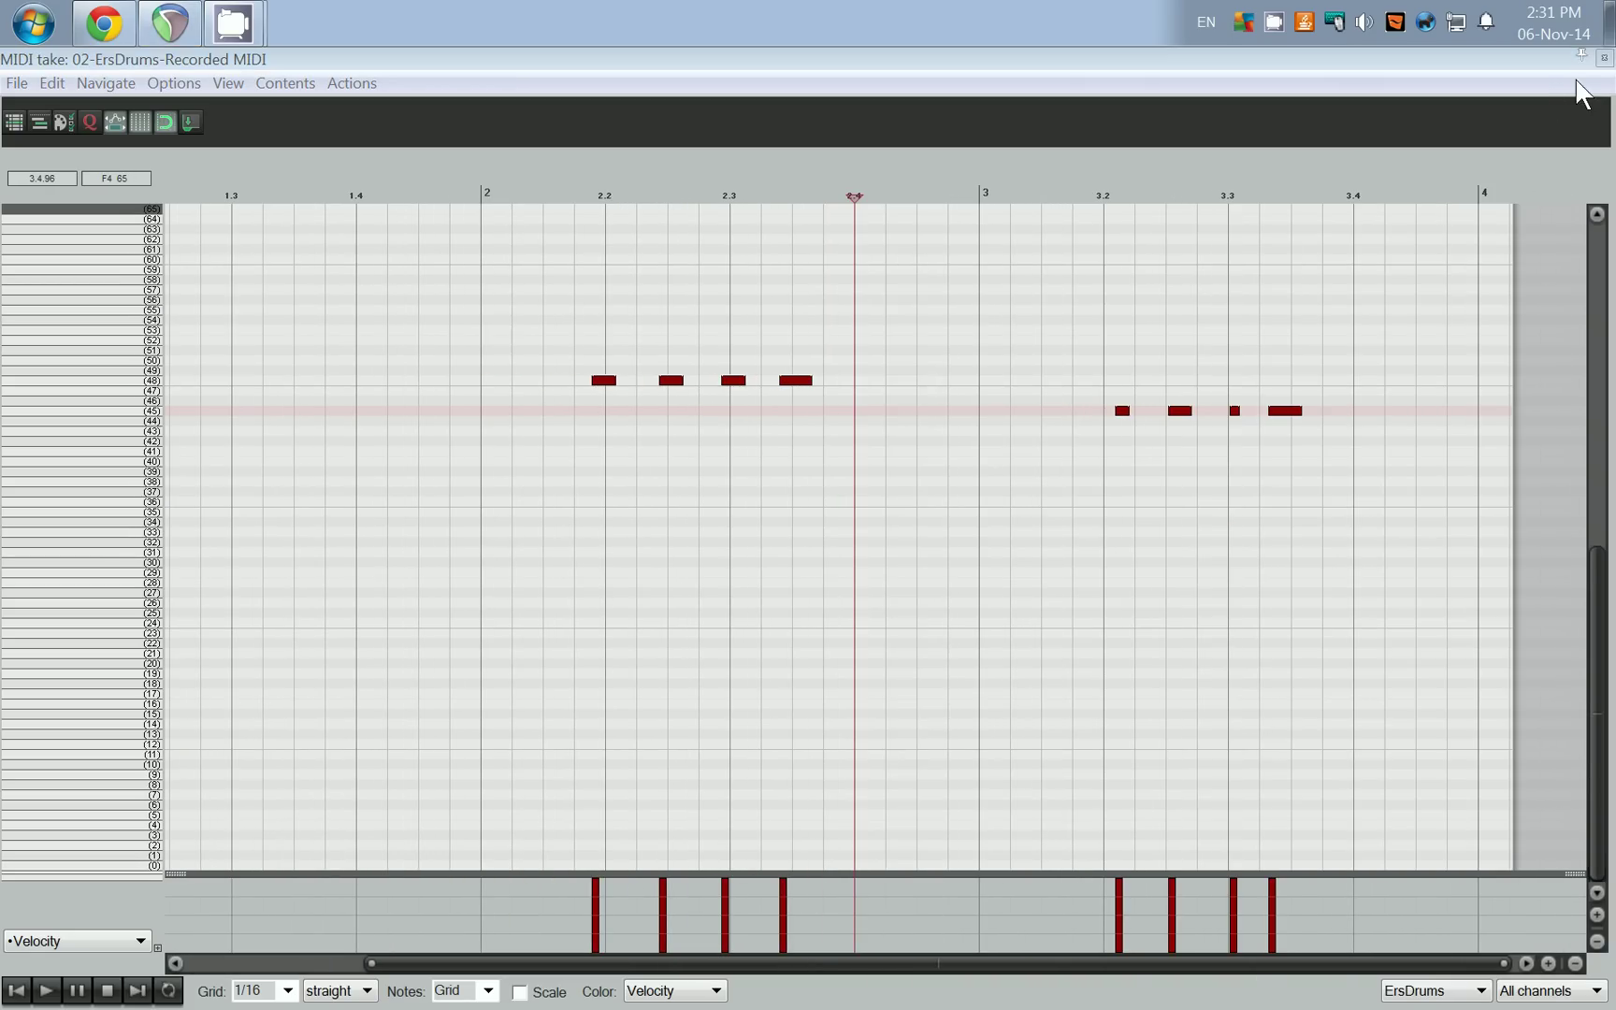
- Close the MIDI editor, check the Velocifier and ErsDrums settings, then close the ErsDrums windows
click(1605, 58)
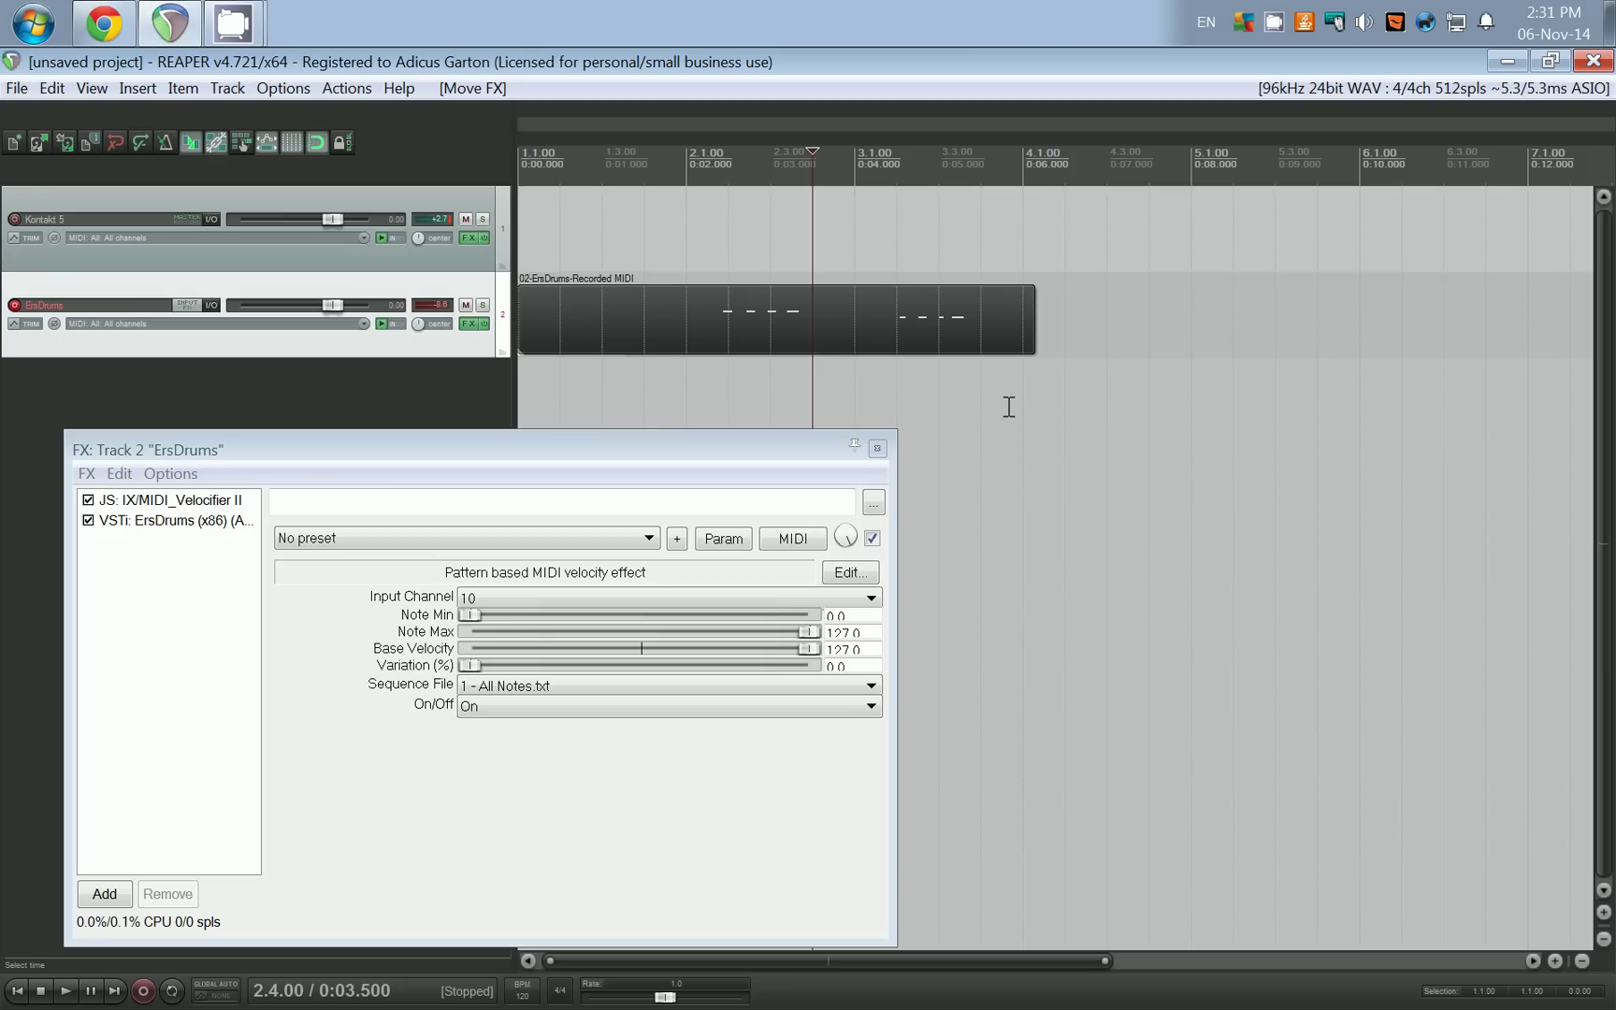
click(210, 505)
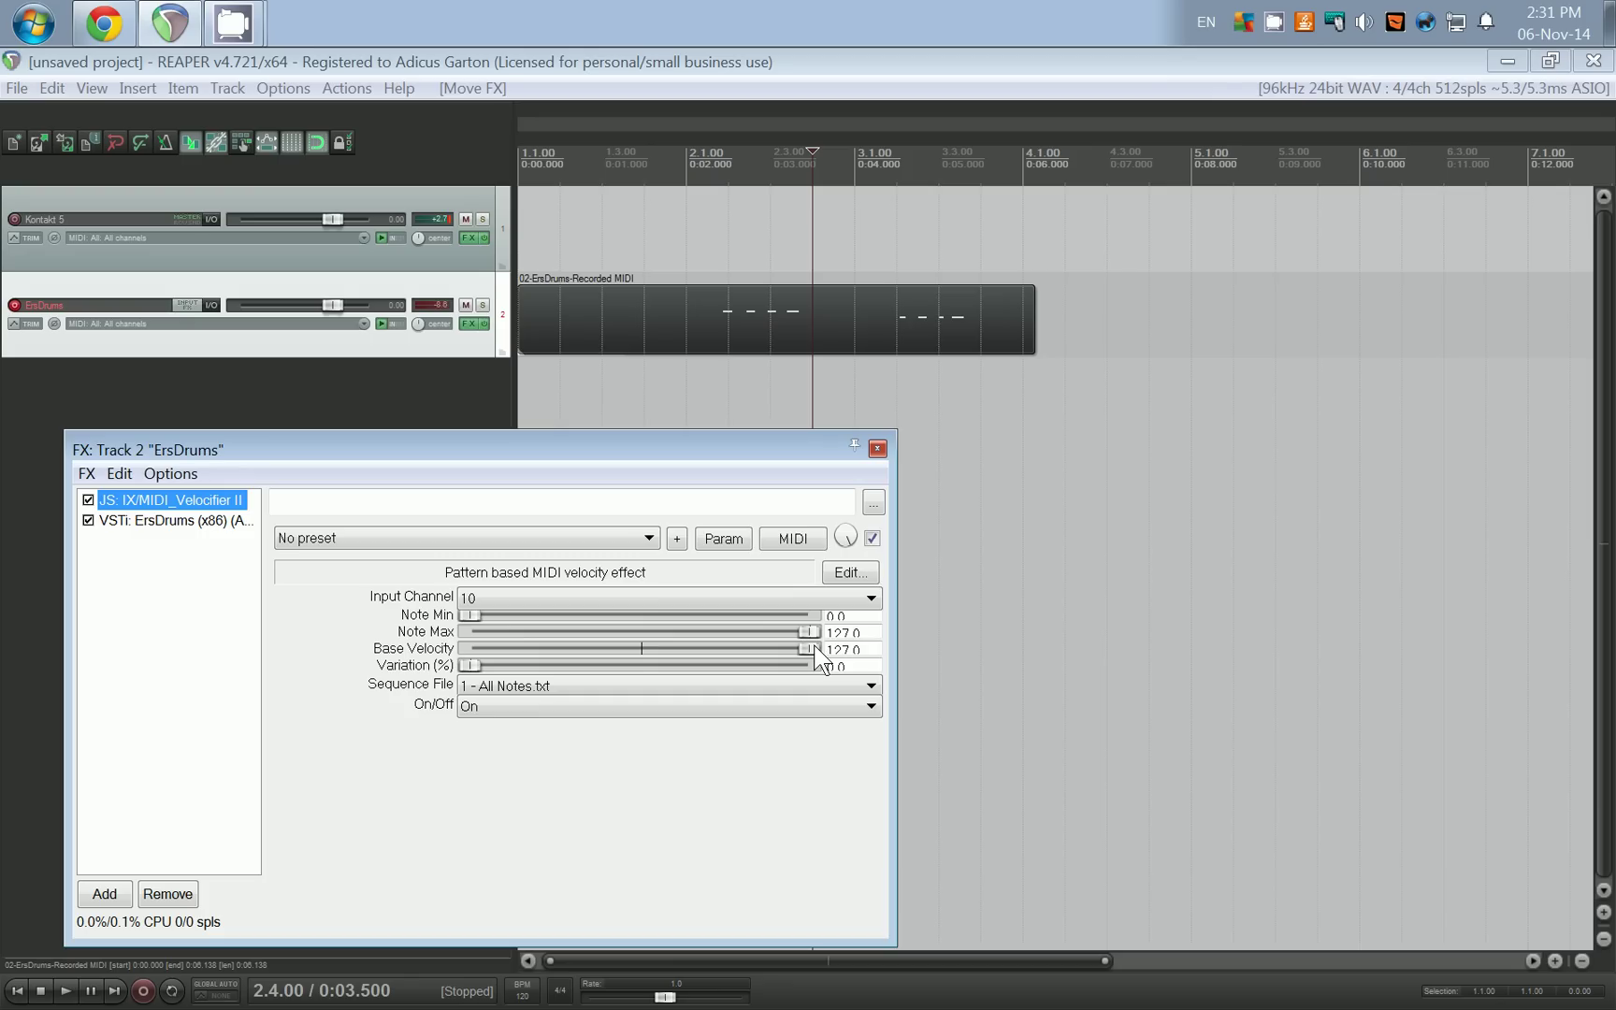
click(194, 523)
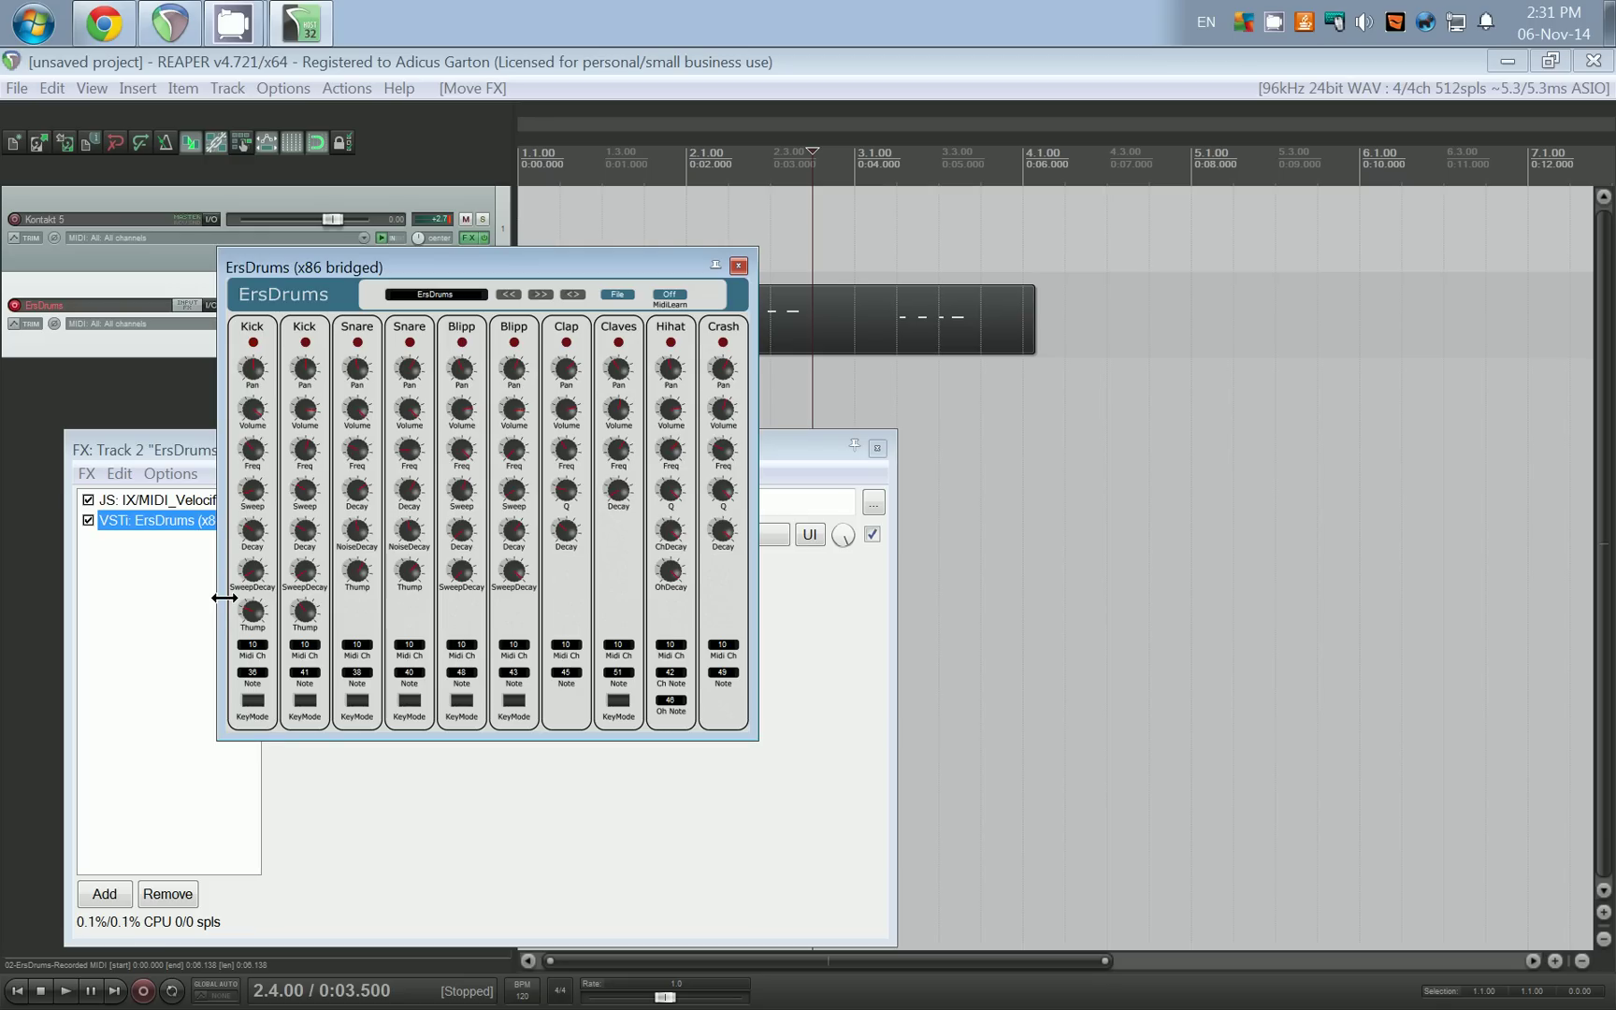
click(737, 266)
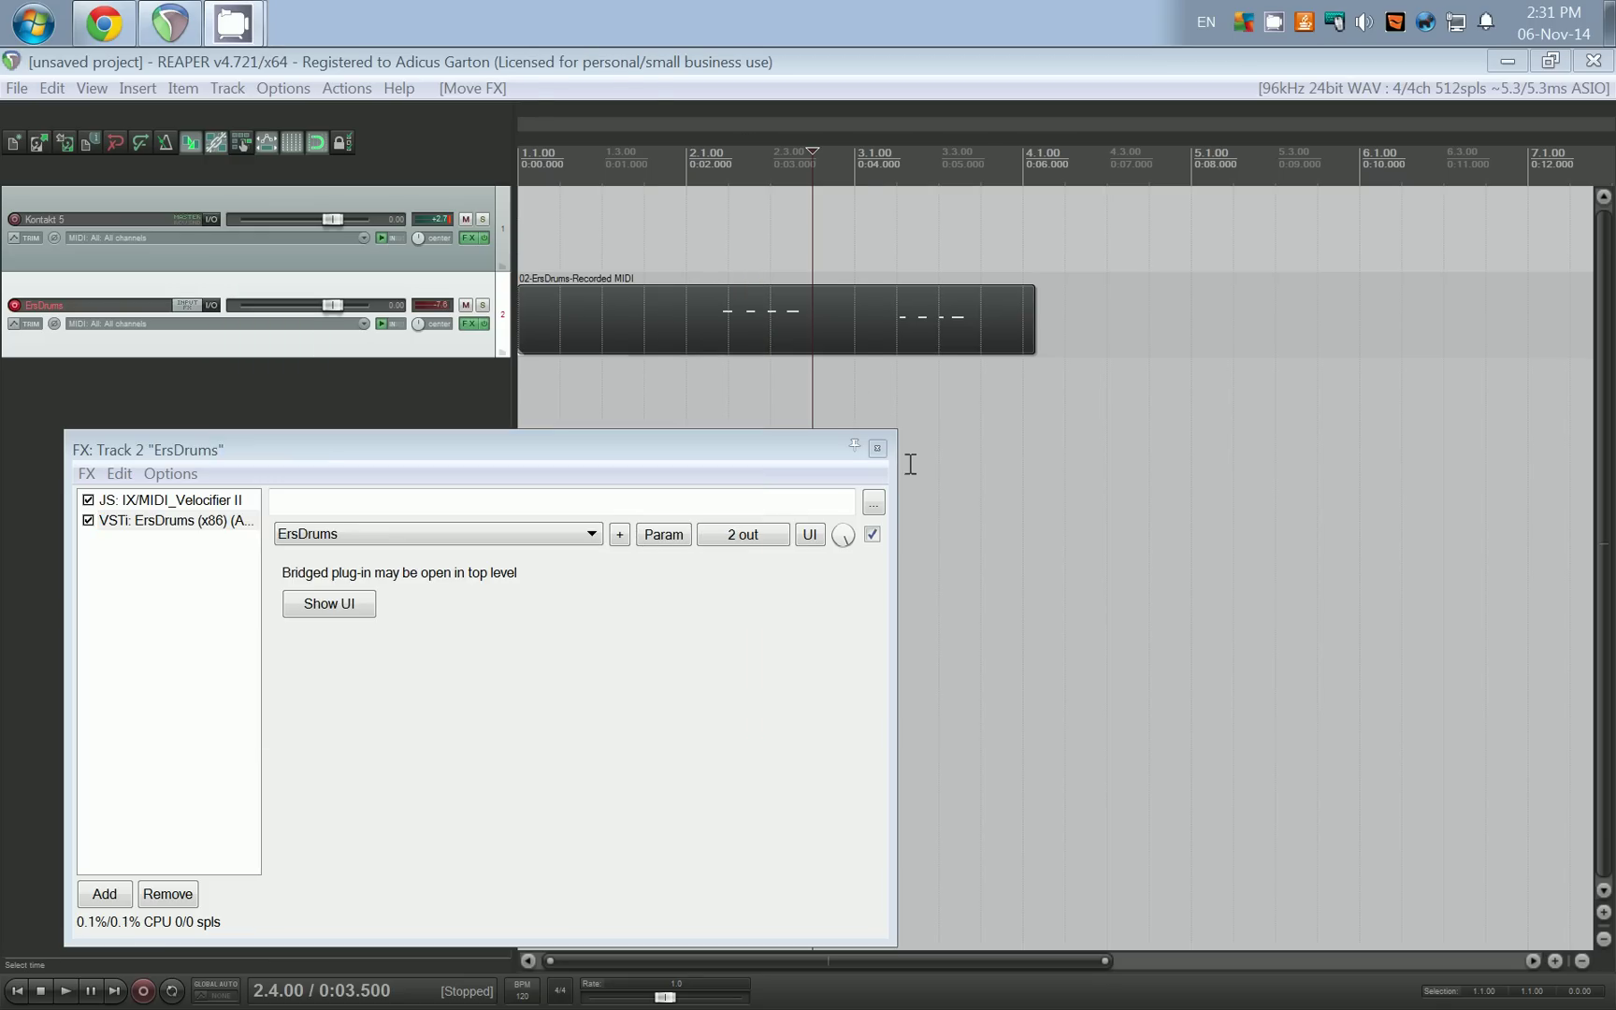
click(877, 448)
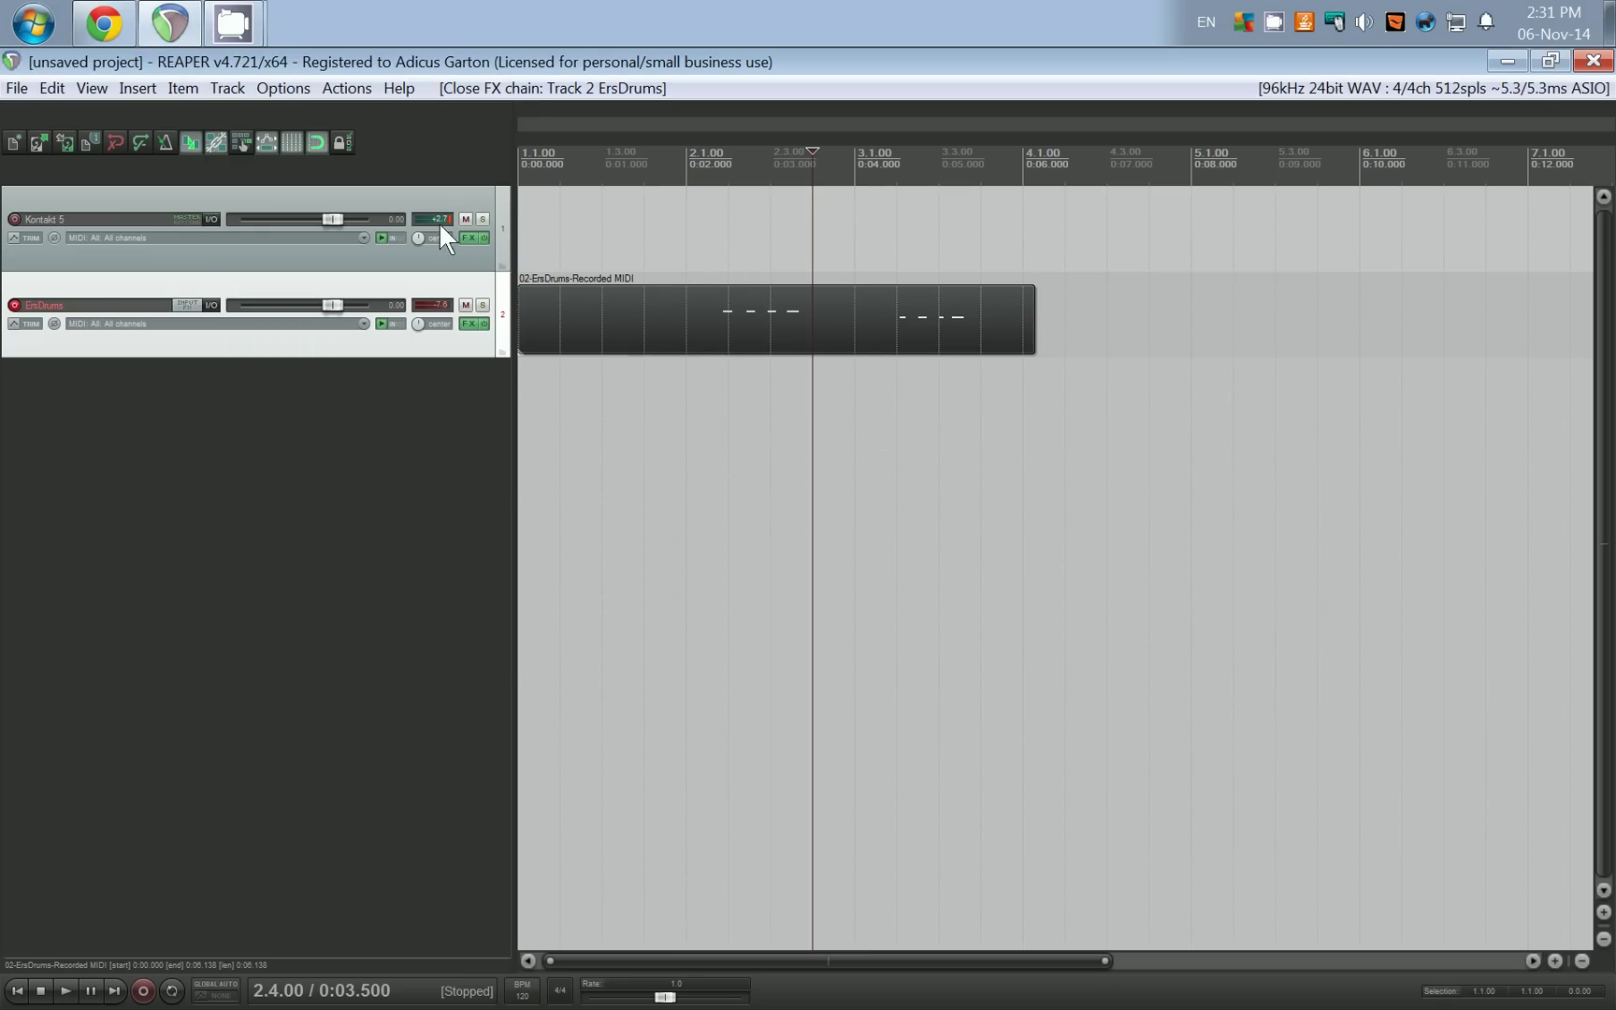
- Delete the recorded MIDI item from the ErsDrums track and return to the project start
scroll(579, 395, down, 3)
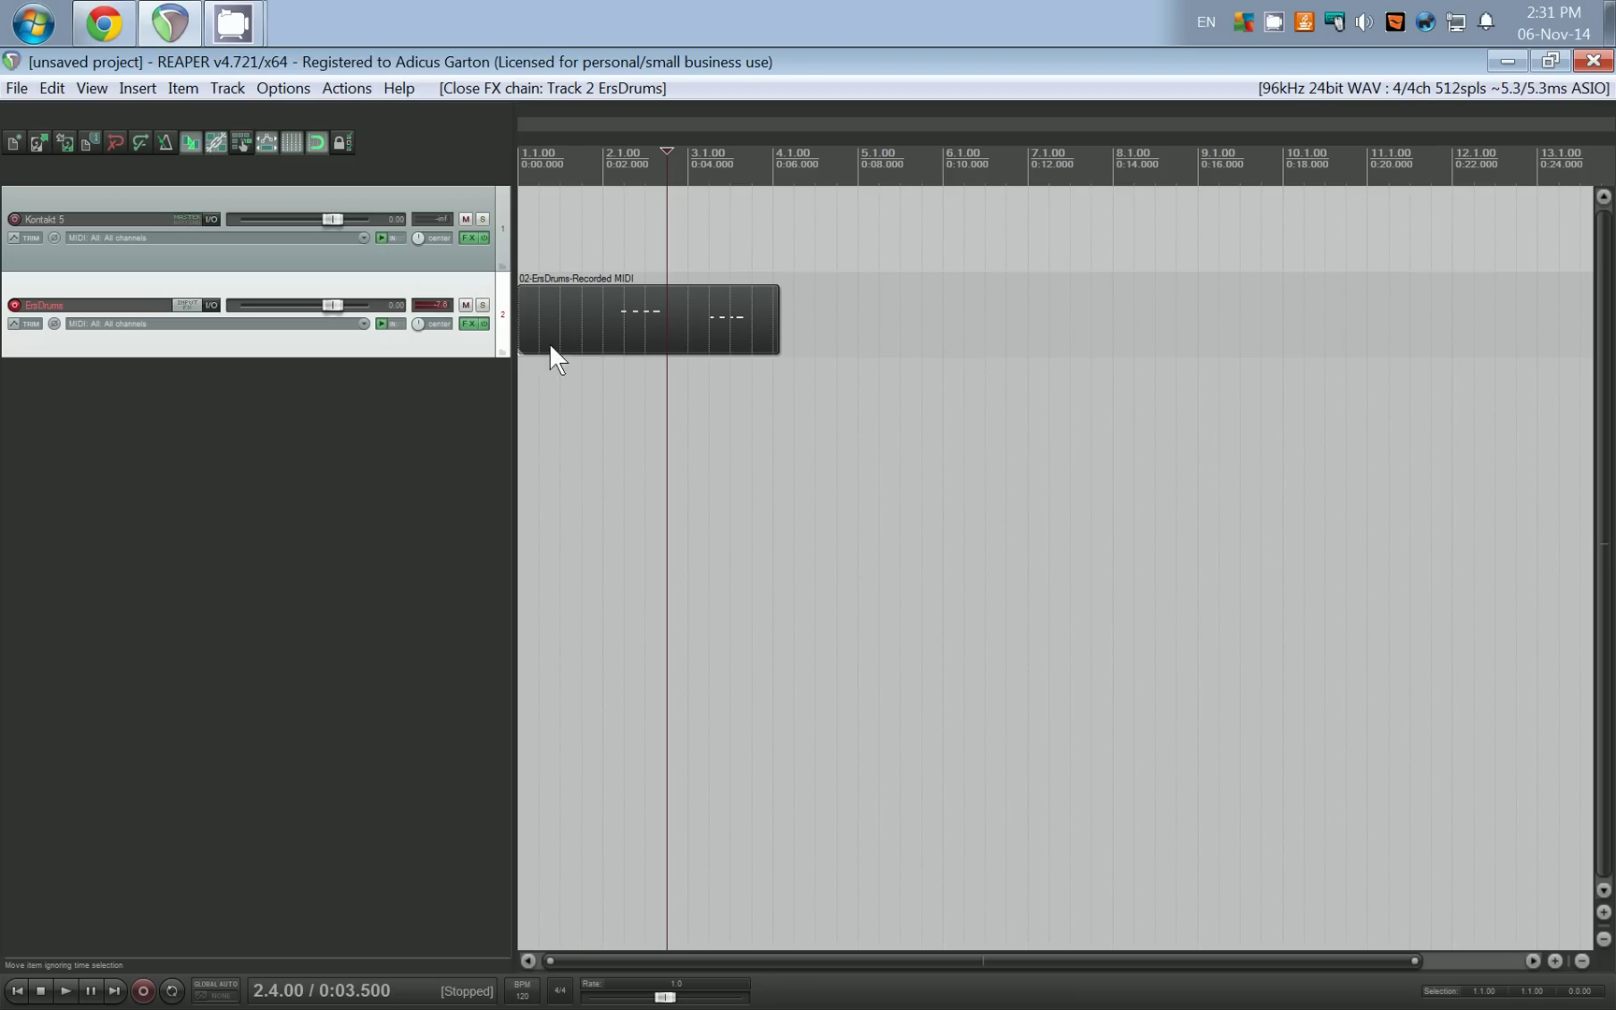
click(575, 329)
key(Delete)
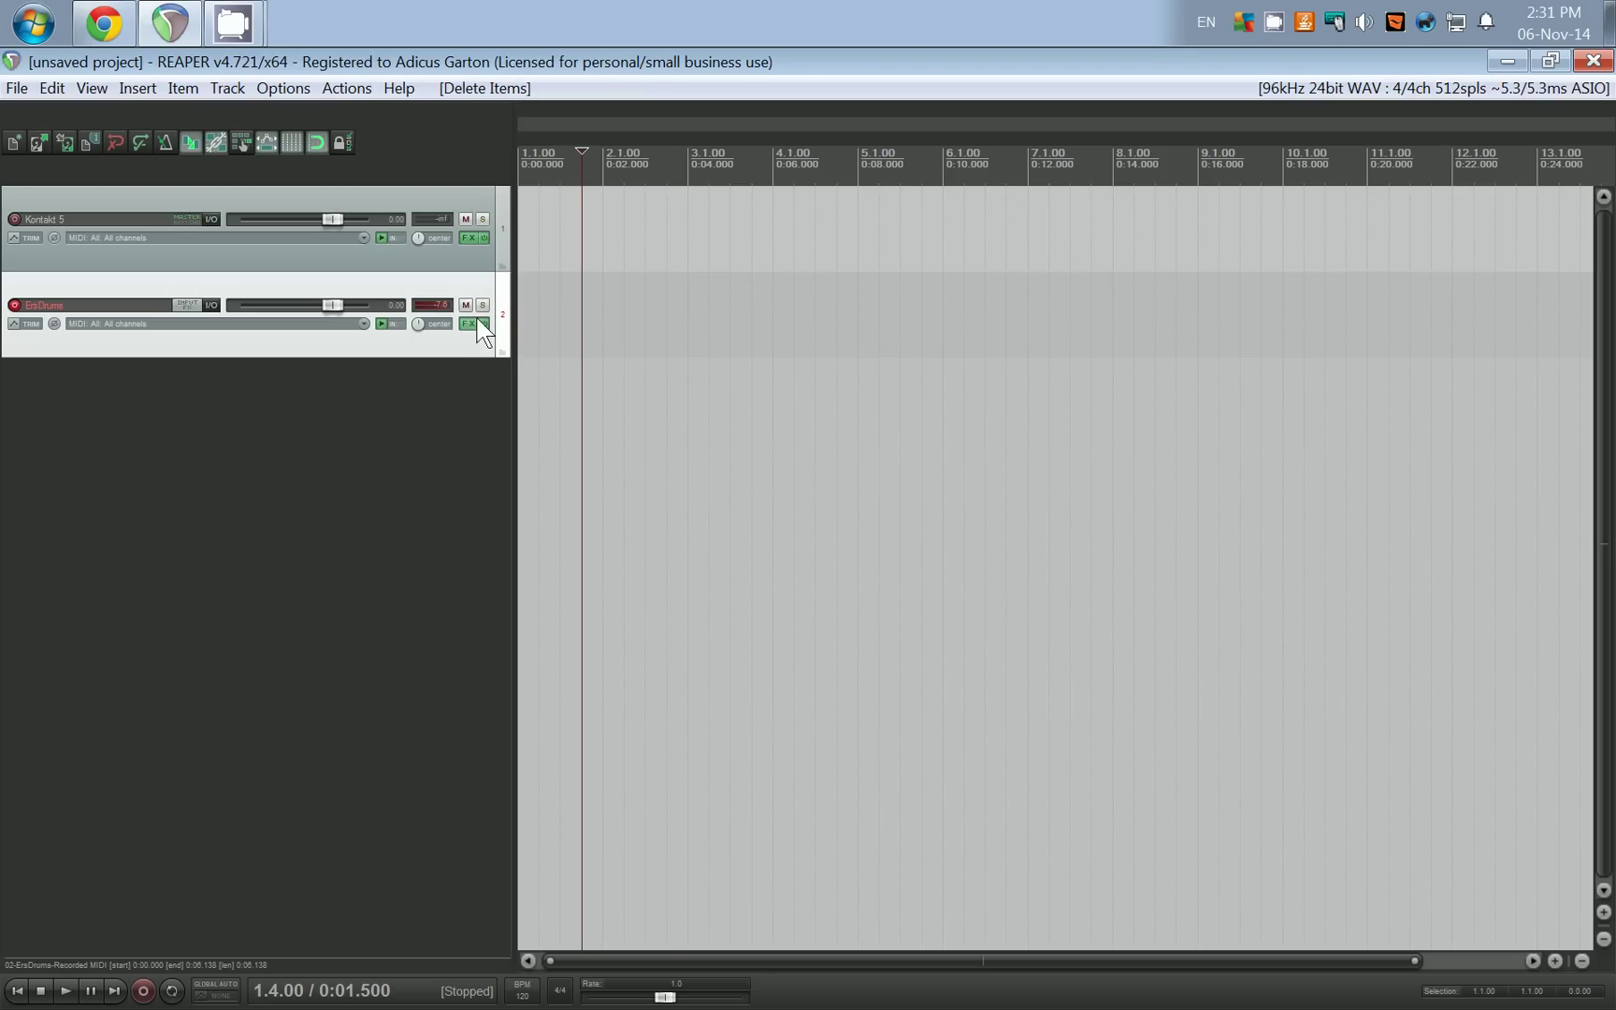
click(539, 329)
key(Home)
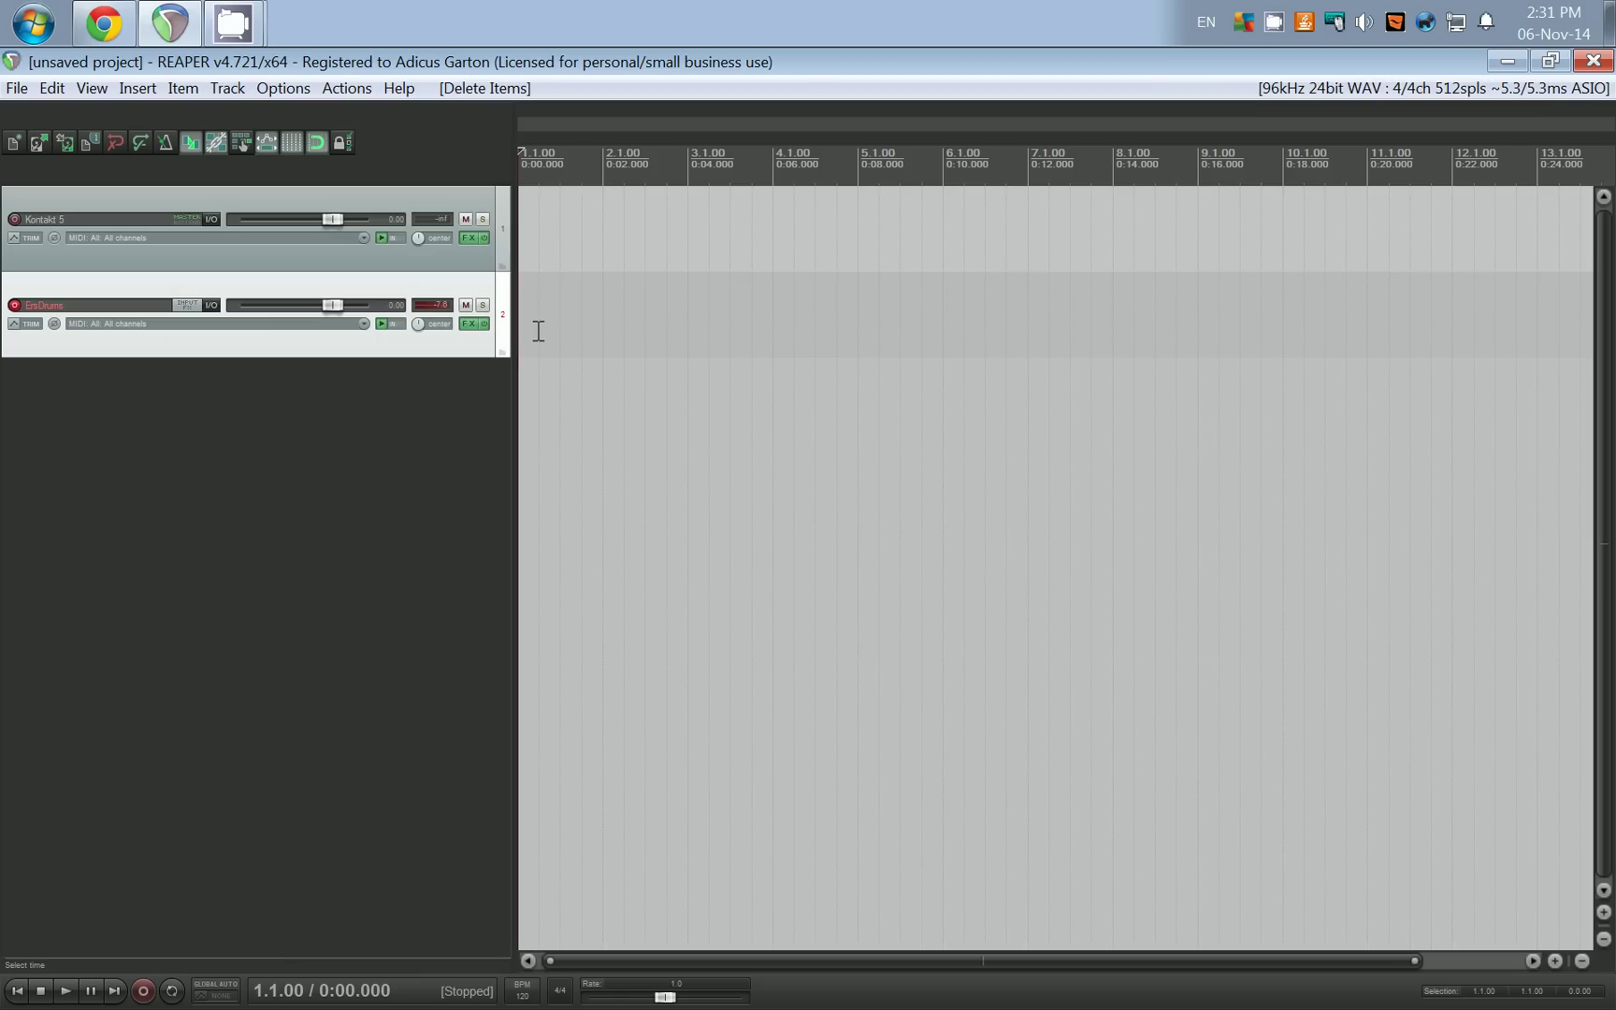
- Record a new MIDI beat take with Ctrl+R, then play it back and stop
key(ctrl+r)
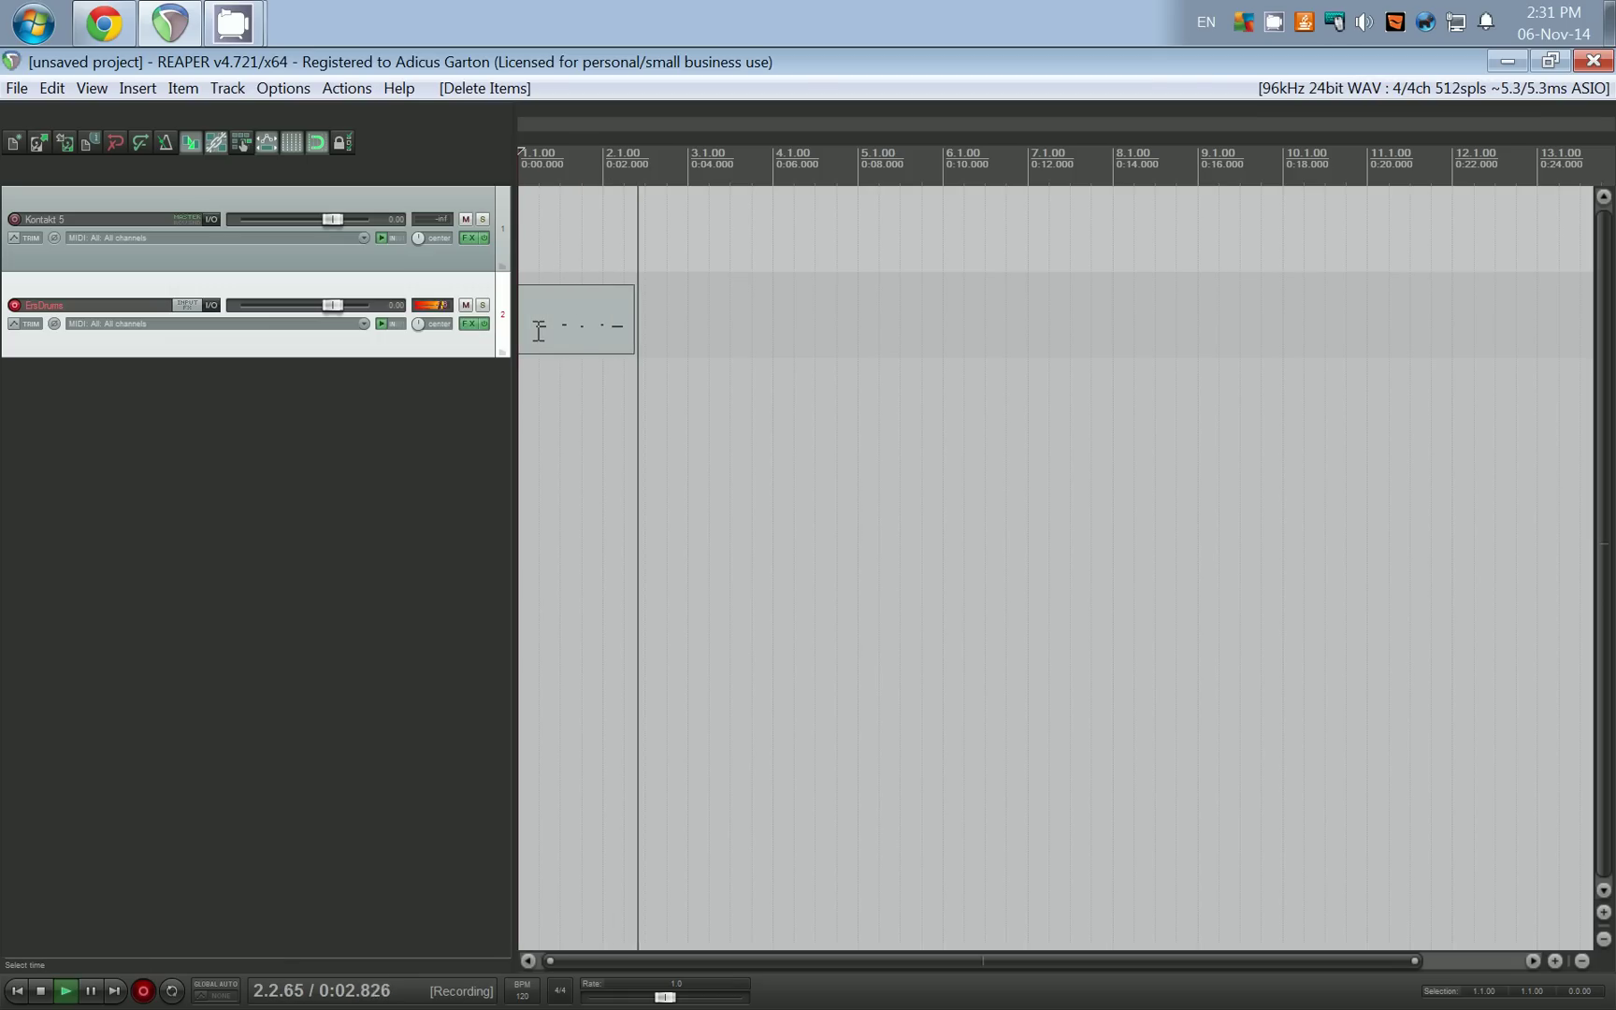
key(space)
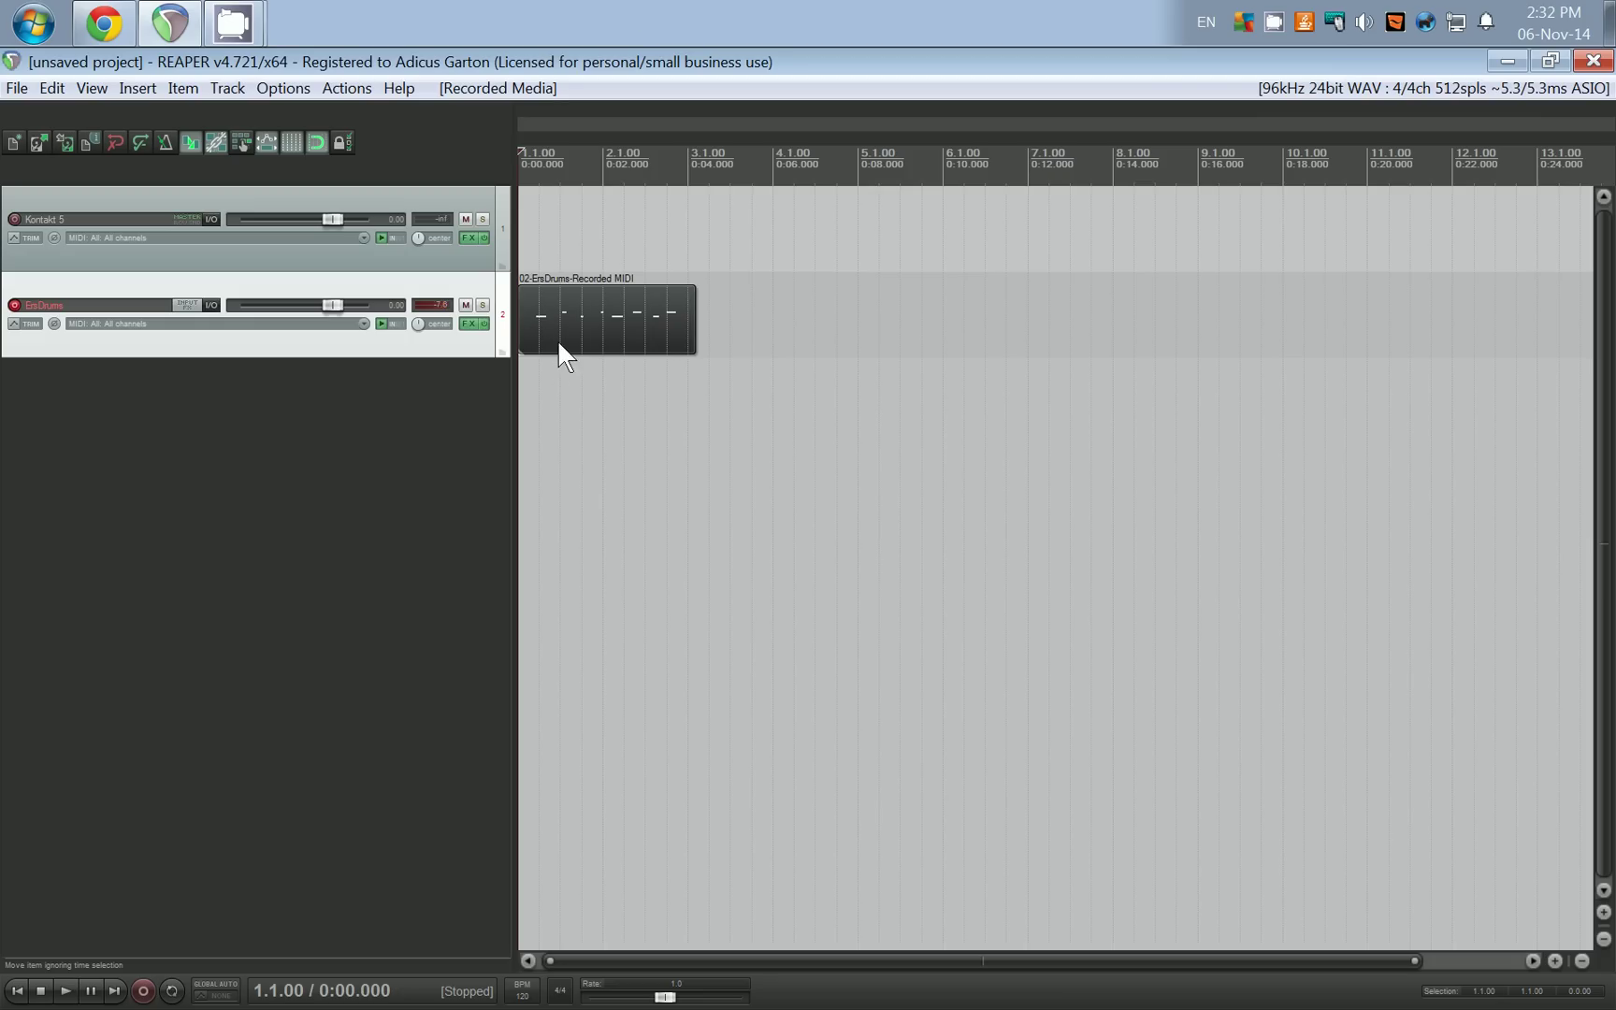
click(1347, 23)
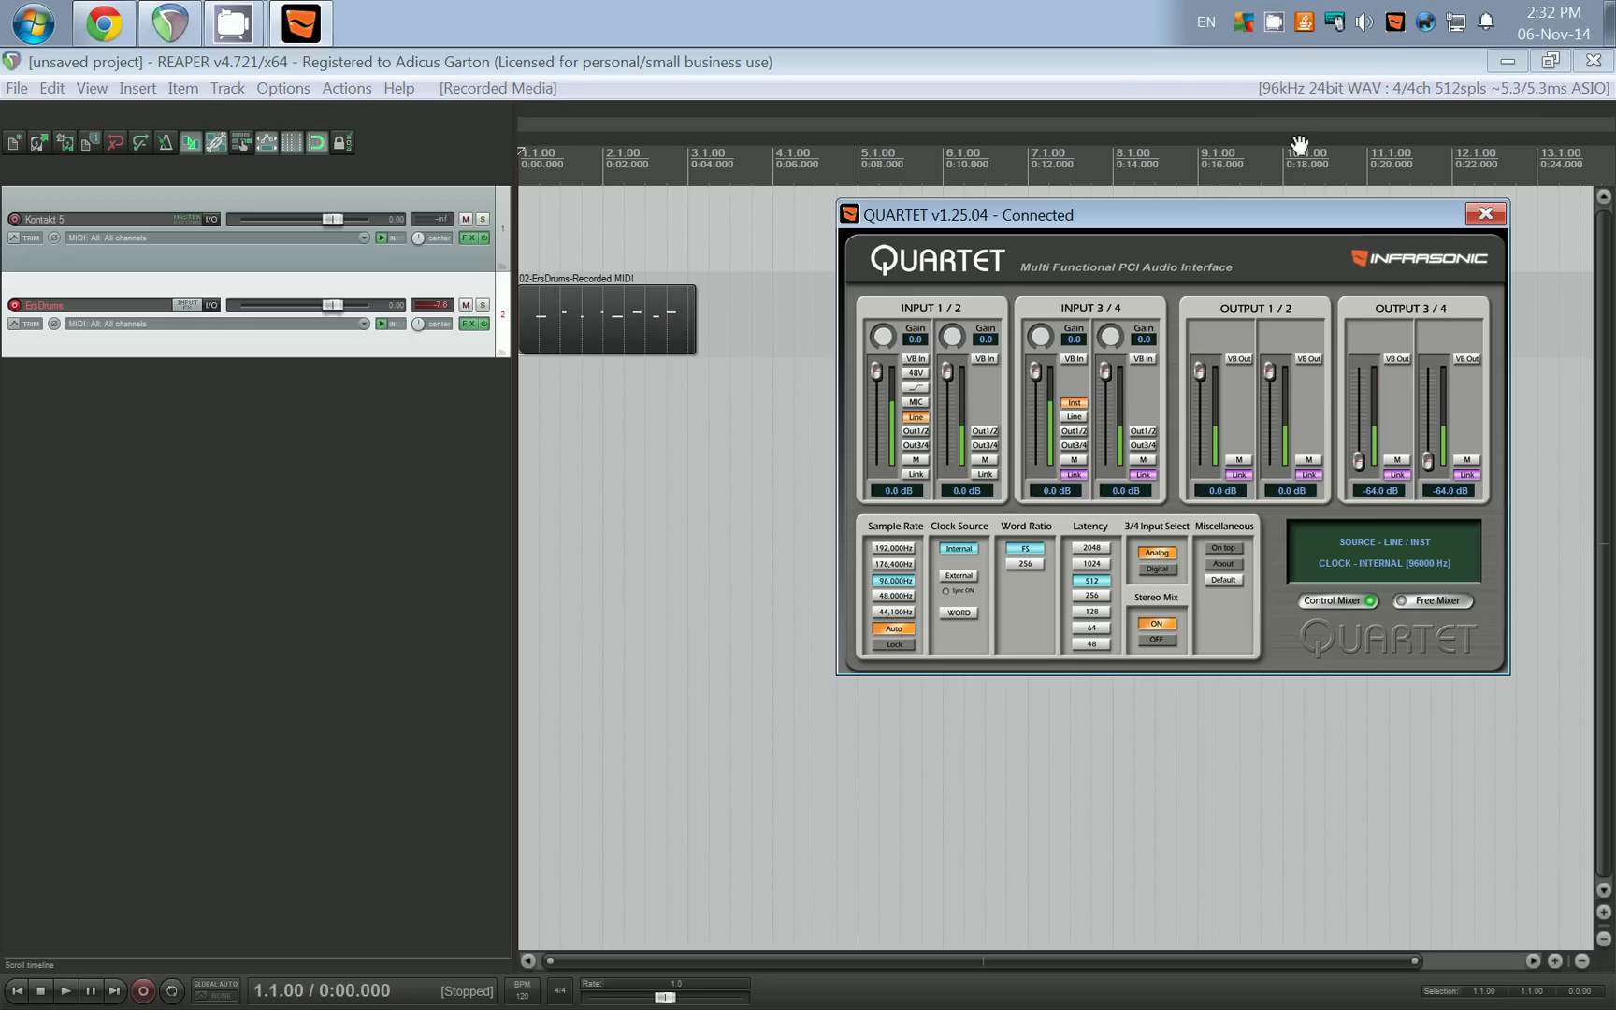
click(1105, 47)
key(space)
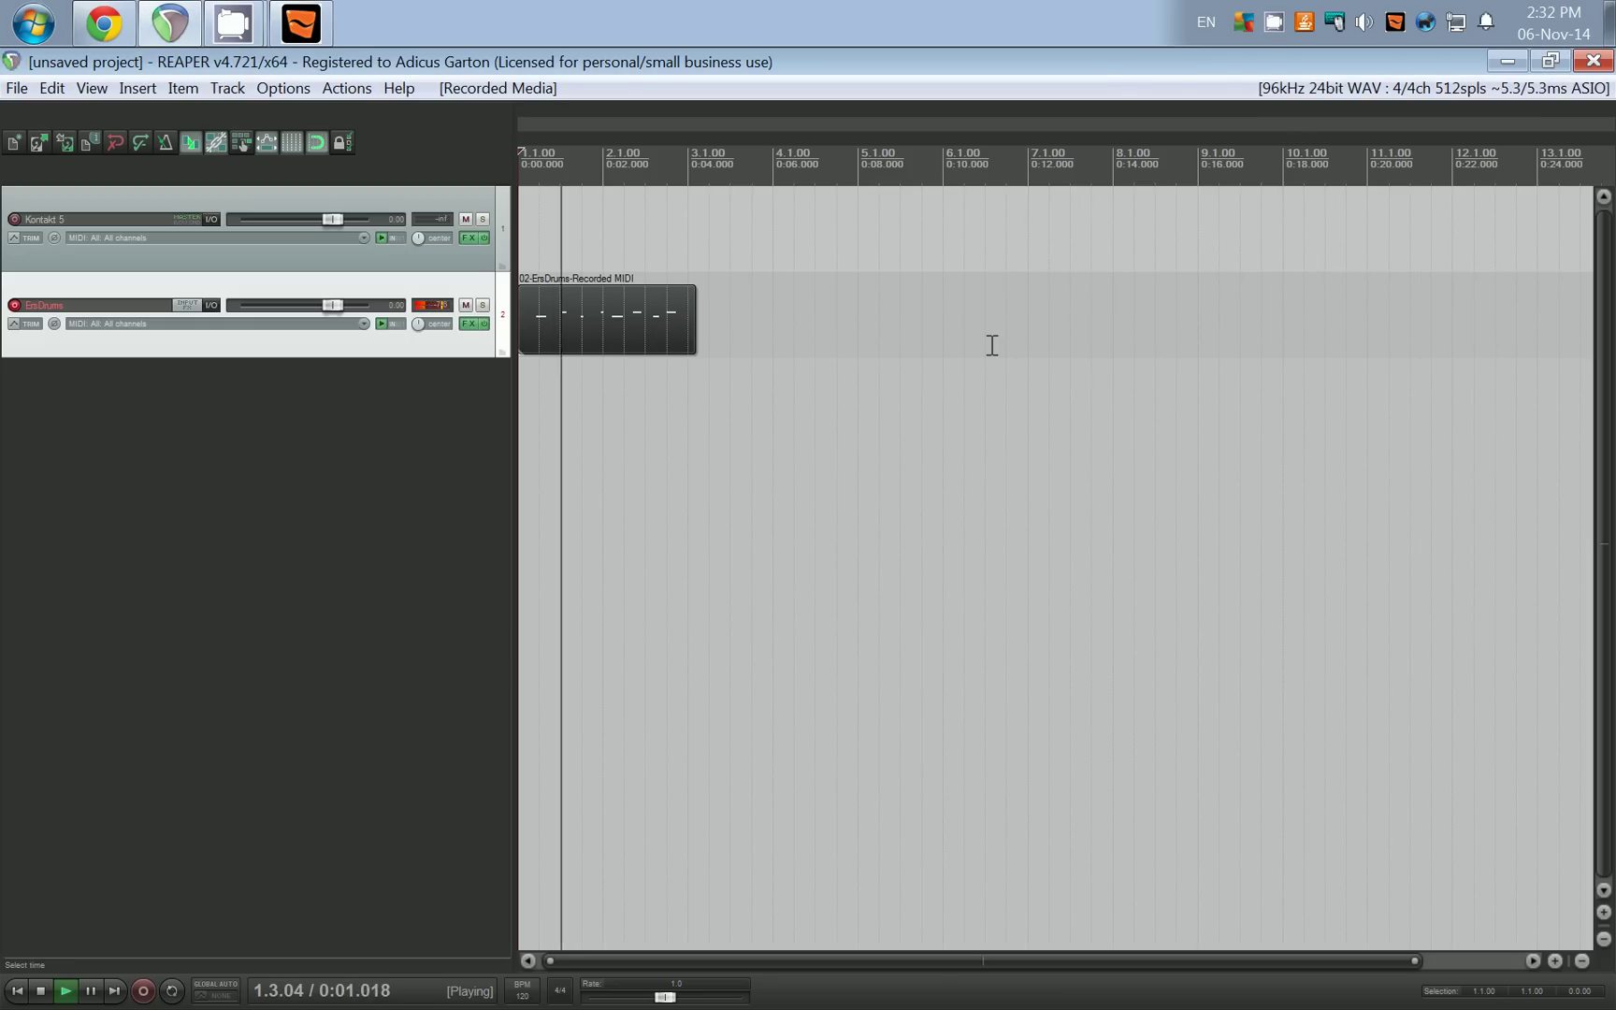
click(1392, 20)
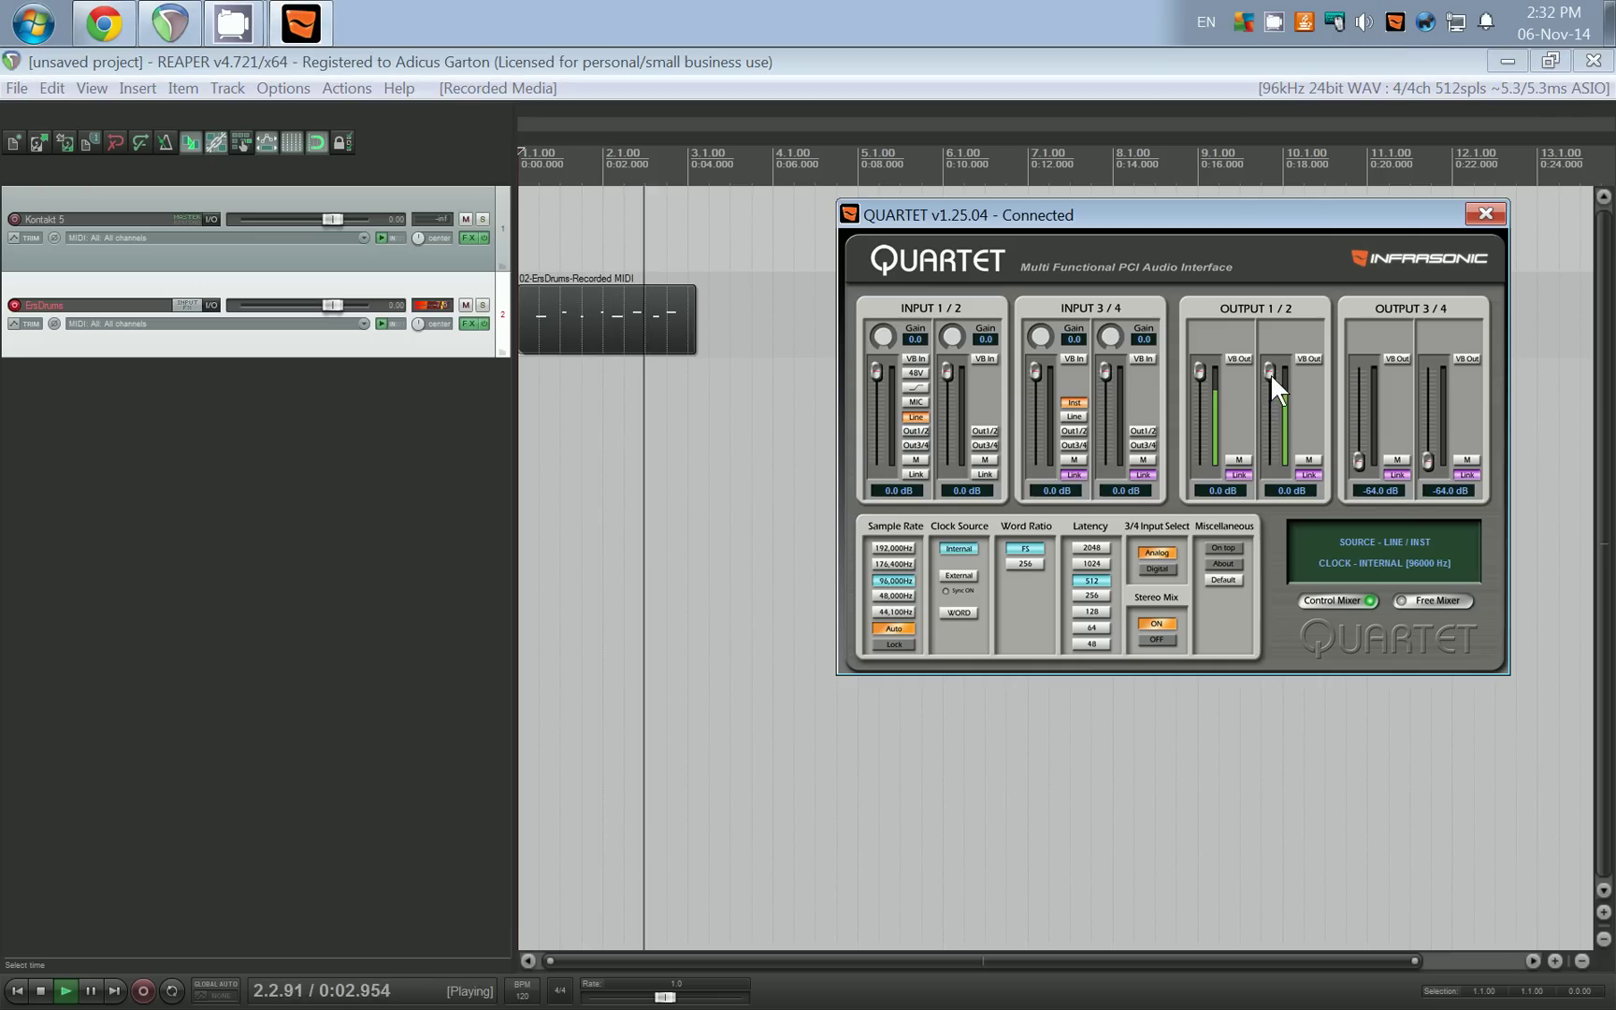
click(1121, 54)
key(space)
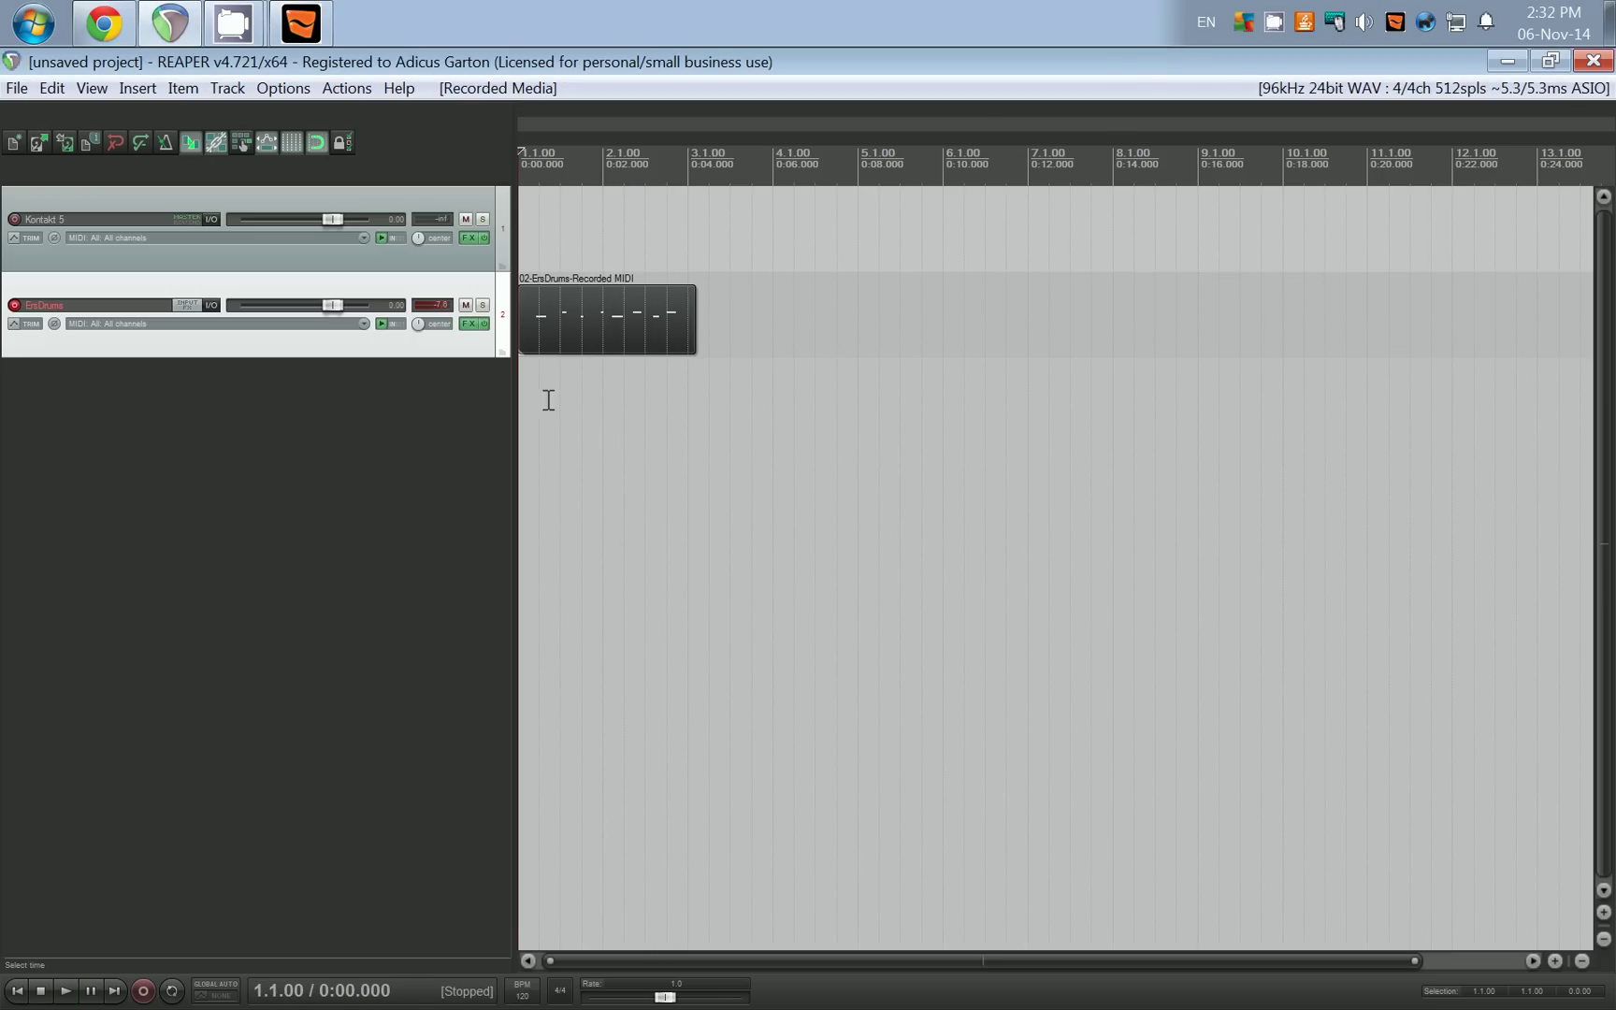
- Enable repeat, open the ErsDrums FX chain, and search the Add FX list for 'reaverb'
click(172, 991)
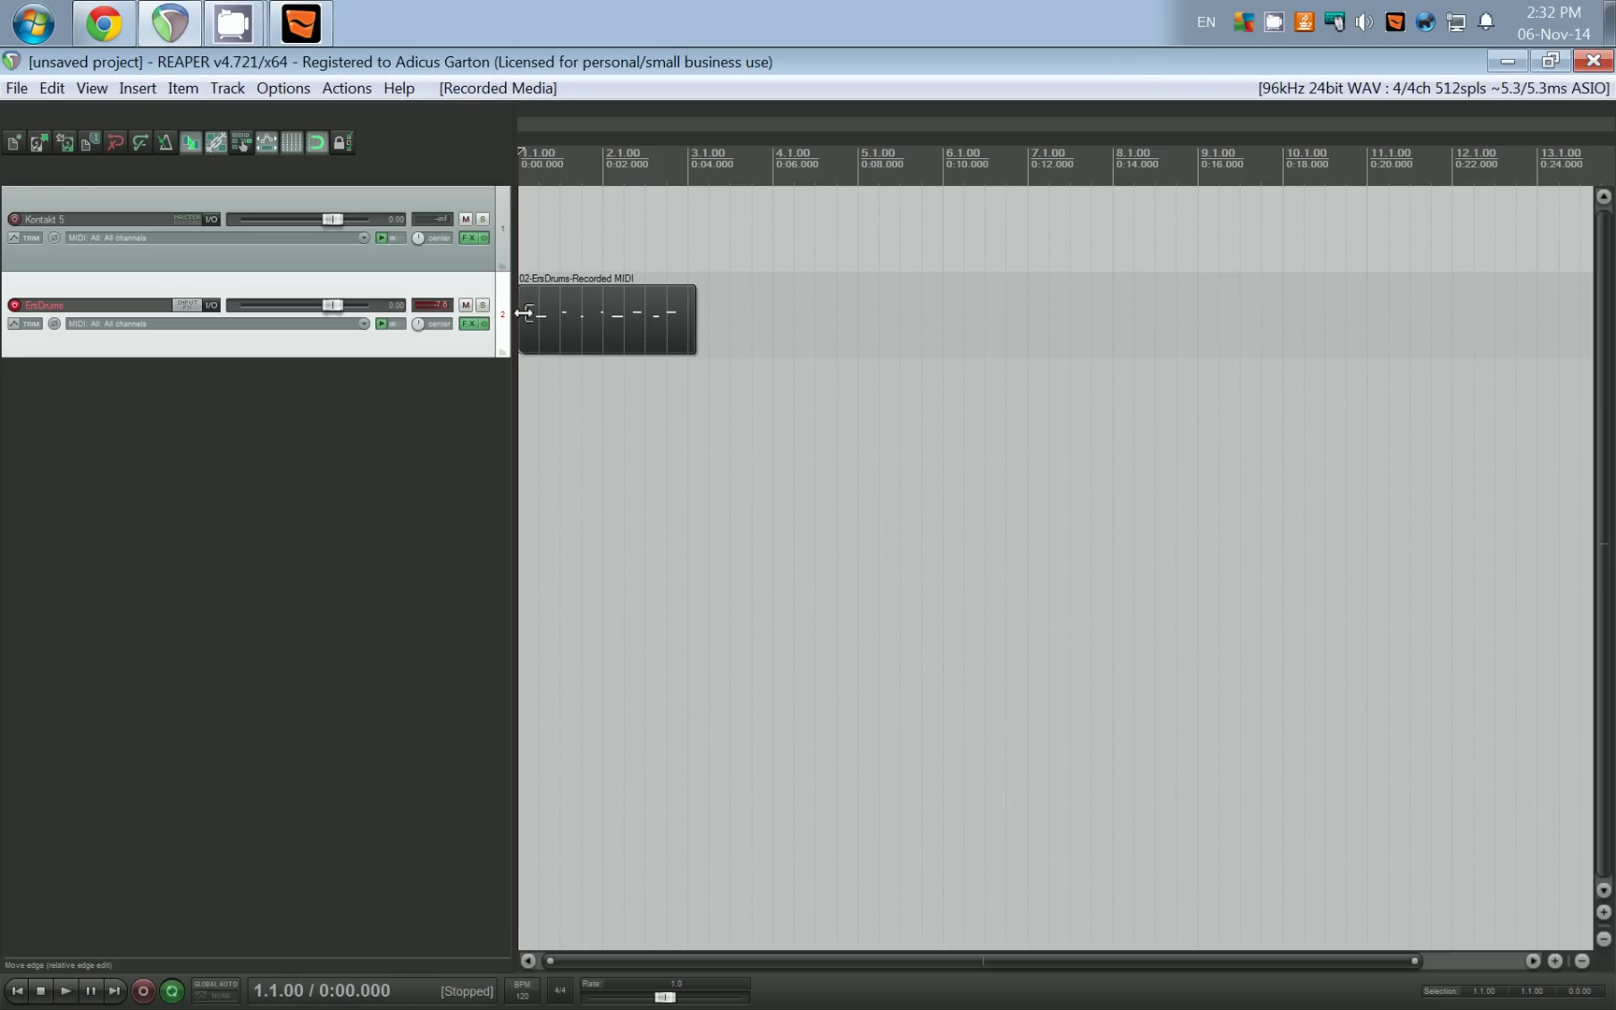
click(469, 323)
click(738, 265)
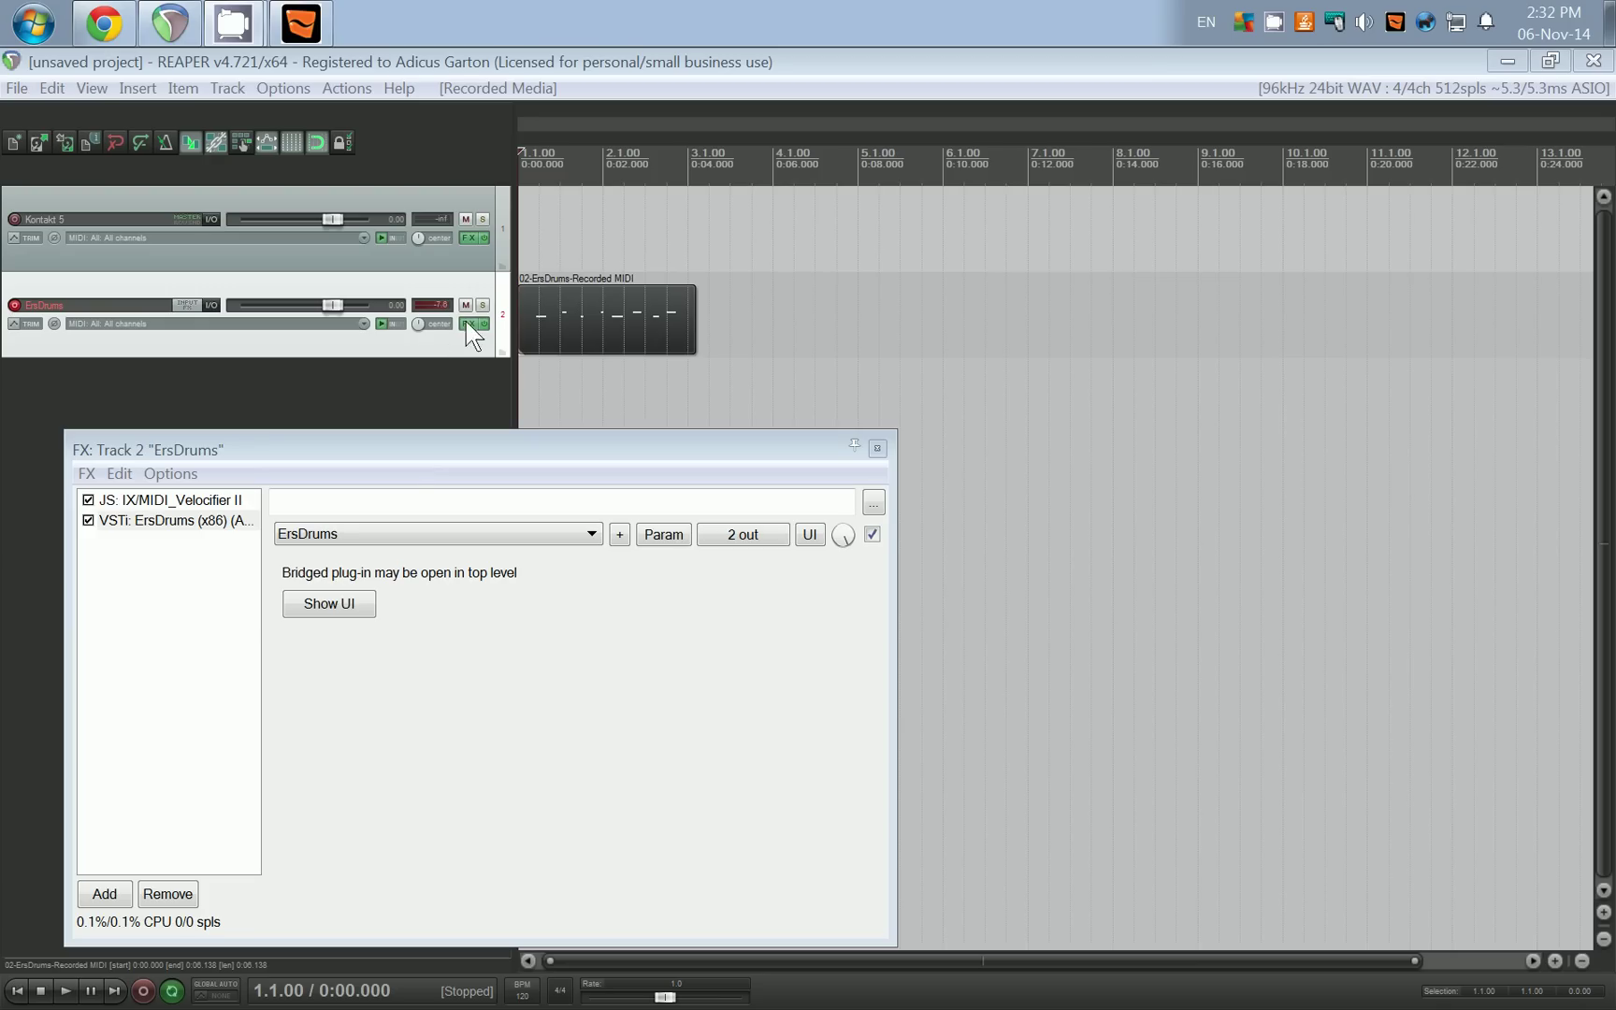
double_click(171, 616)
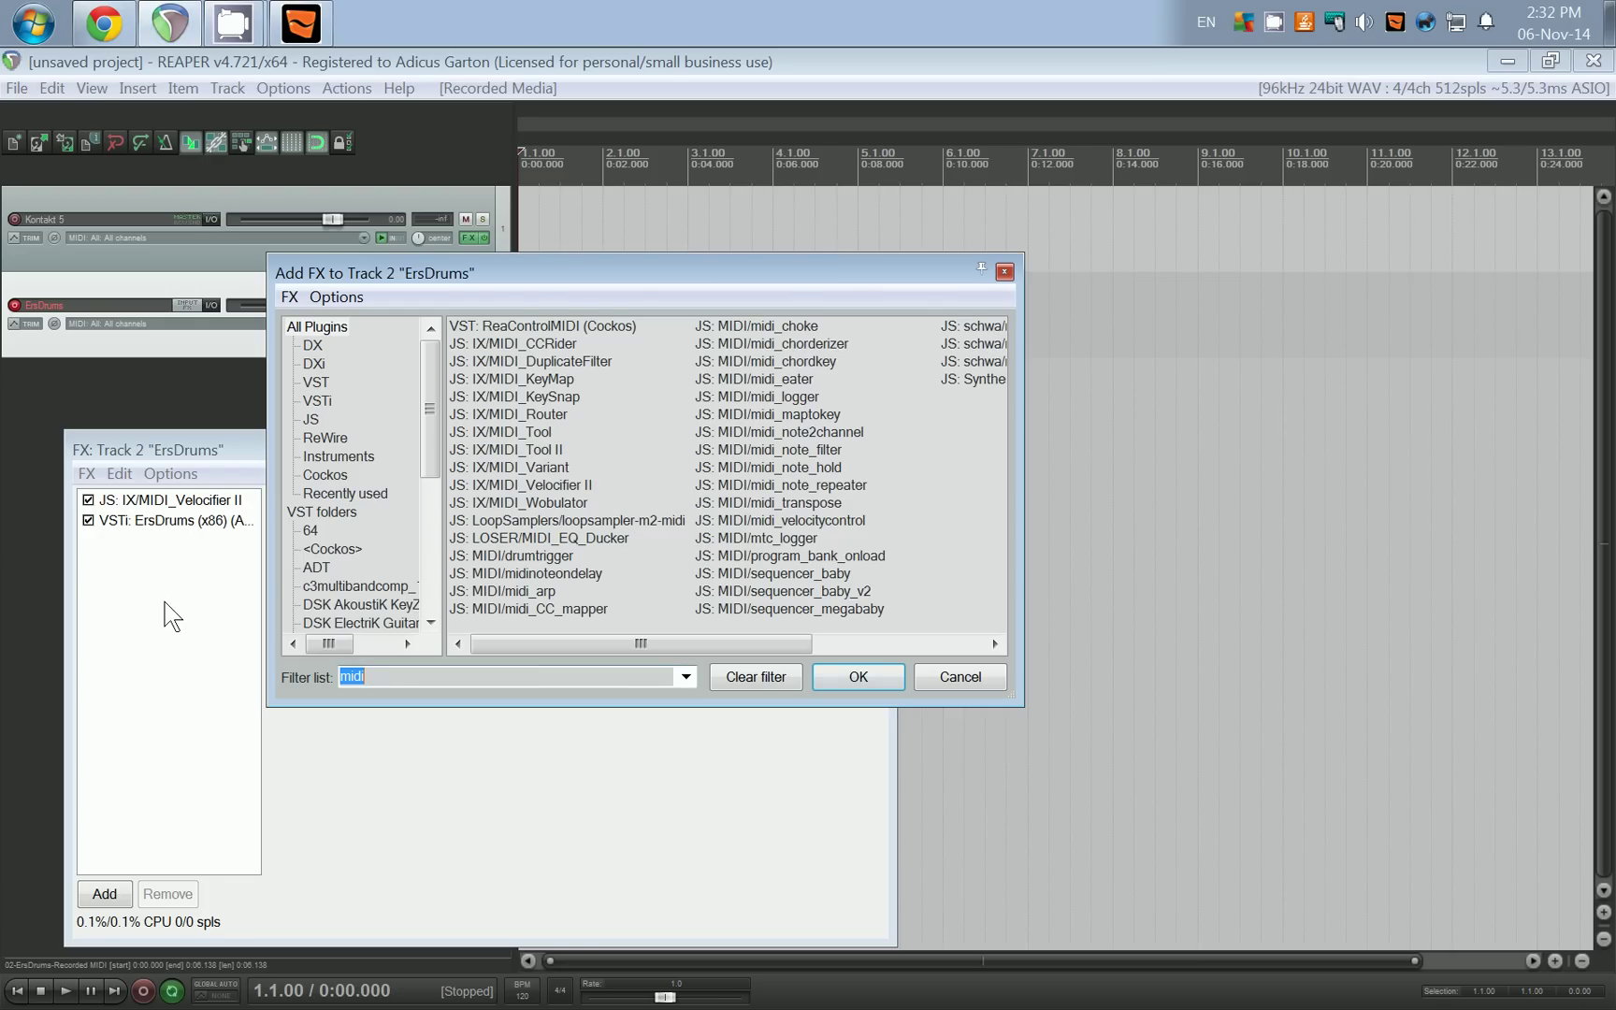
text(rev)
key(BackSpace)
text(a)
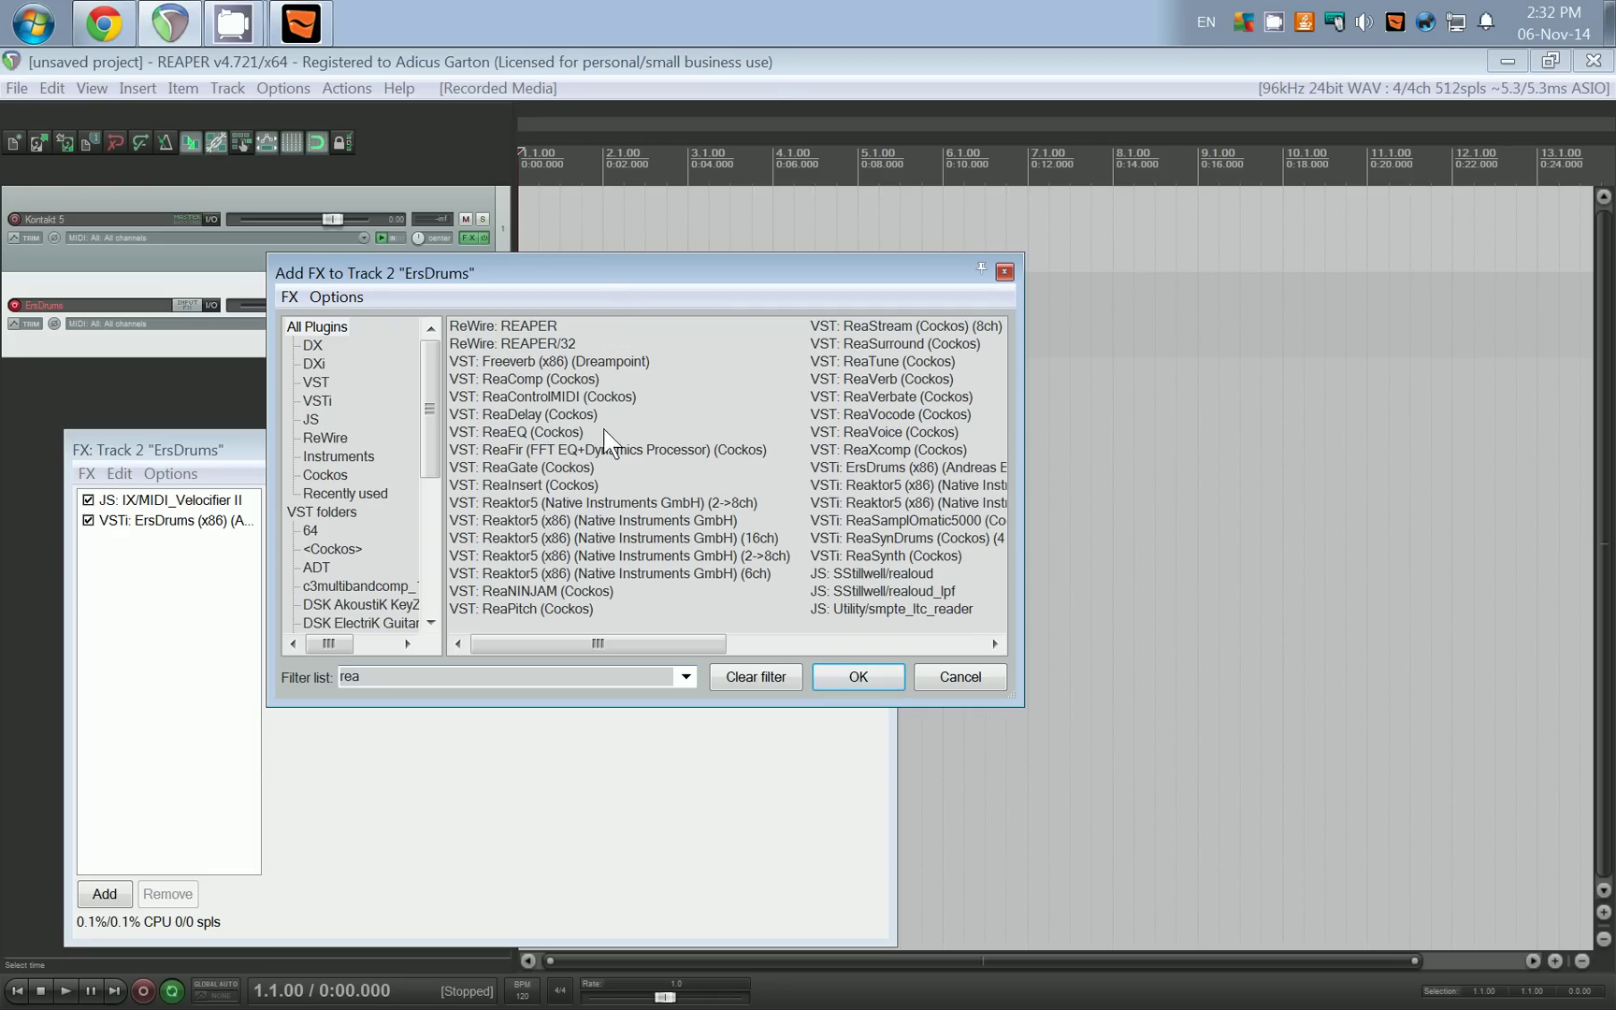
text(verb)
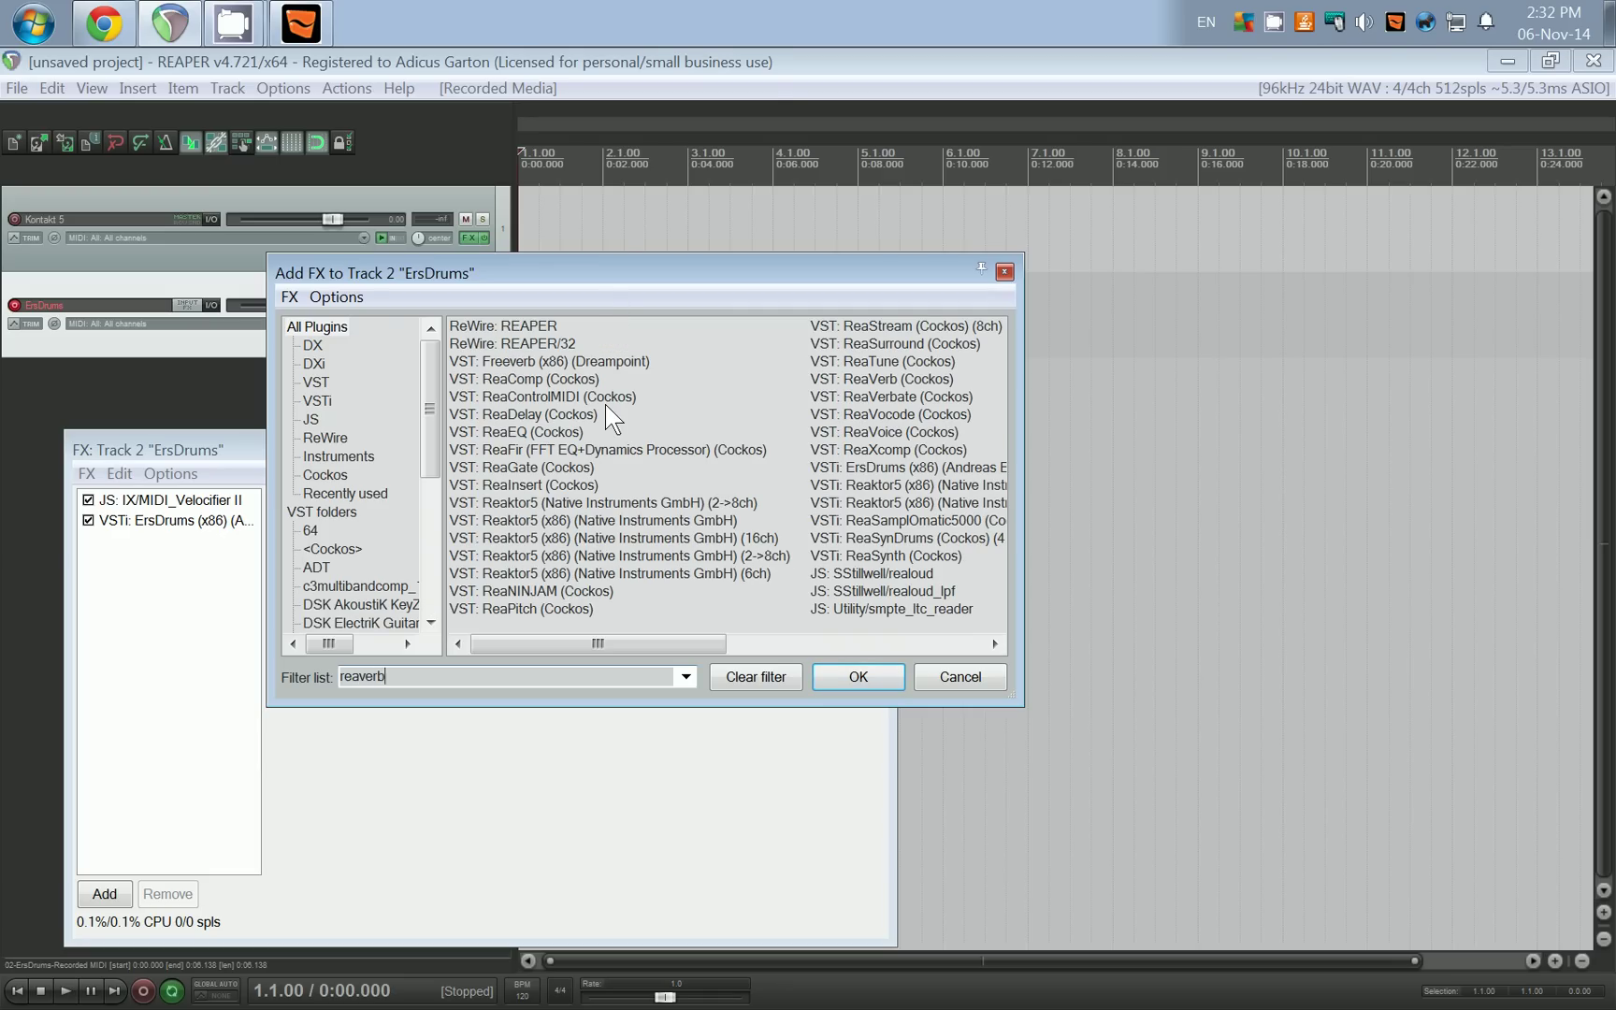
- Add ReaVerbate to the ErsDrums effects chain and raise its room size to 98
double_click(557, 348)
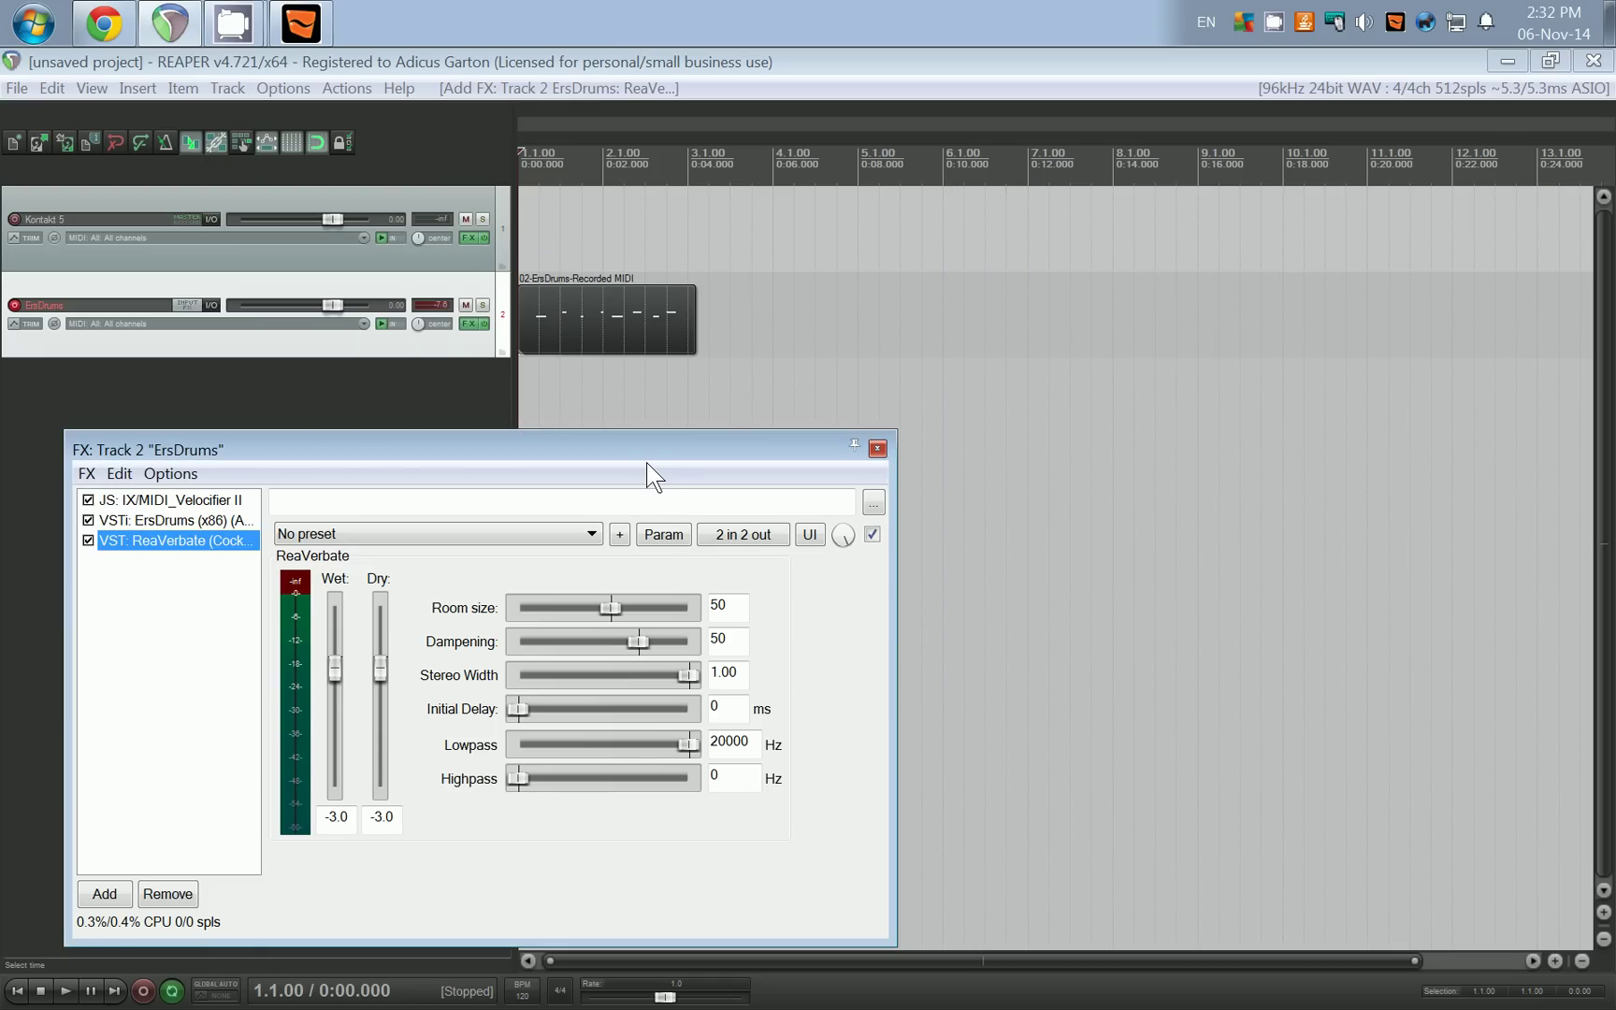
drag(643, 455, 644, 408)
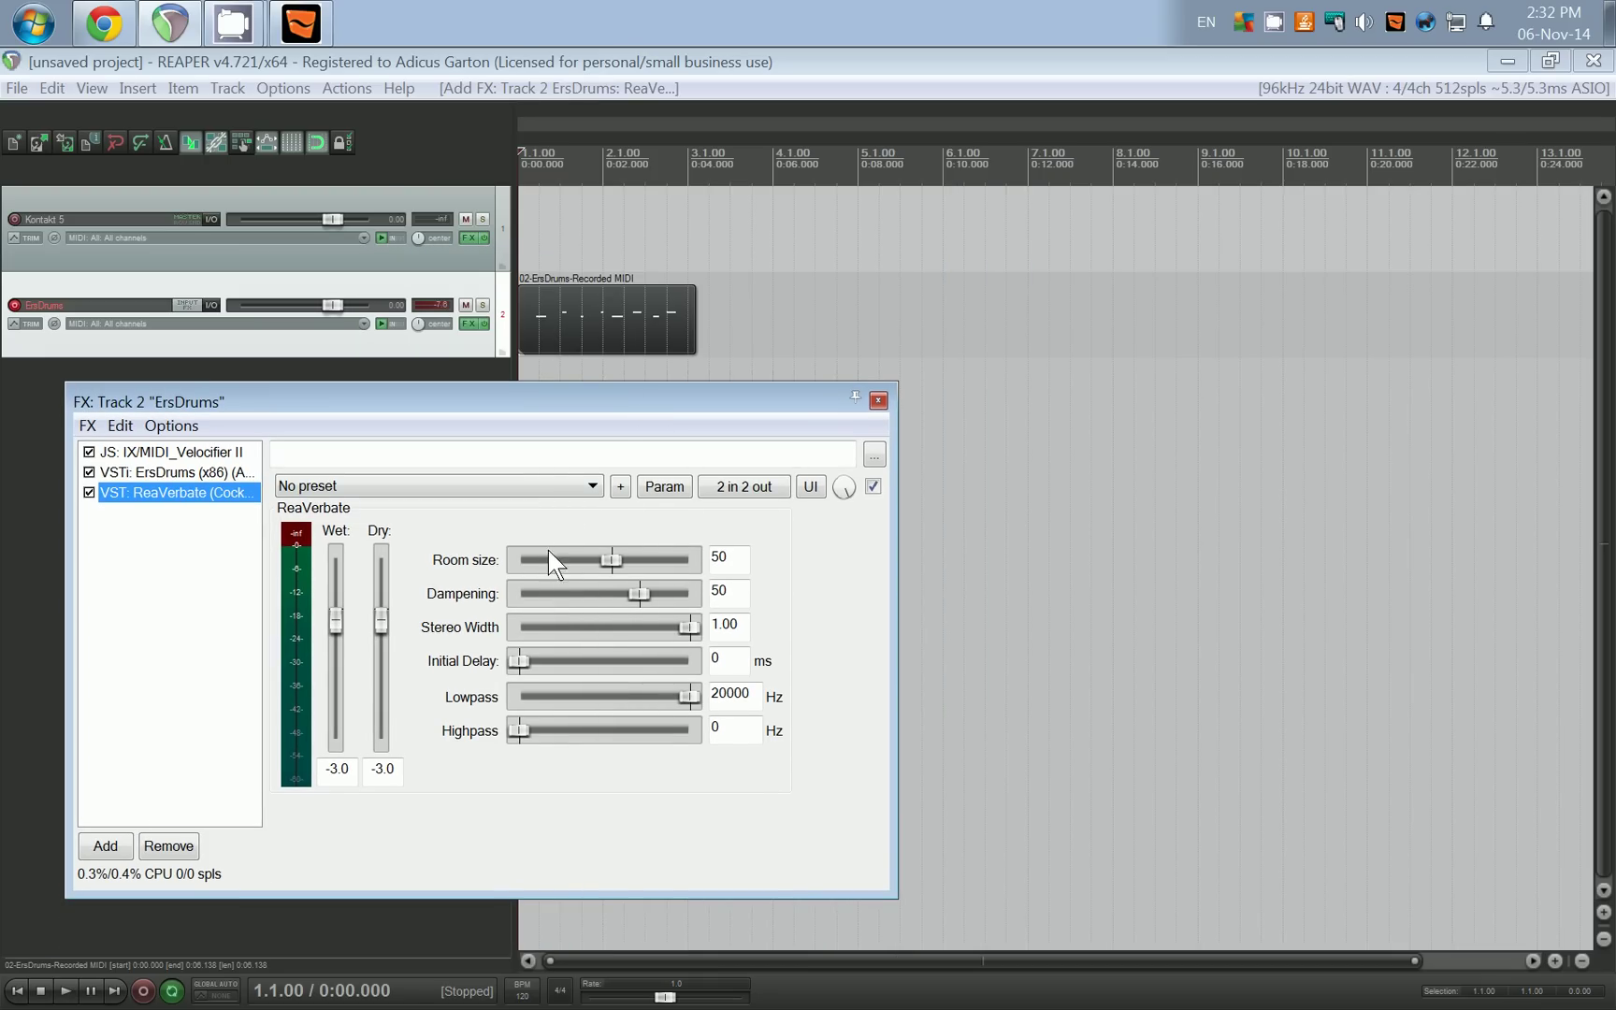
click(613, 563)
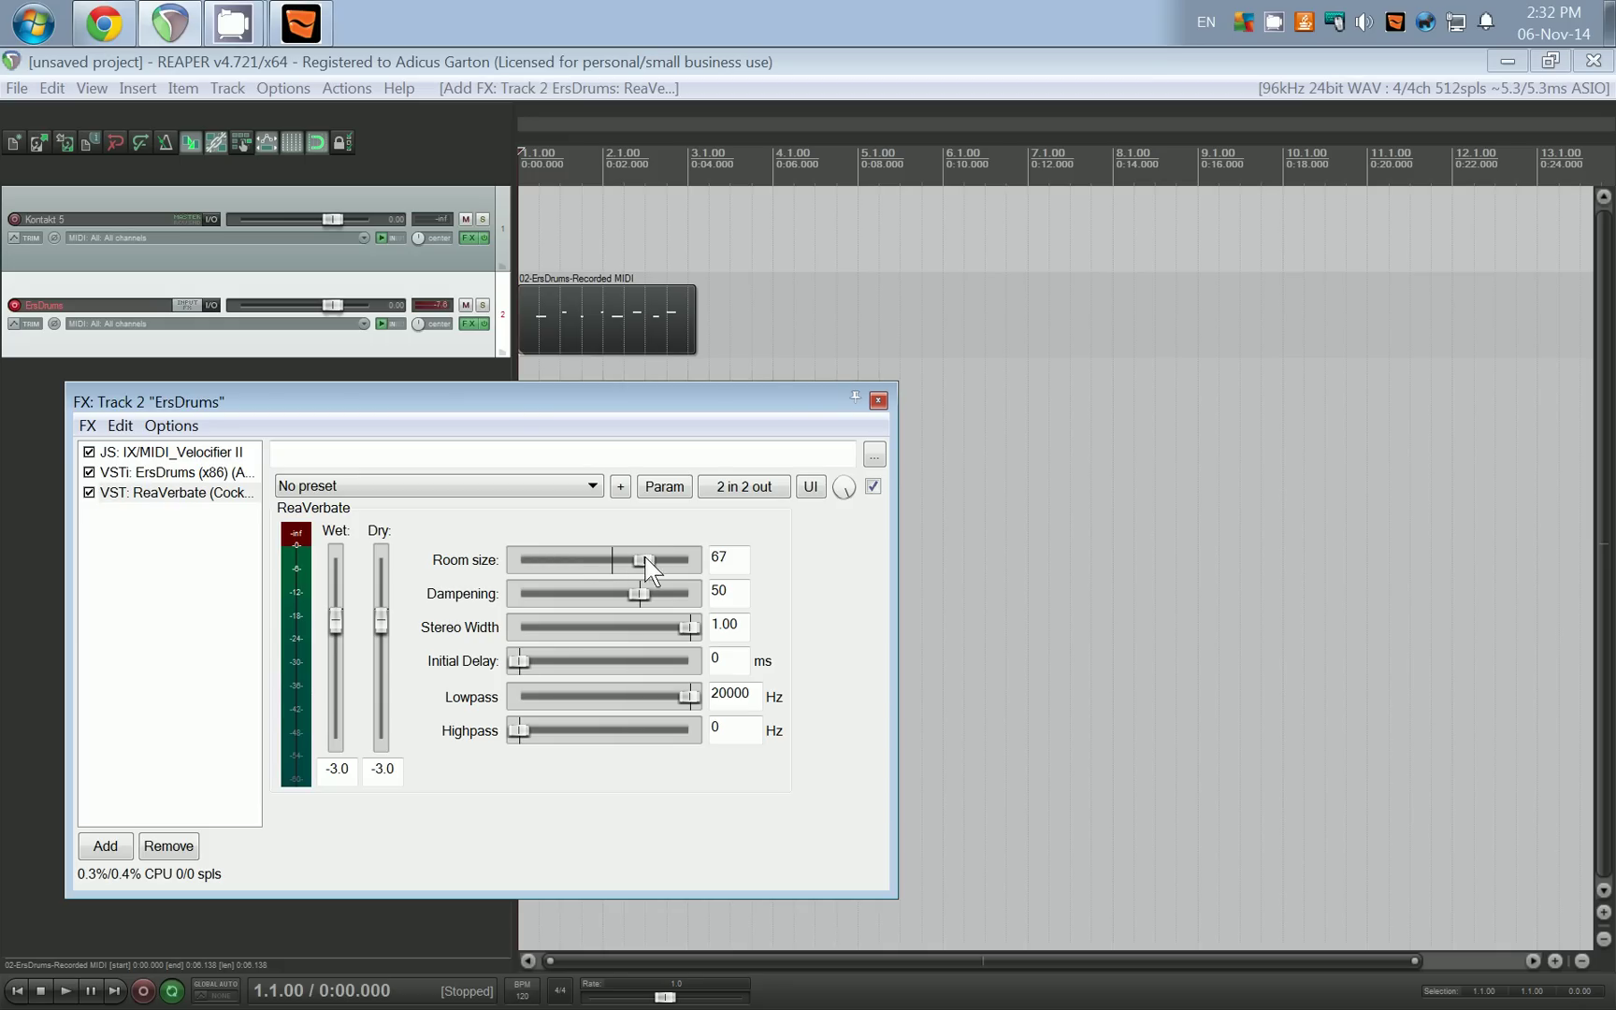
drag(646, 559, 711, 560)
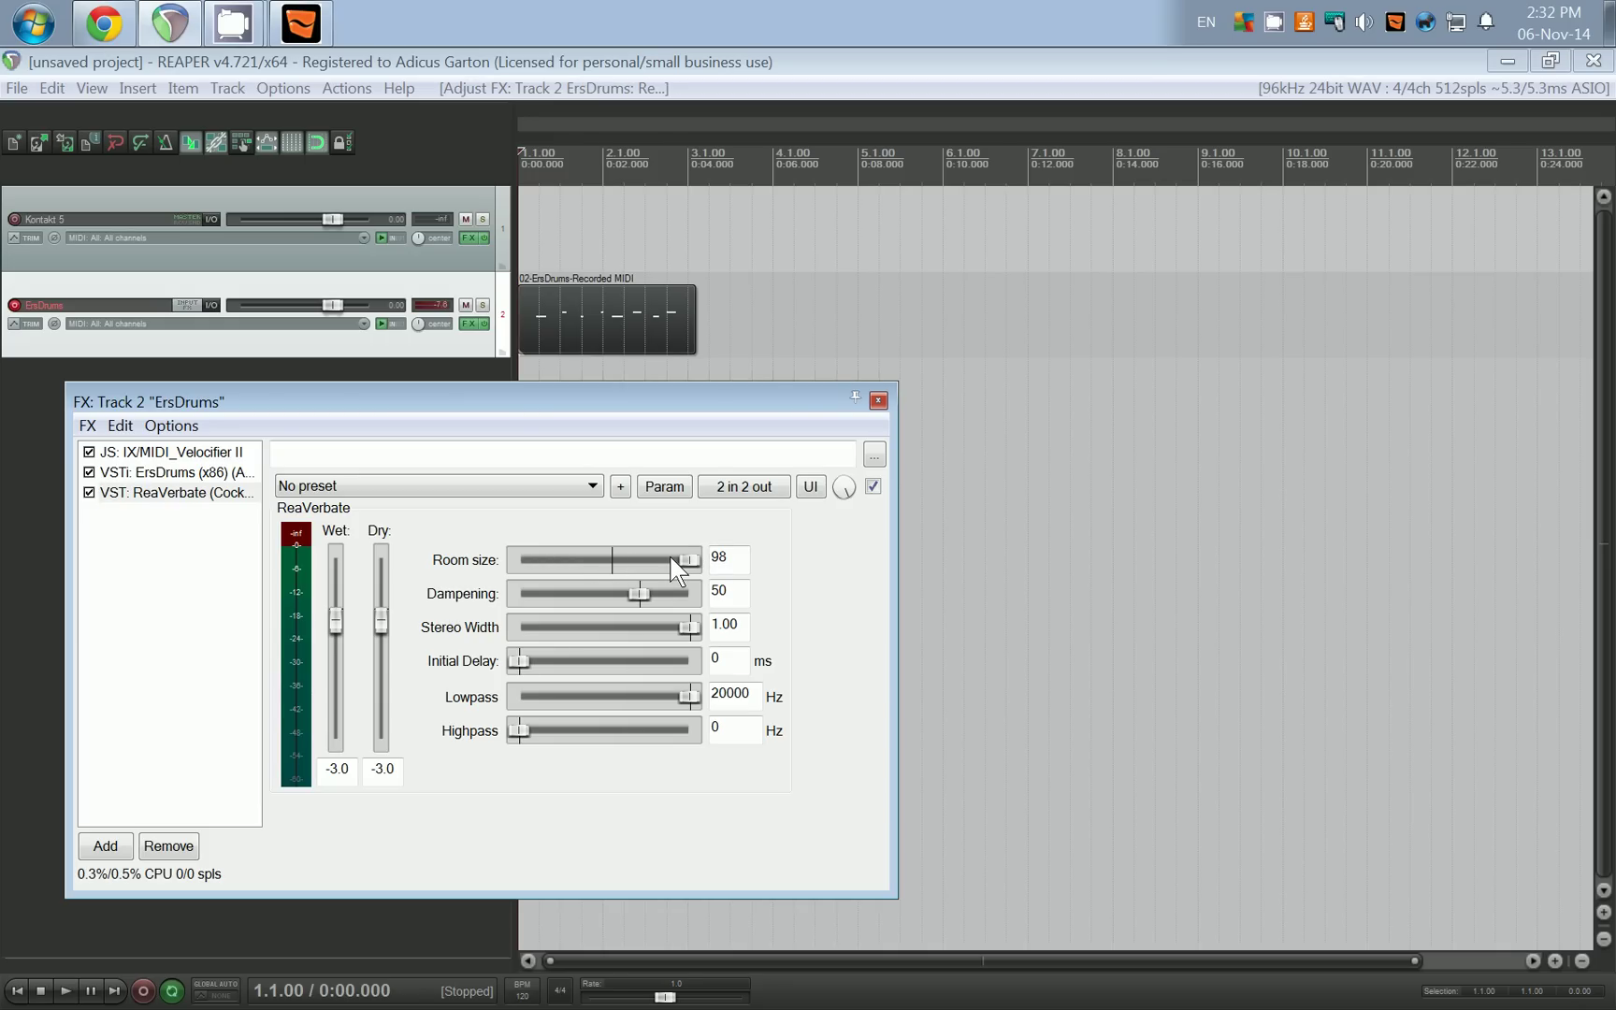
- Play the beat to hear the reverb, then set room size to 30 and back to 50
key(space)
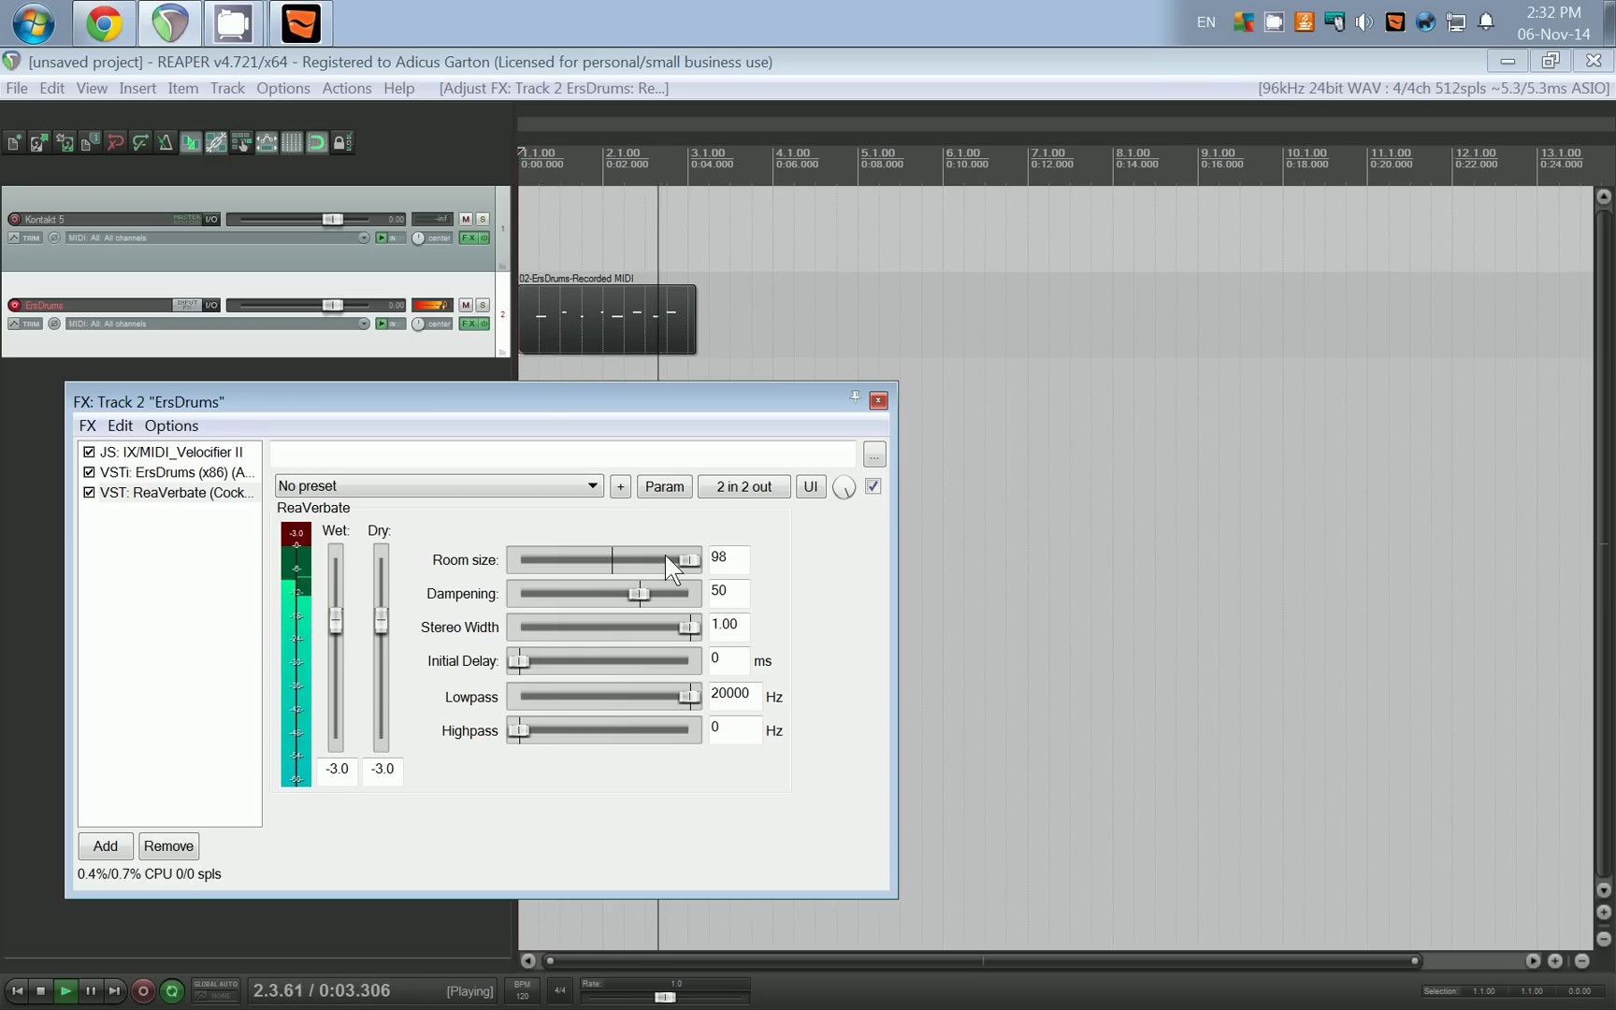
key(space)
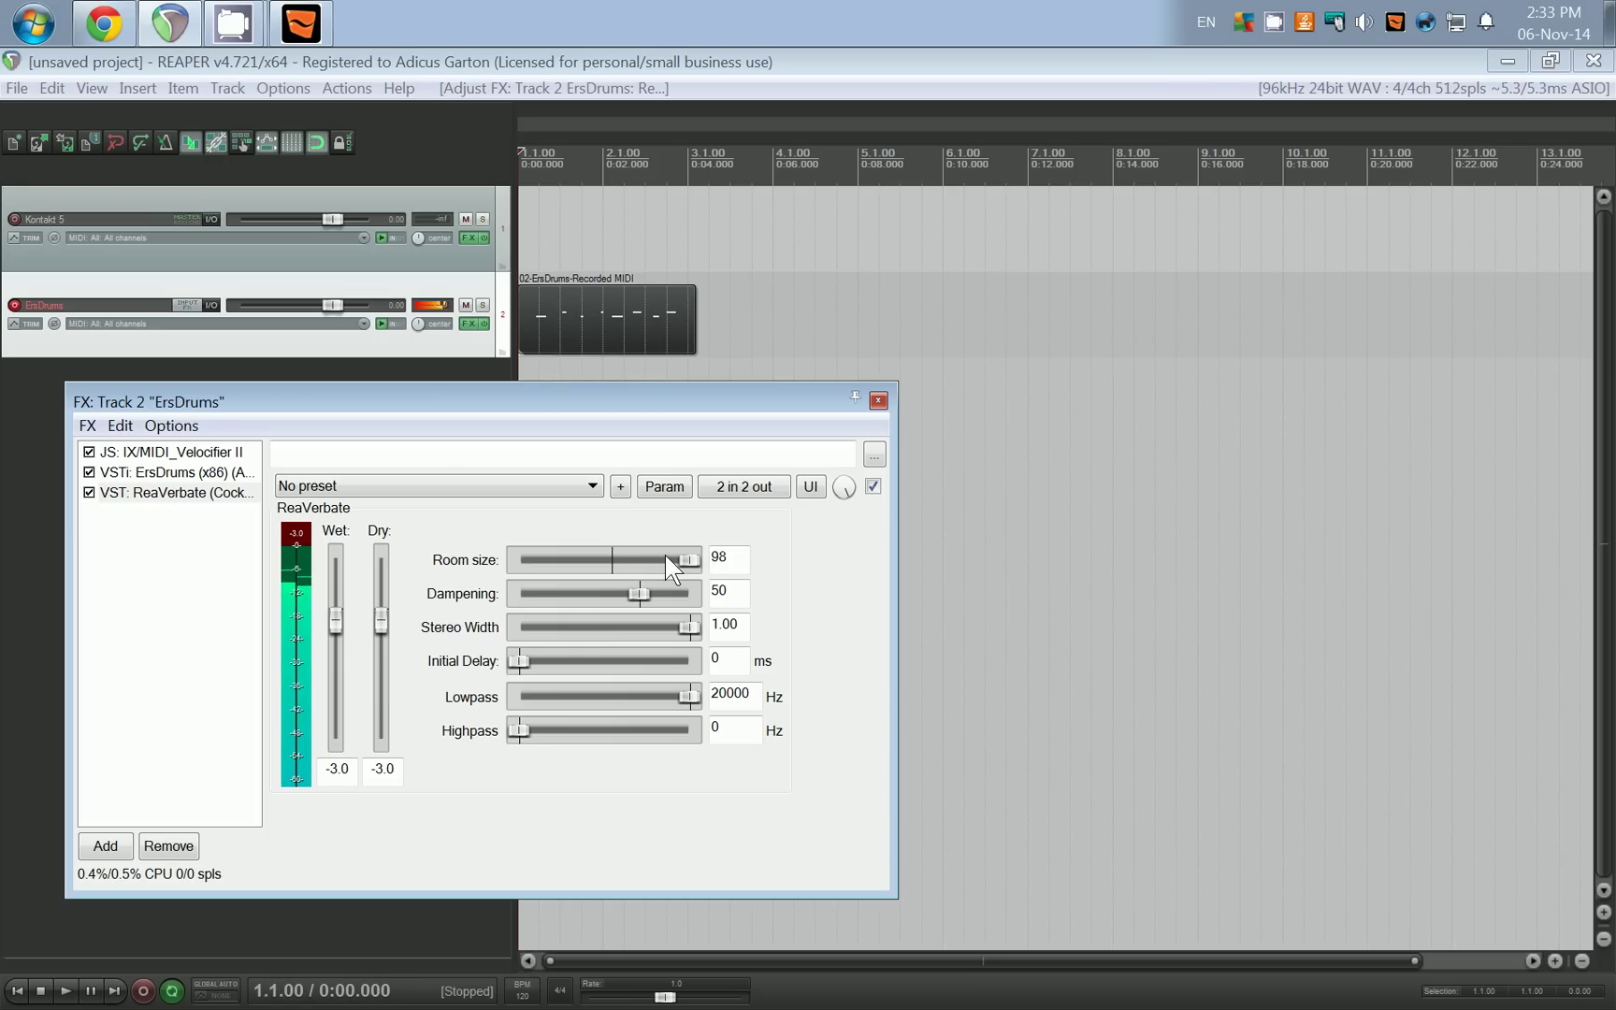
drag(684, 566, 138, 552)
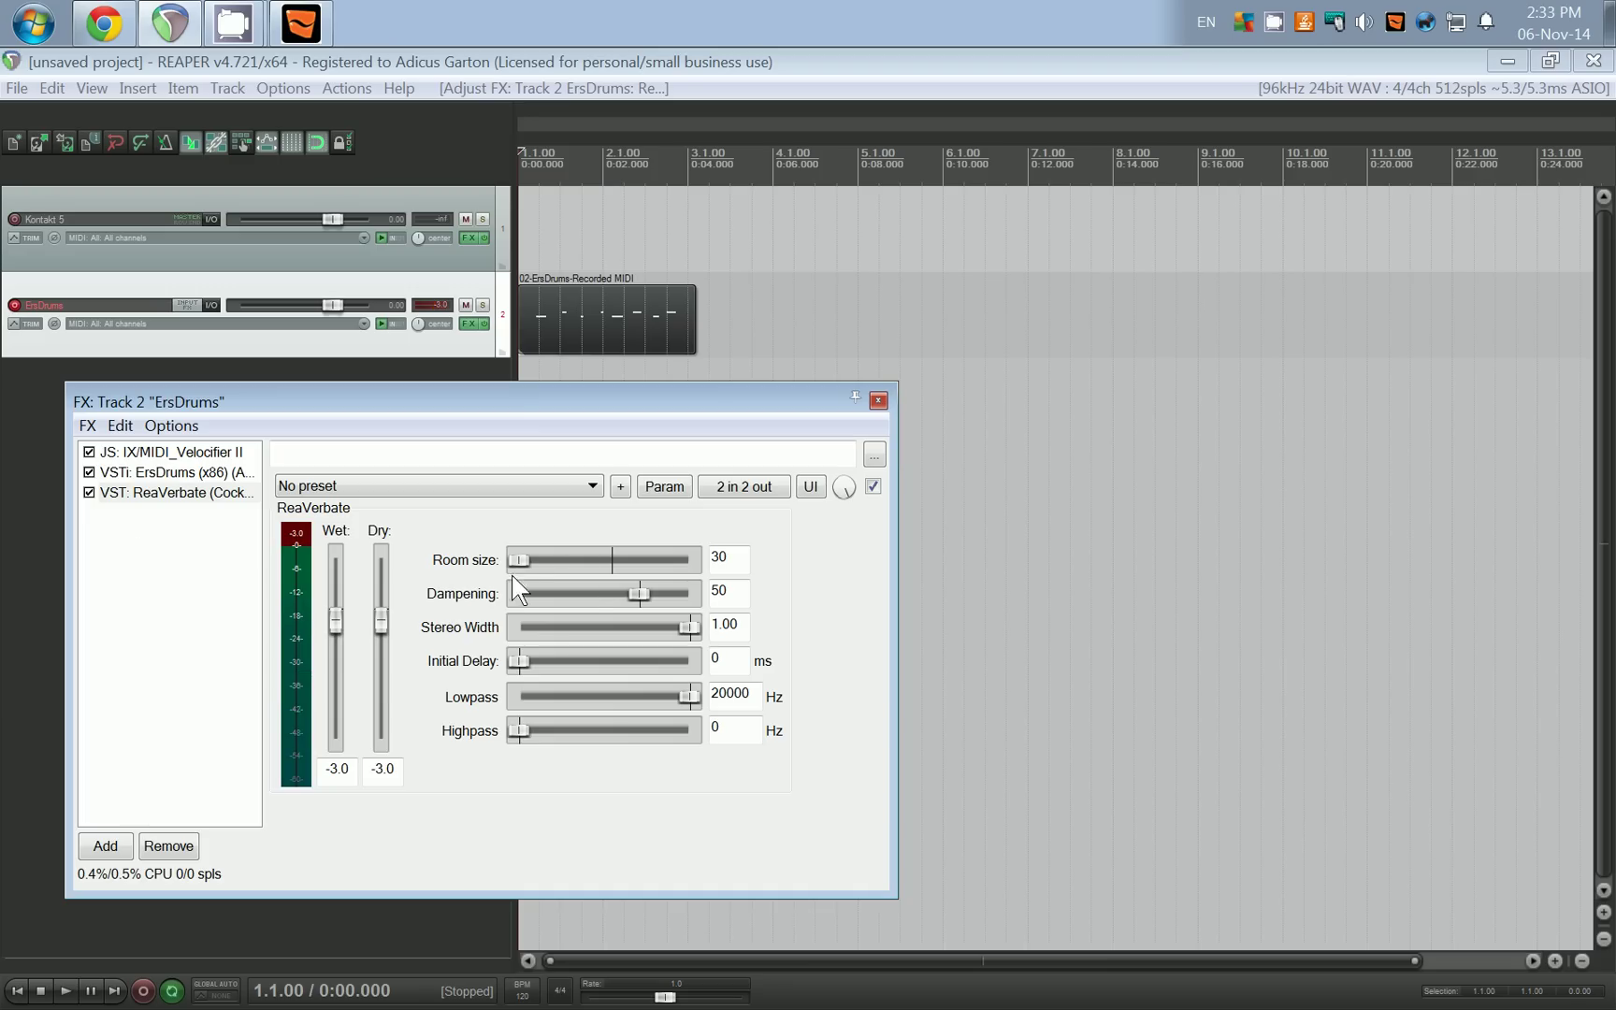
drag(516, 573, 660, 562)
- MIDI-learn ReaVerbate's room size to MIDI Chan 1 CC 12
click(667, 487)
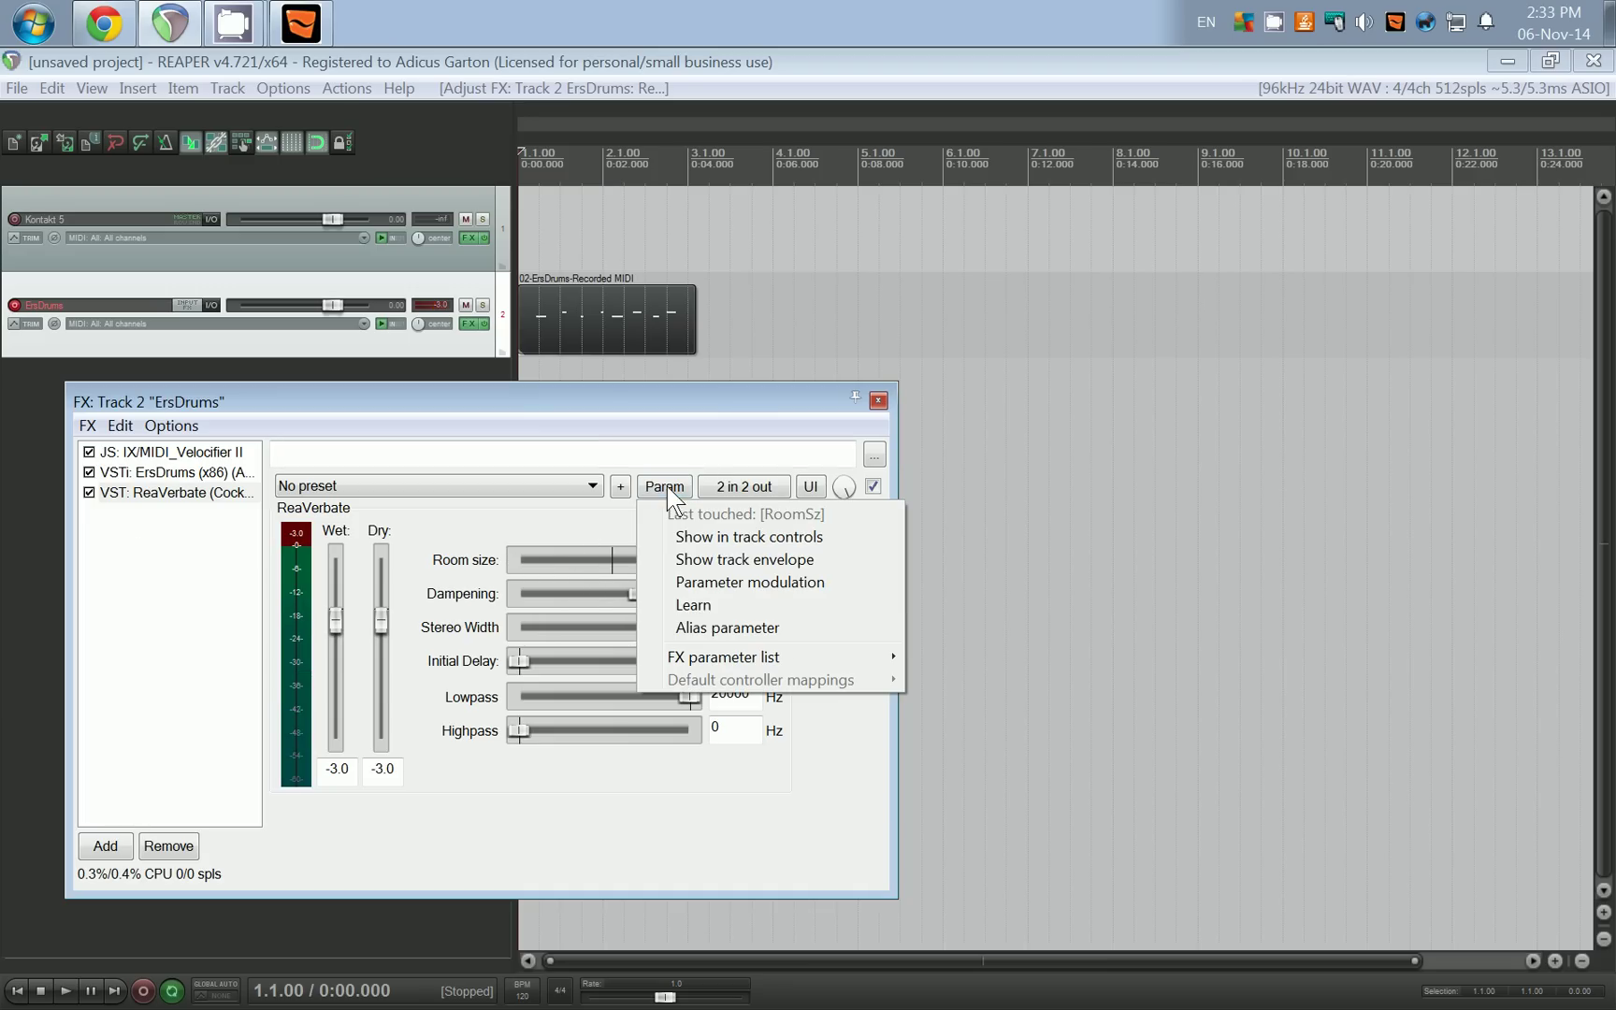
click(699, 606)
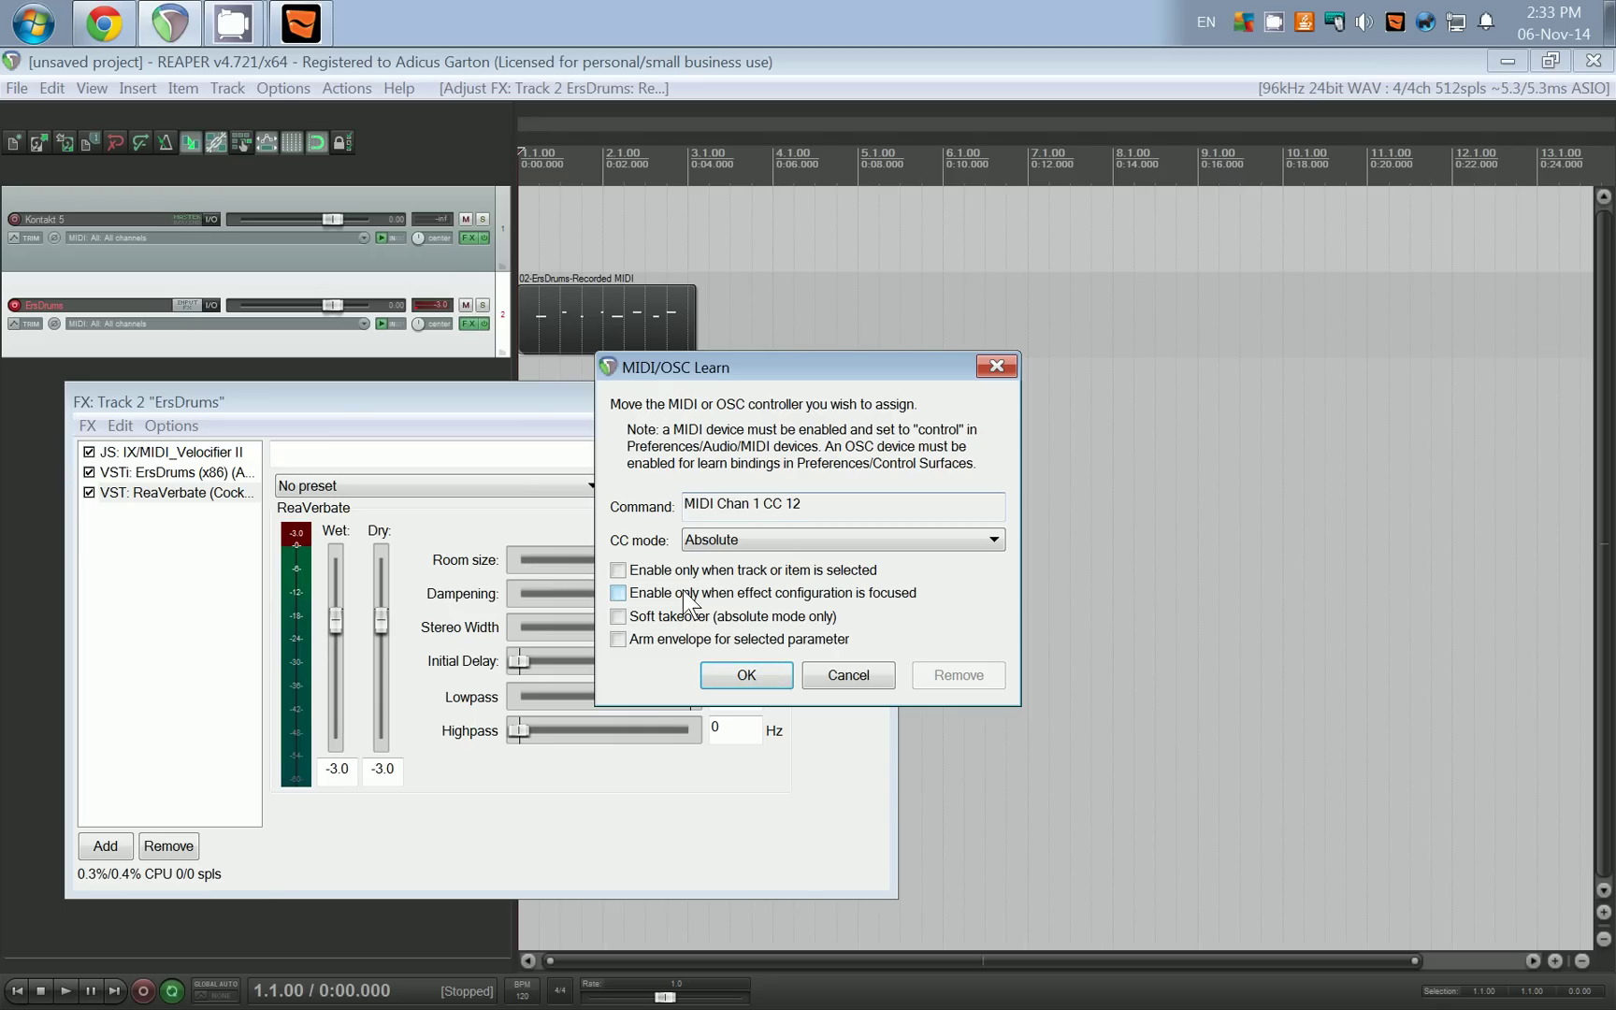
click(745, 678)
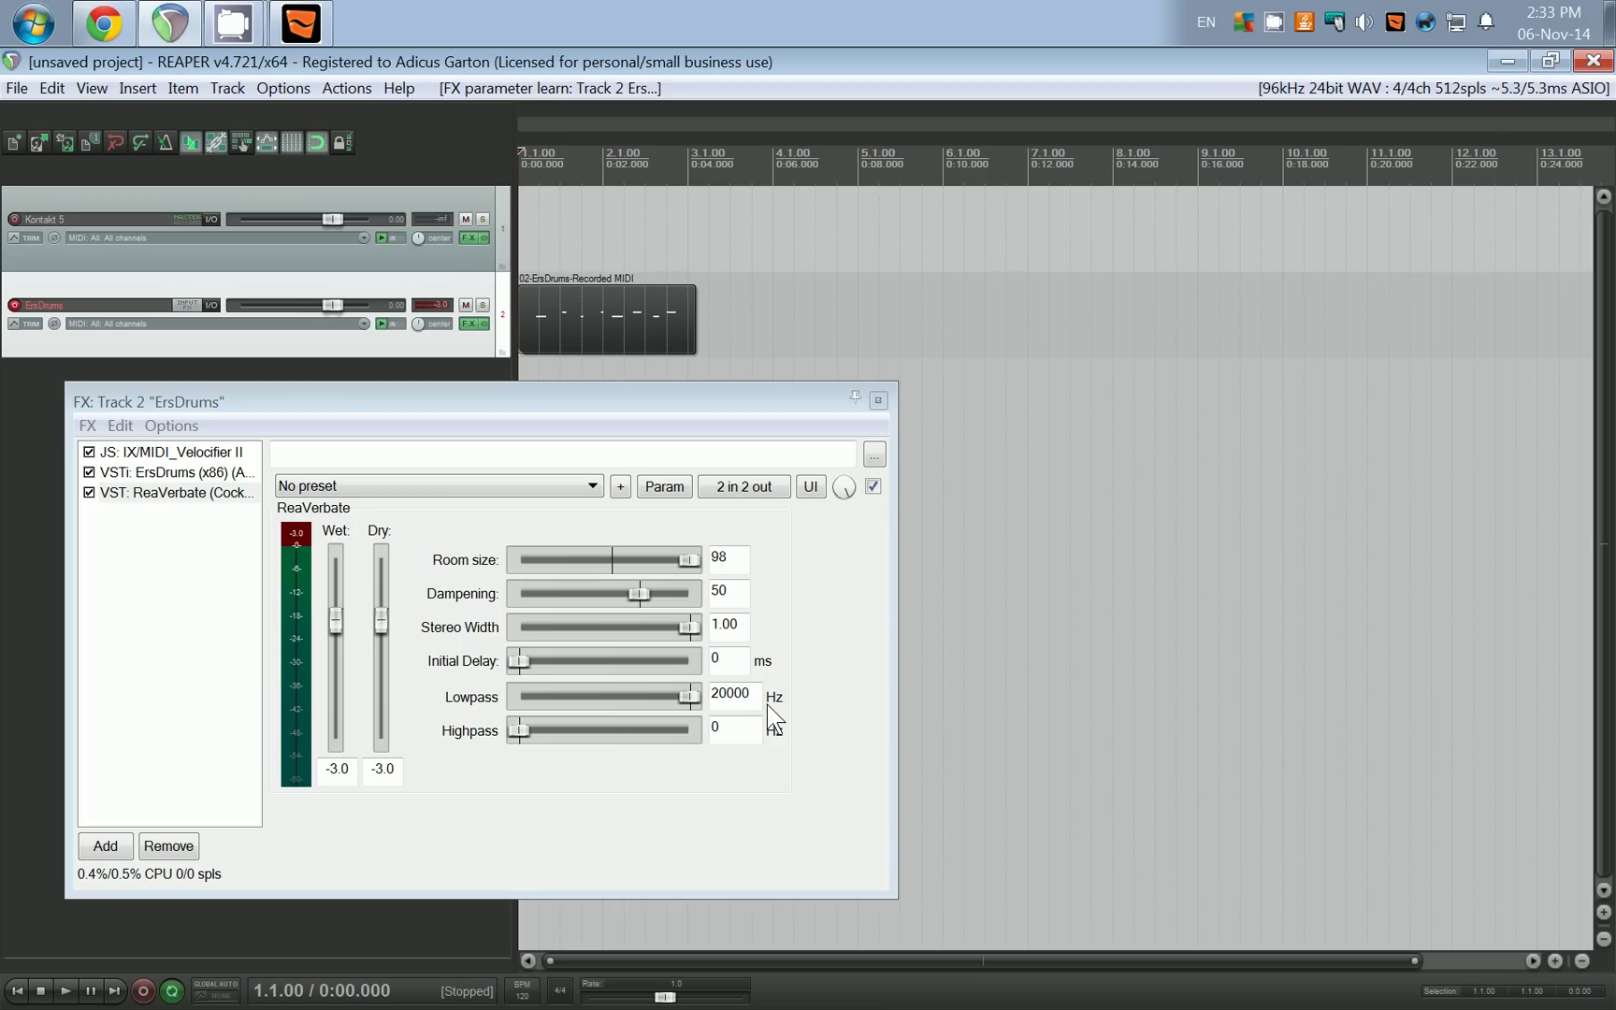
- Play the beat to test the controller, then disarm the ErsDrums track for recording
key(space)
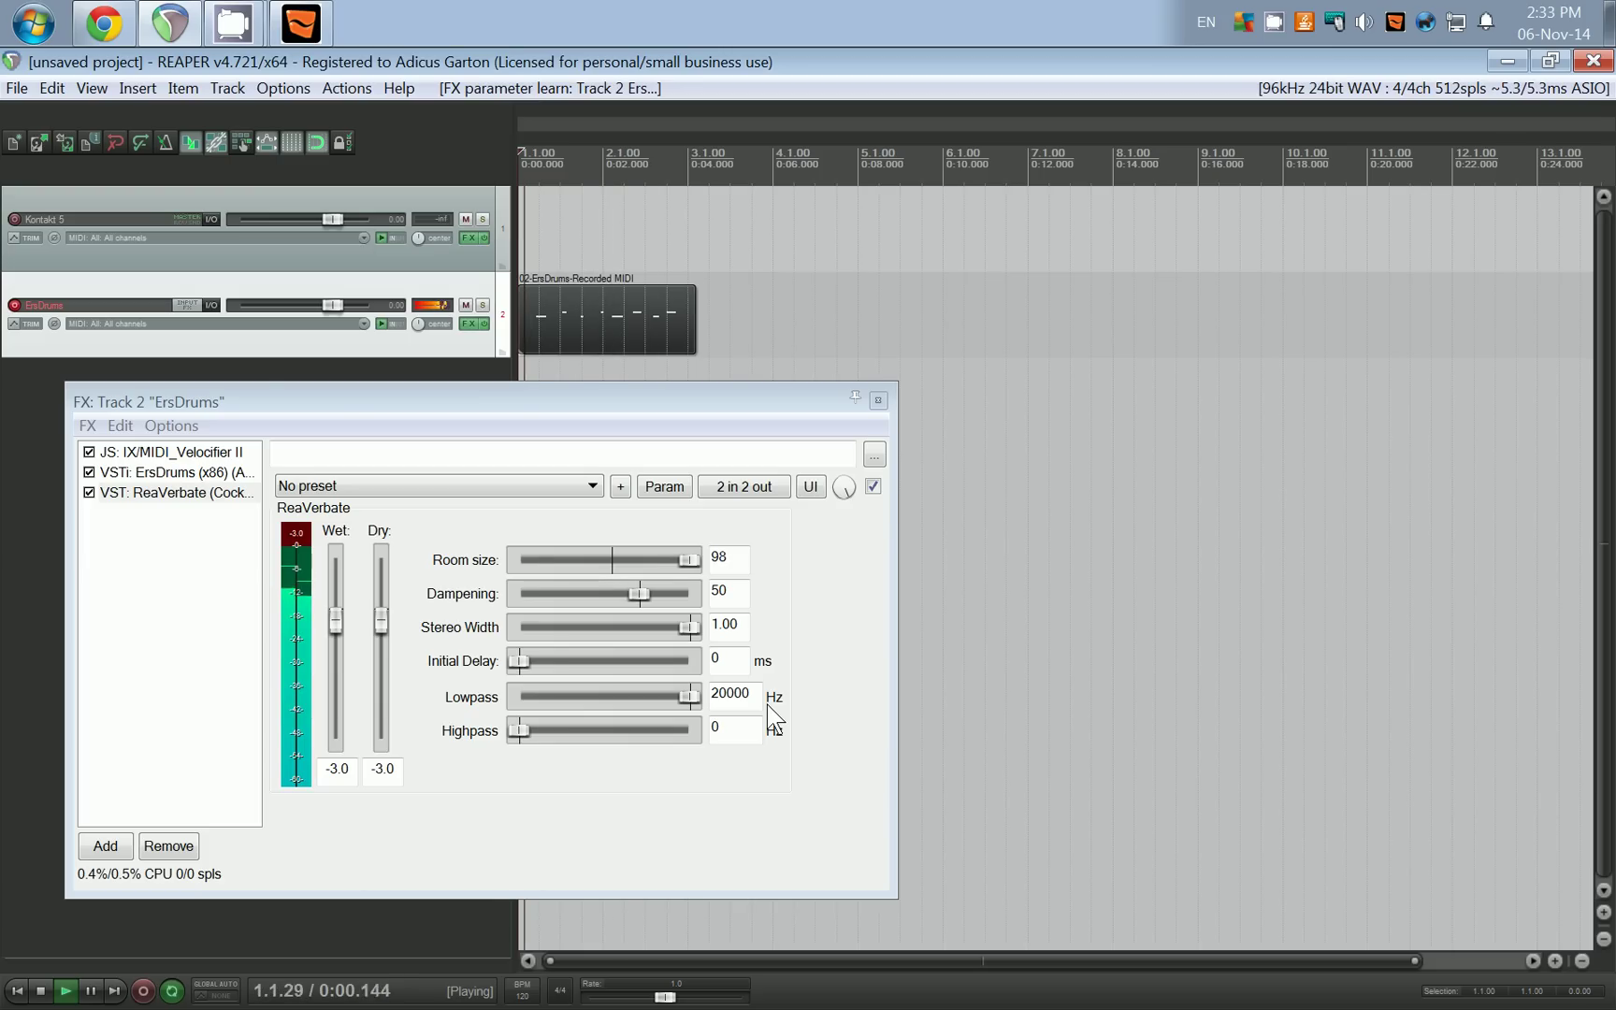
key(space)
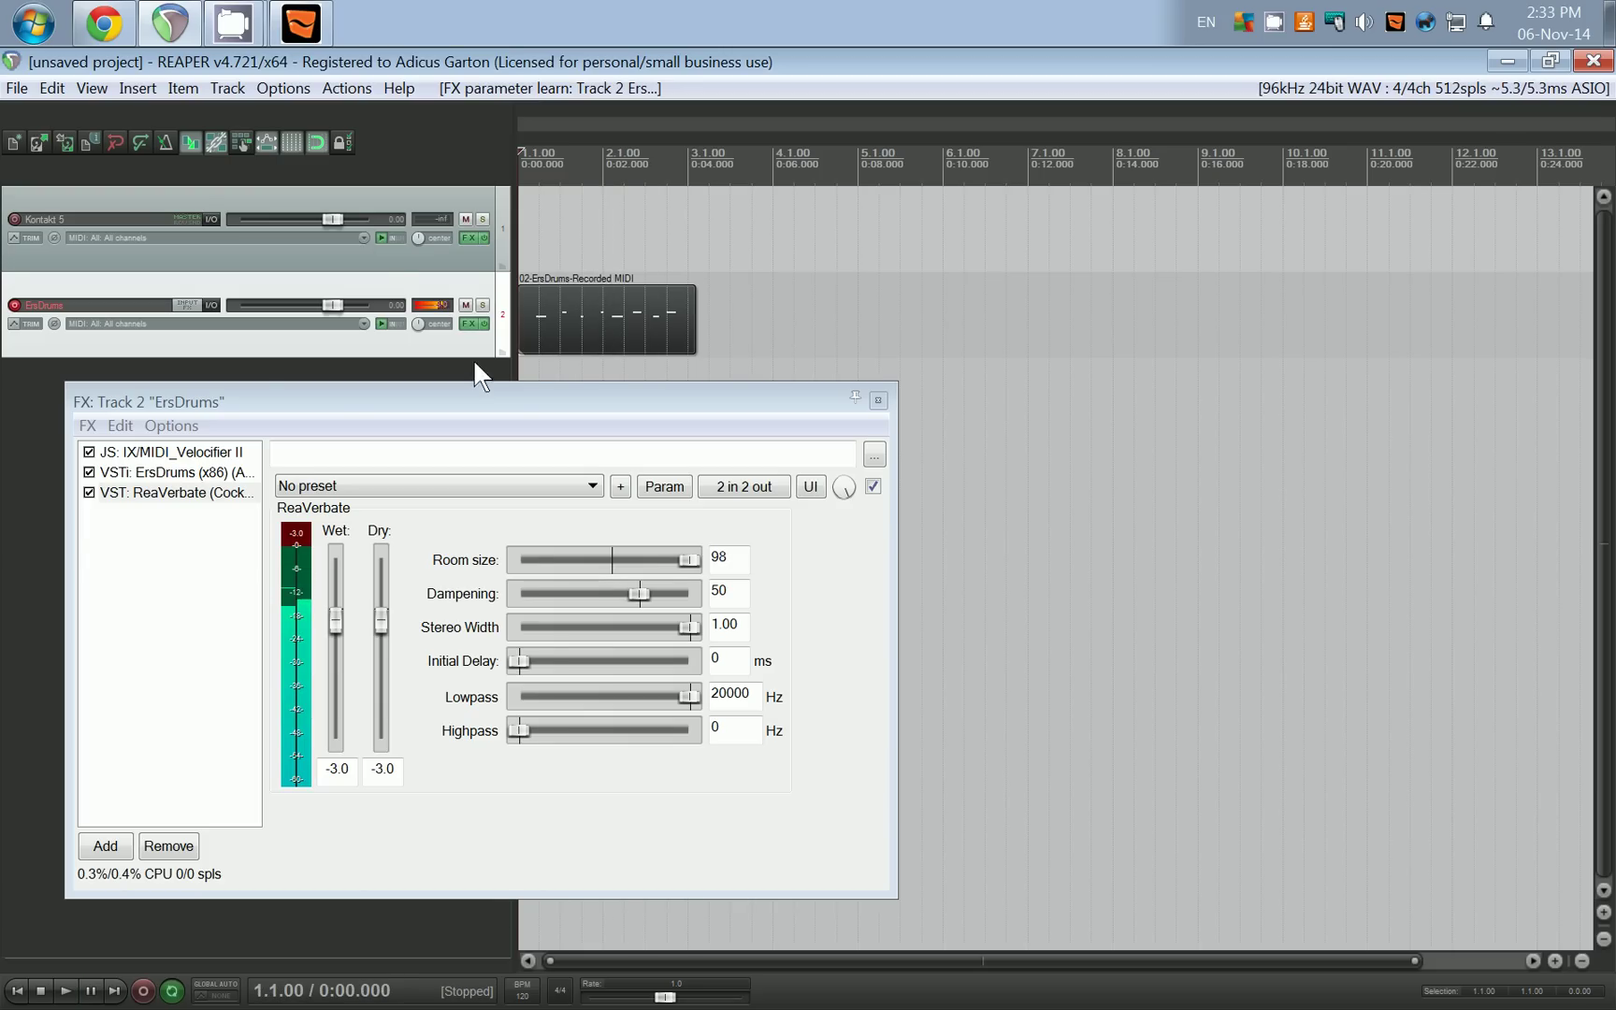
click(15, 304)
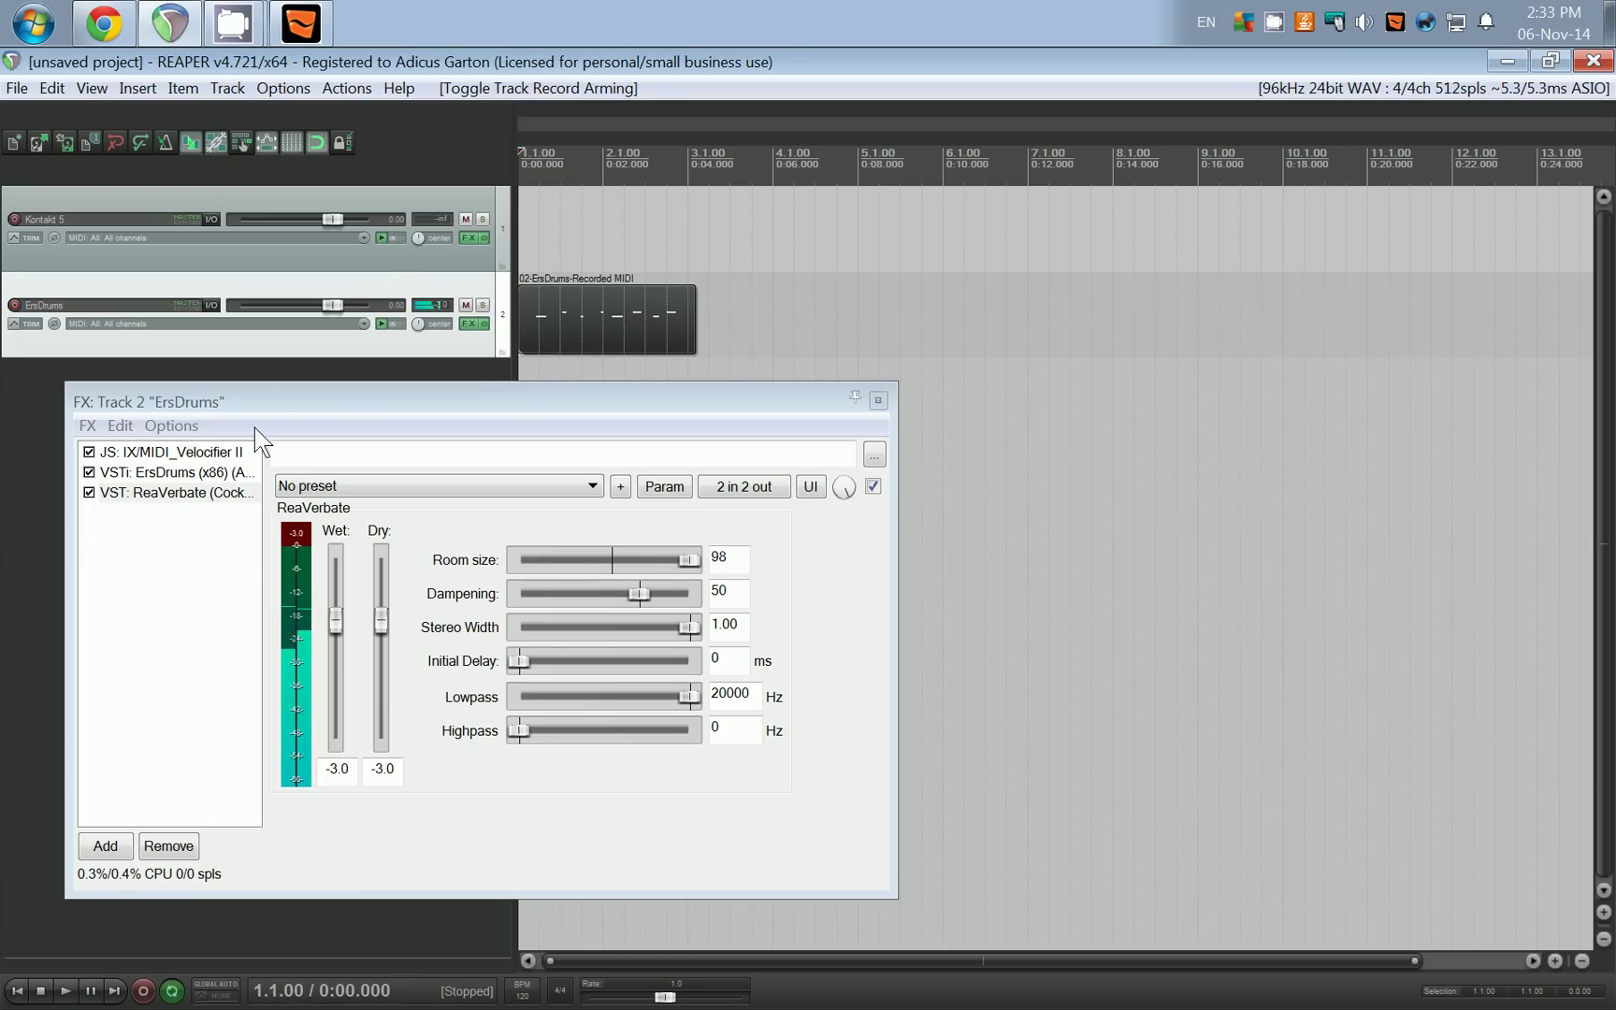
click(278, 400)
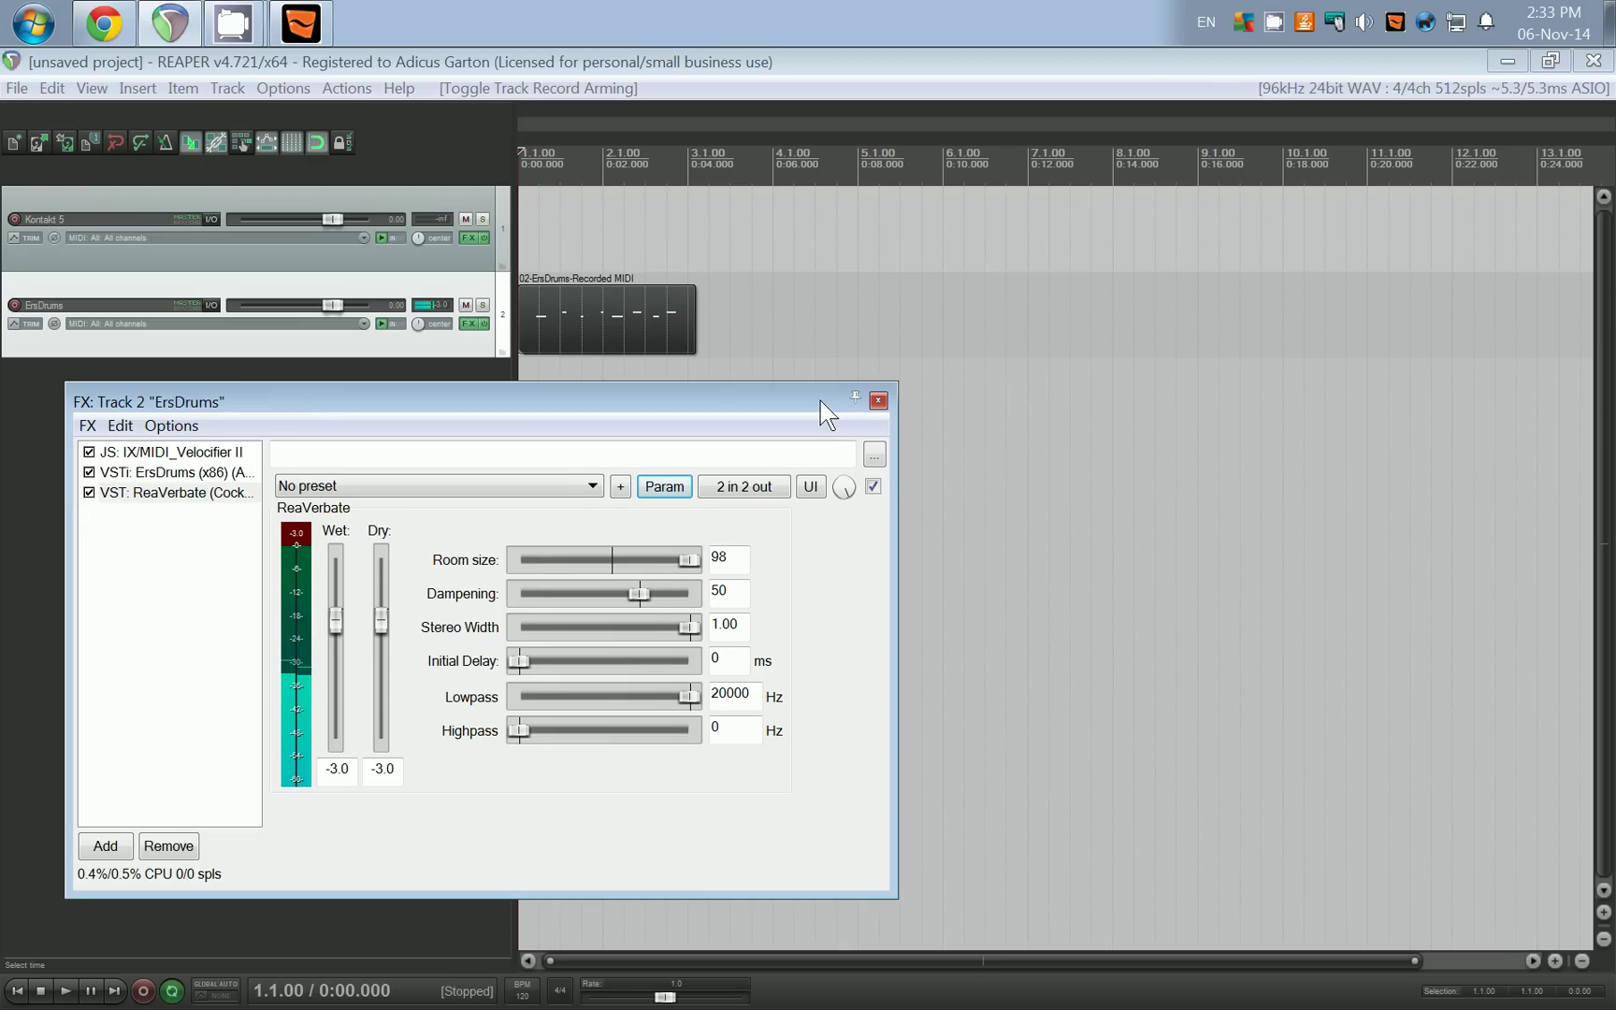
drag(821, 401, 812, 401)
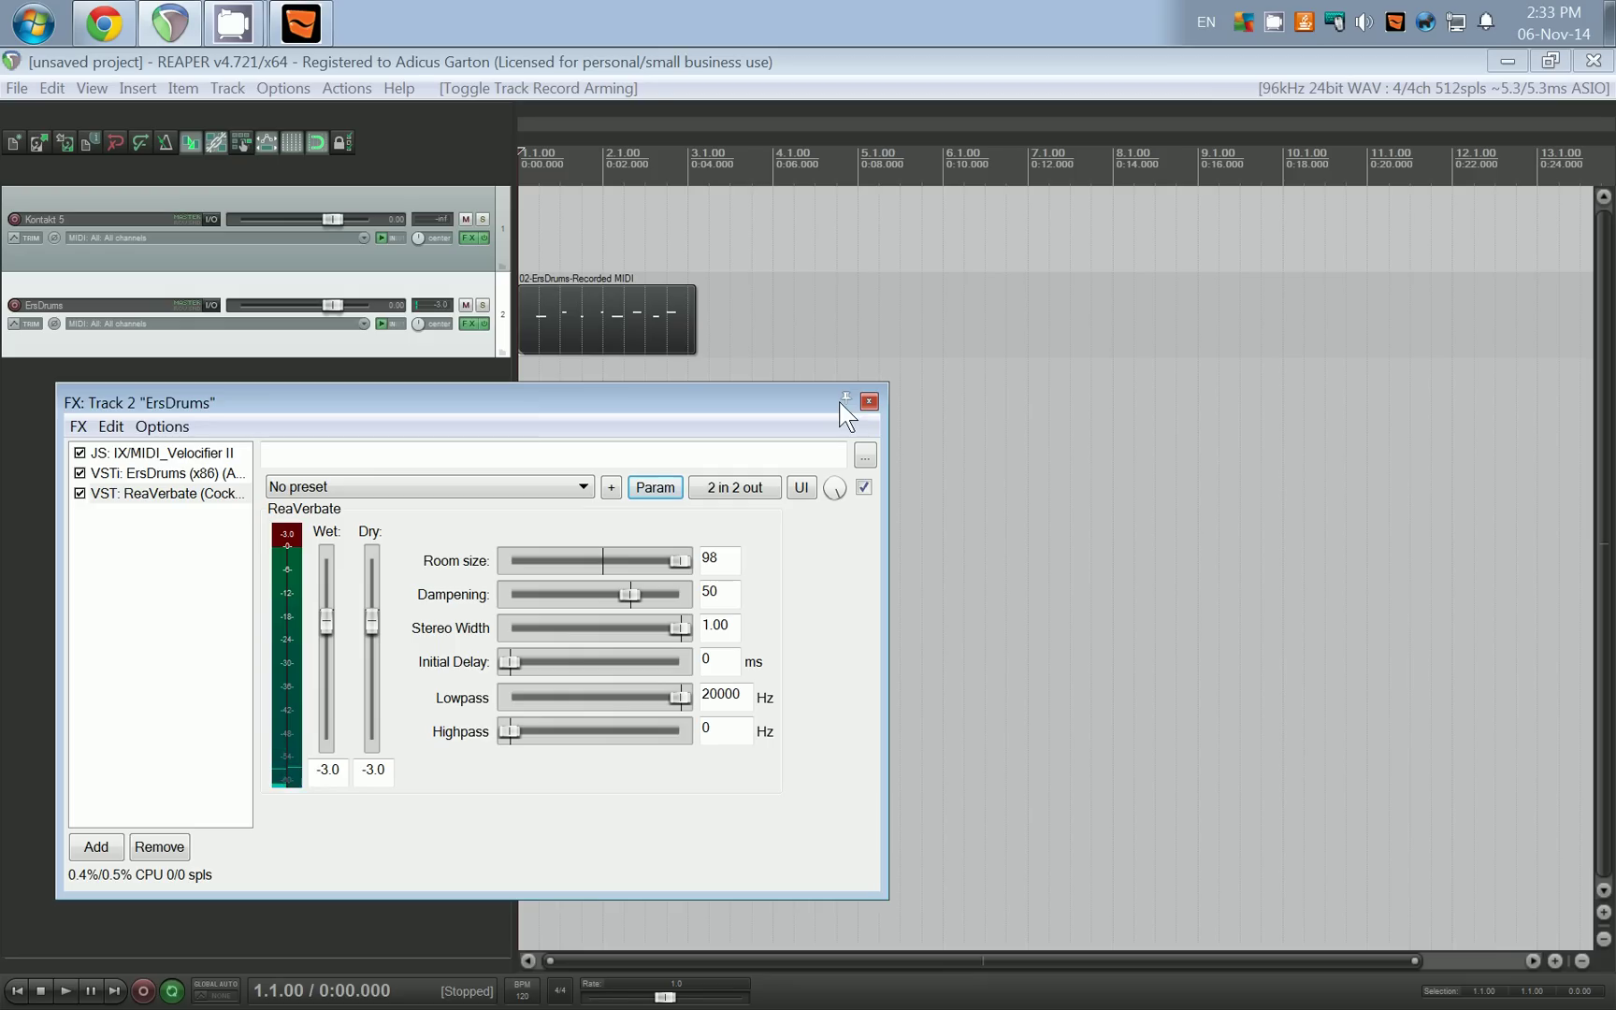
- Trial-lower the ErsDrums track volume, then reset it to 0.00 dB
drag(329, 304, 312, 304)
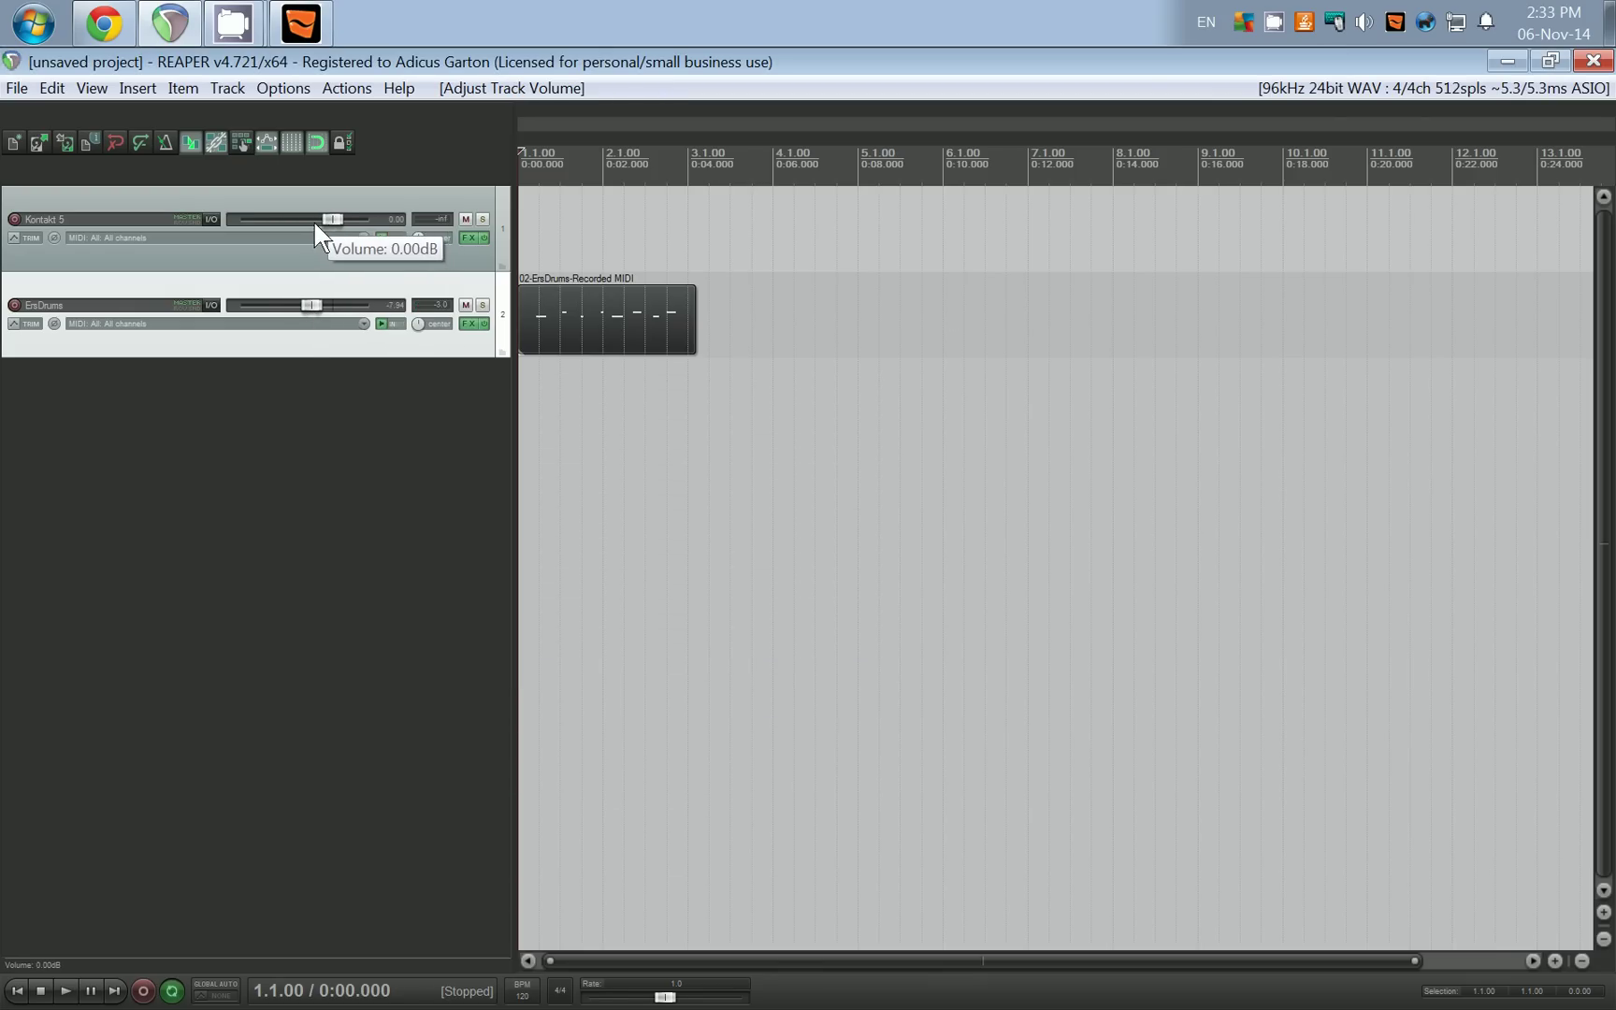
double_click(330, 308)
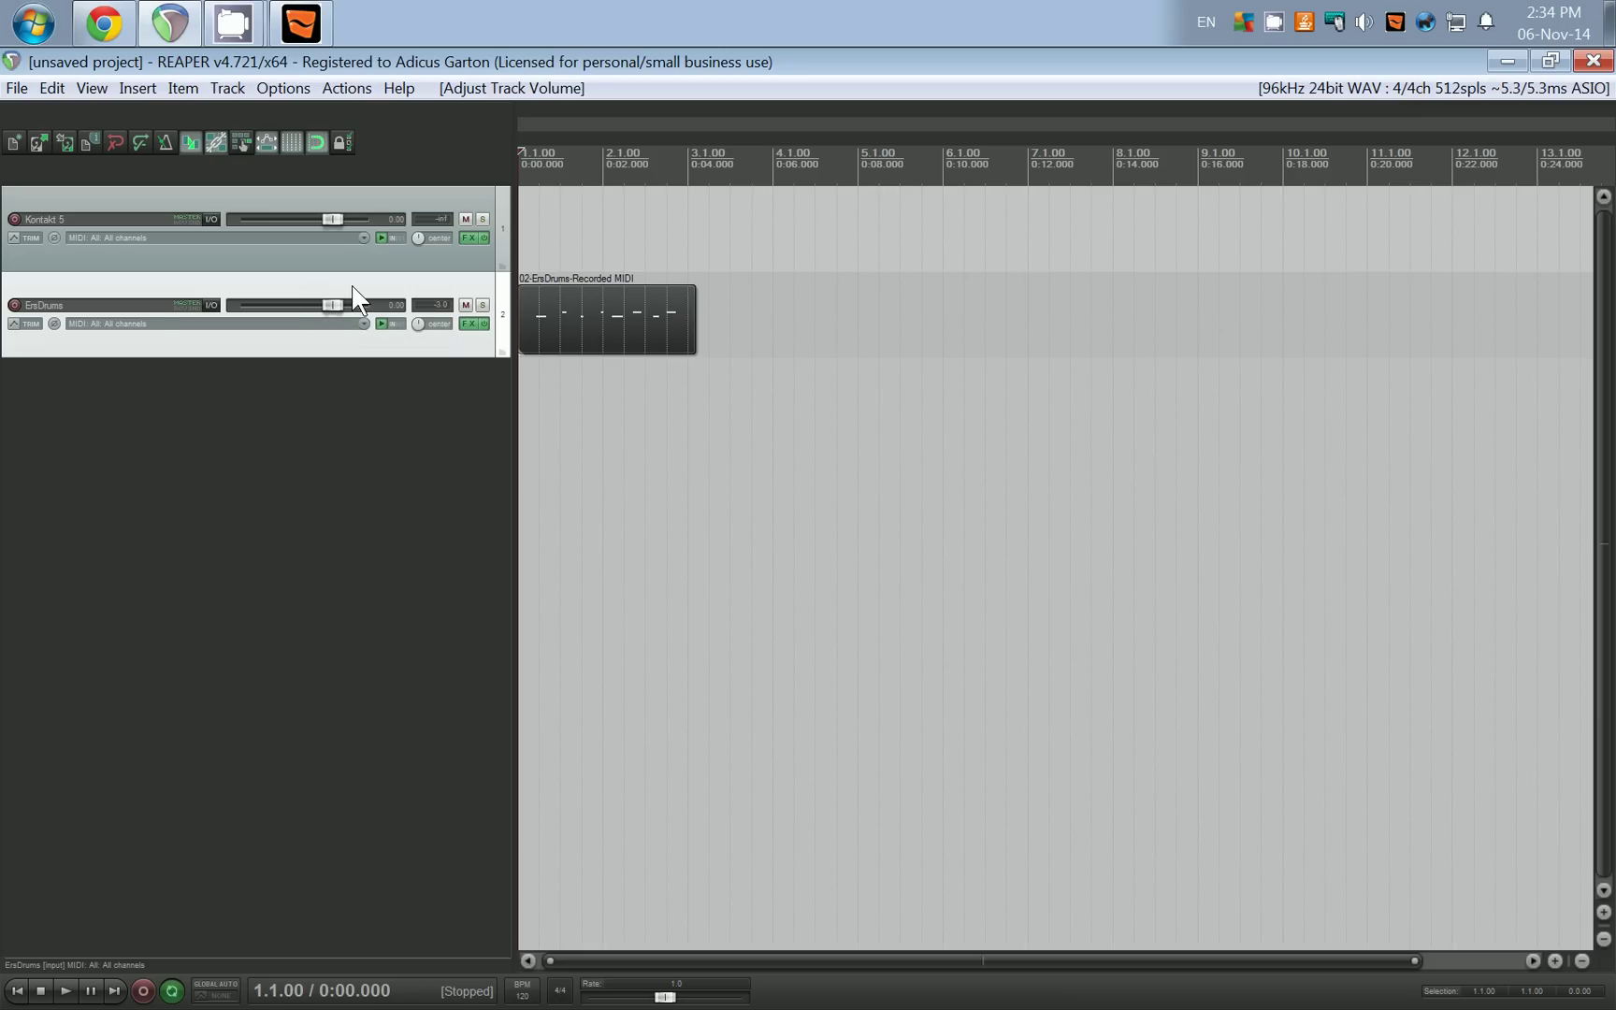